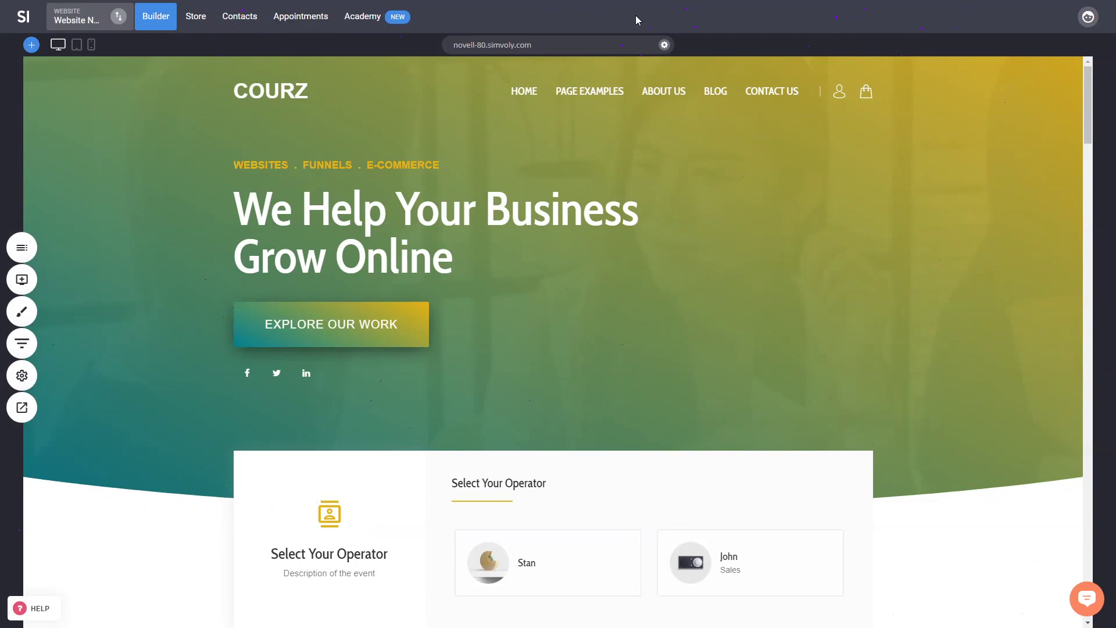
- Create a new funnel from the Academy / Course template in the Sales / Product category
{"action": "left_click", "coordinate": [118, 16]}
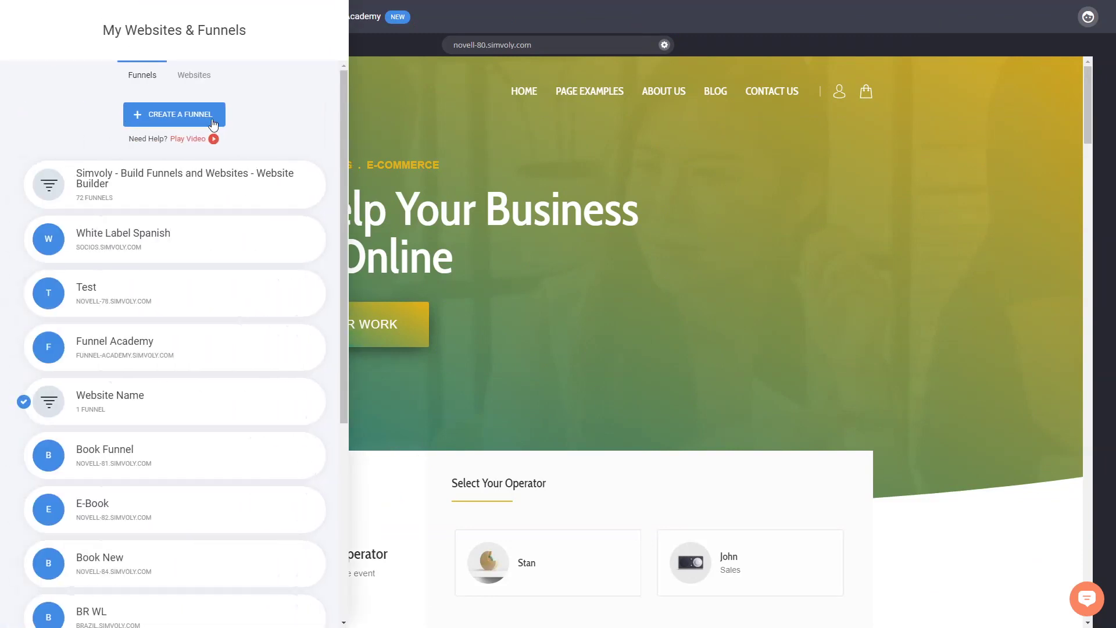
{"action": "left_click", "coordinate": [214, 116]}
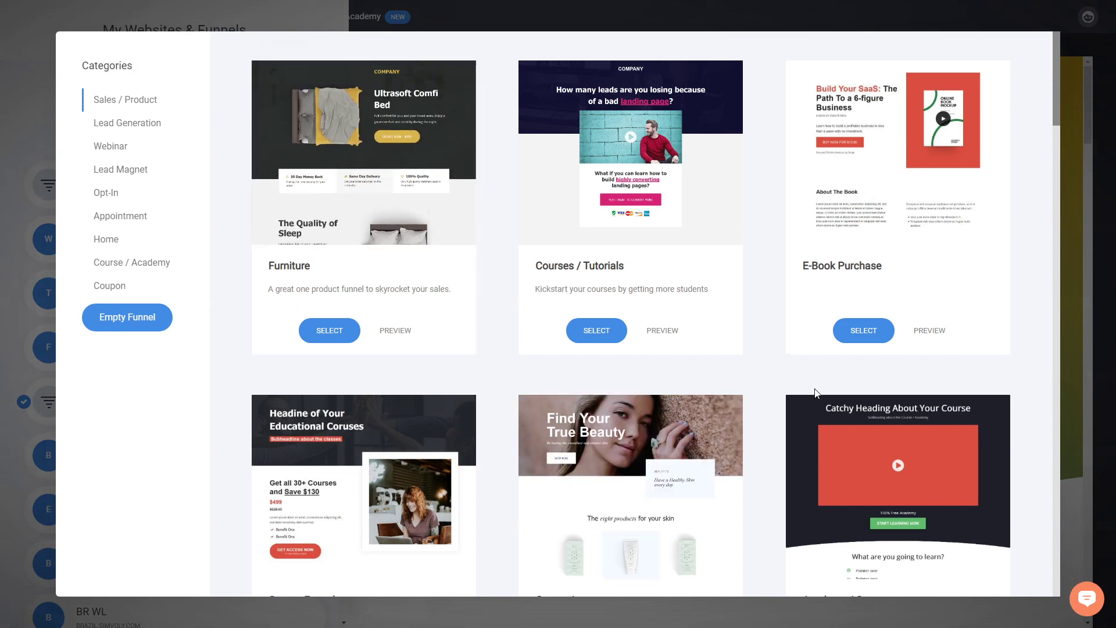
{"action": "scroll", "coordinate": [961, 456], "scroll_direction": "down", "scroll_amount": 3}
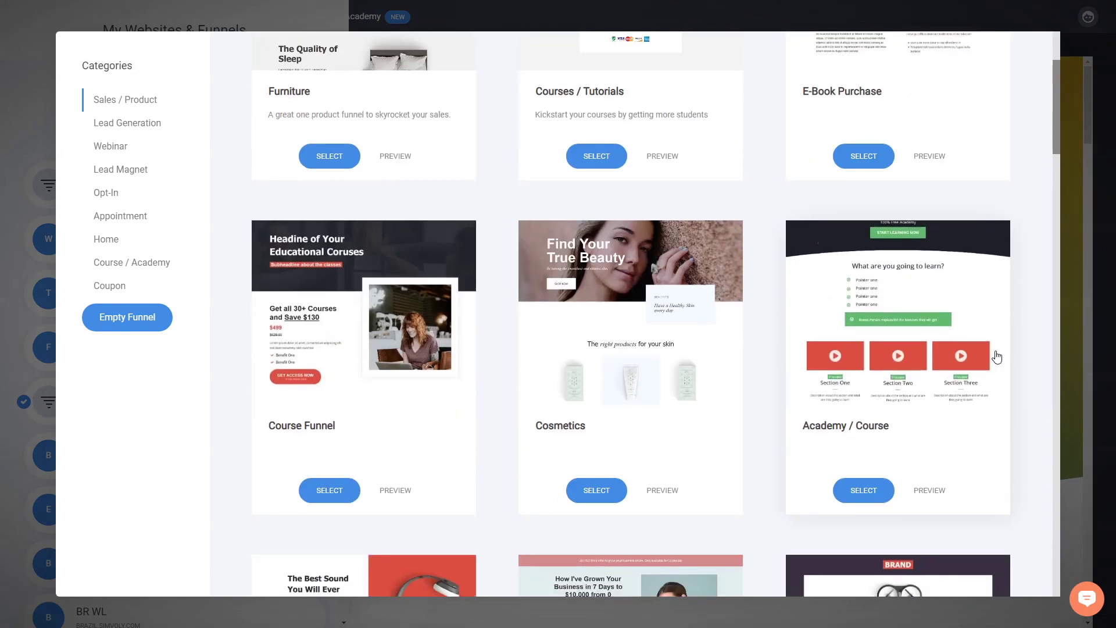
{"action": "scroll", "coordinate": [996, 354], "scroll_direction": "up", "scroll_amount": 1}
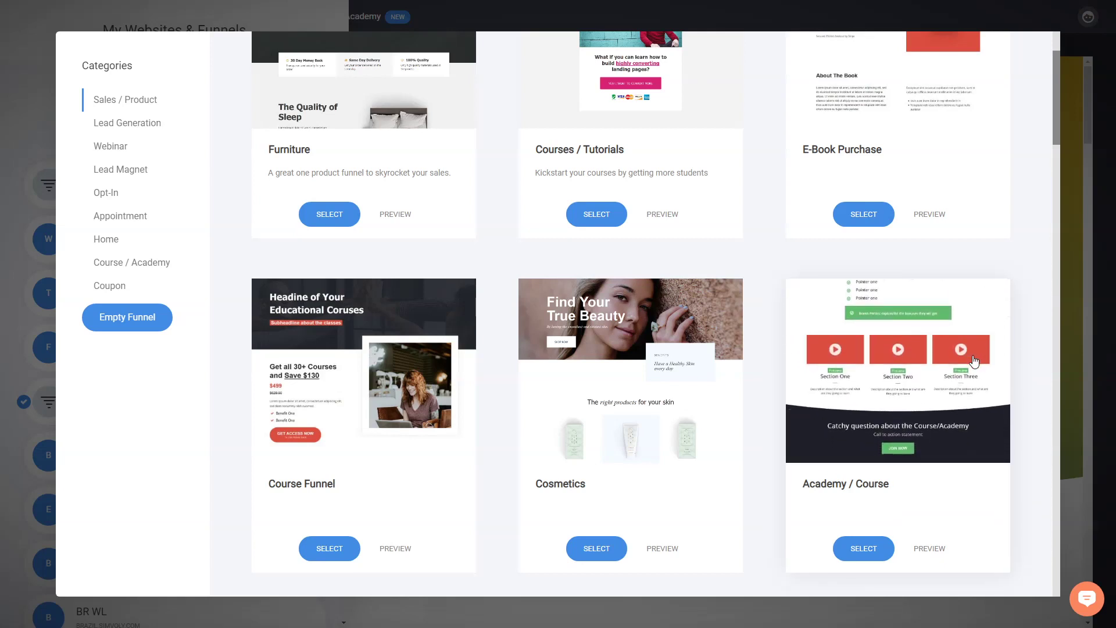
{"action": "left_click", "coordinate": [945, 413]}
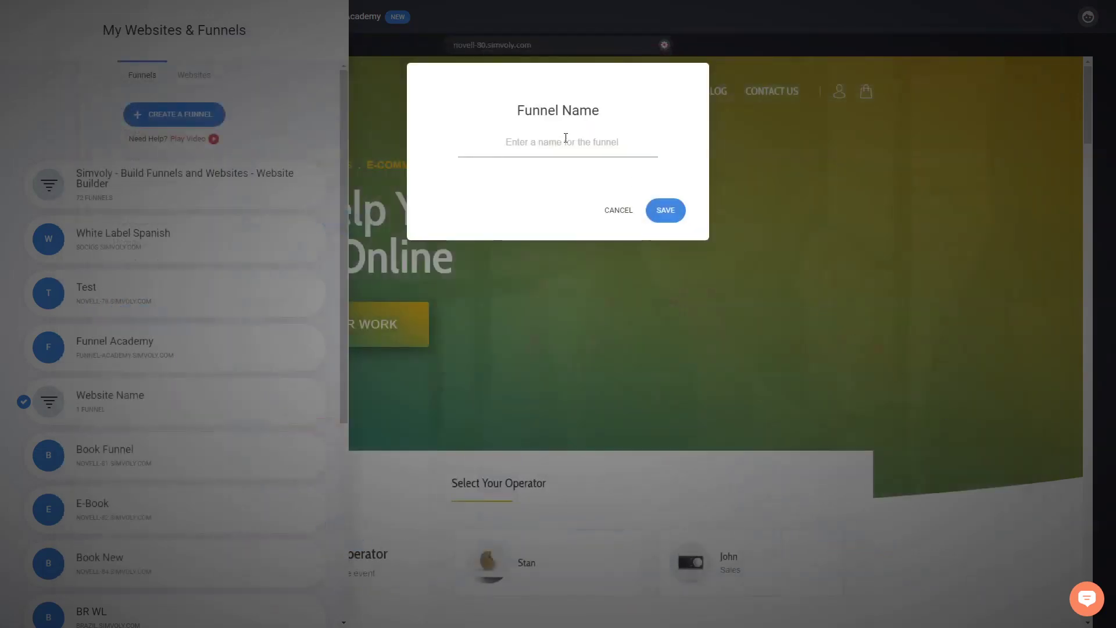
- Name the new funnel "Academy" and save it
{"action": "type", "text": "Ацадемь"}
{"action": "key", "text": "ctrl+a"}
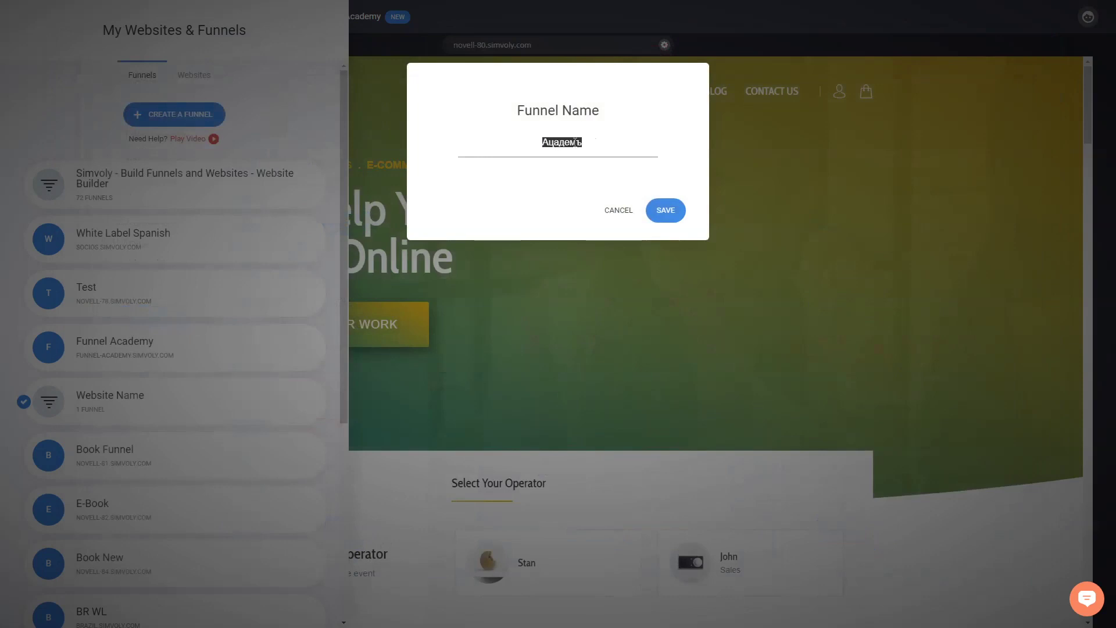
{"action": "type", "text": "Academy"}
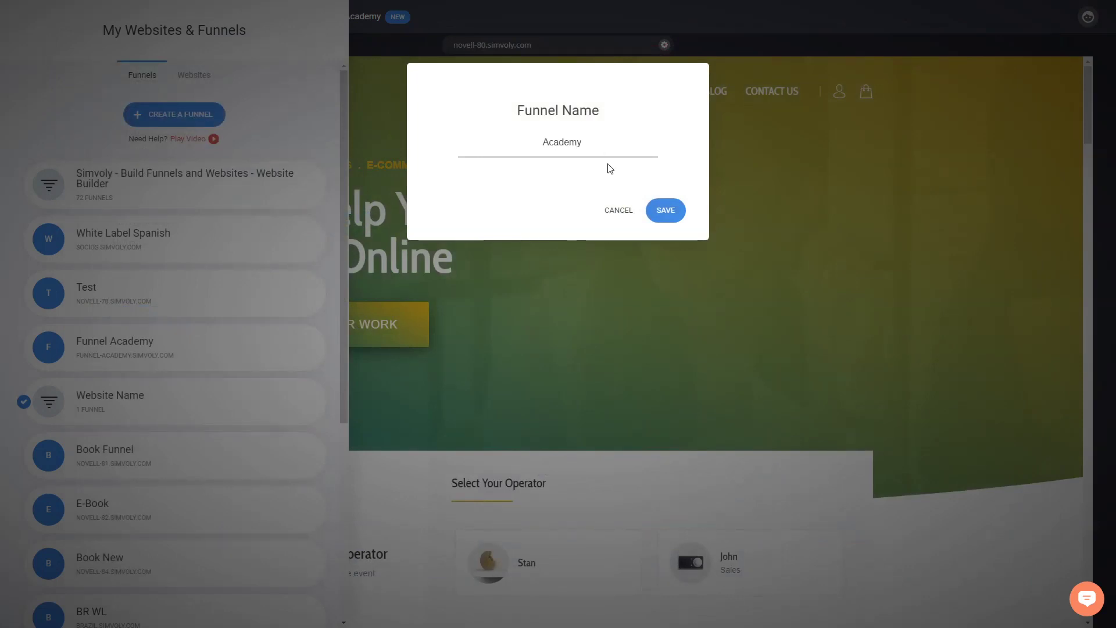
{"action": "left_click", "coordinate": [665, 210]}
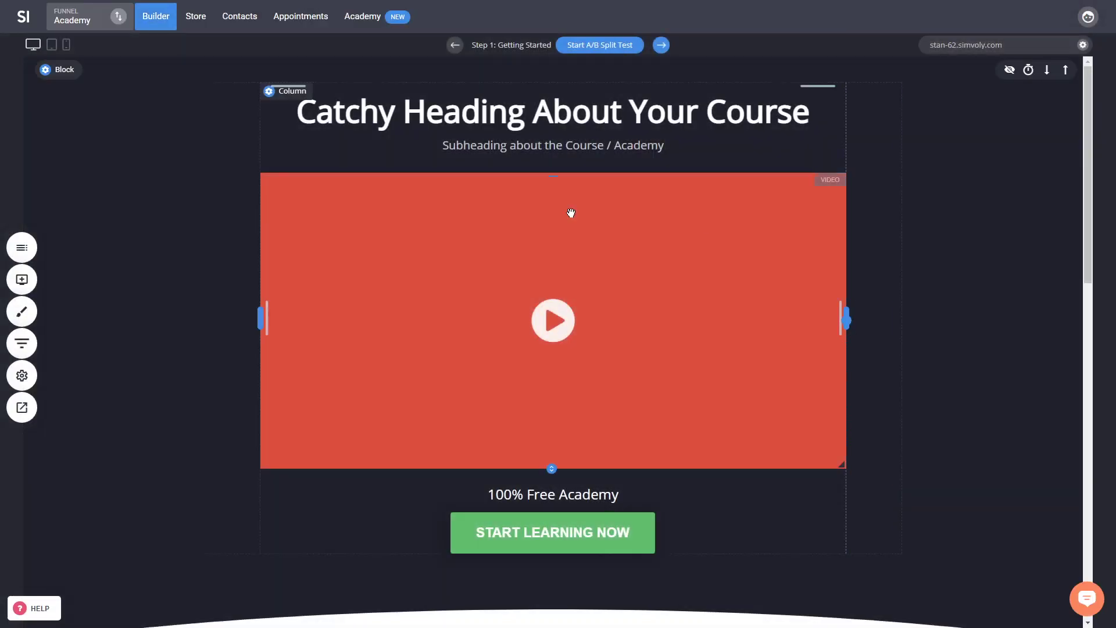
- Look over the funnel's list of steps and open the content of the Getting Started step
{"action": "left_click", "coordinate": [22, 344]}
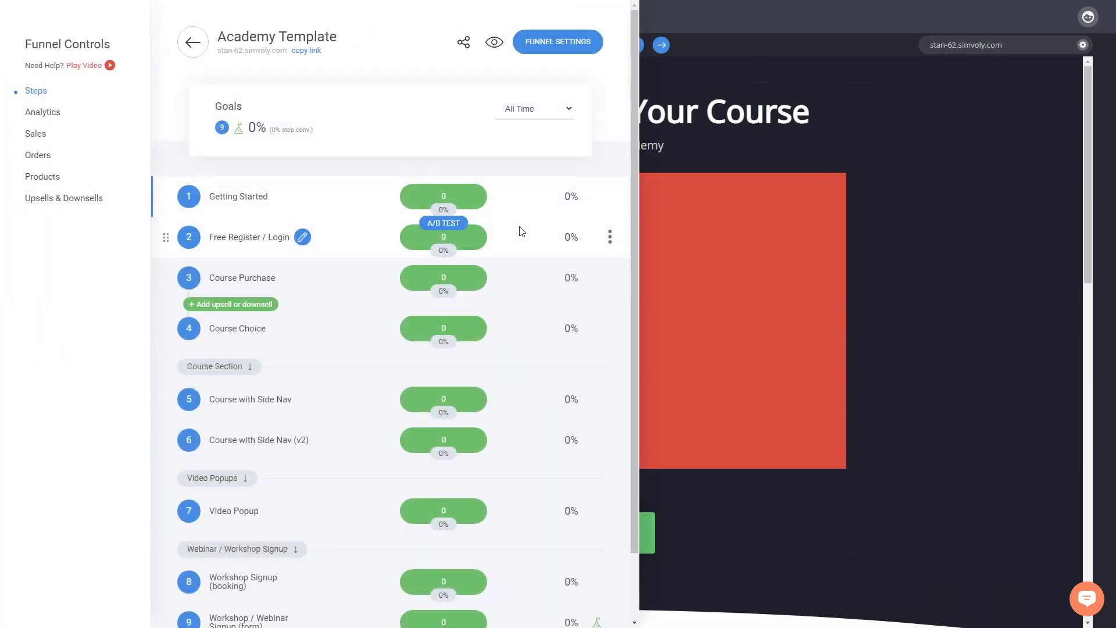
{"action": "scroll", "coordinate": [520, 232], "scroll_direction": "down", "scroll_amount": 2}
{"action": "scroll", "coordinate": [521, 232], "scroll_direction": "up", "scroll_amount": 2}
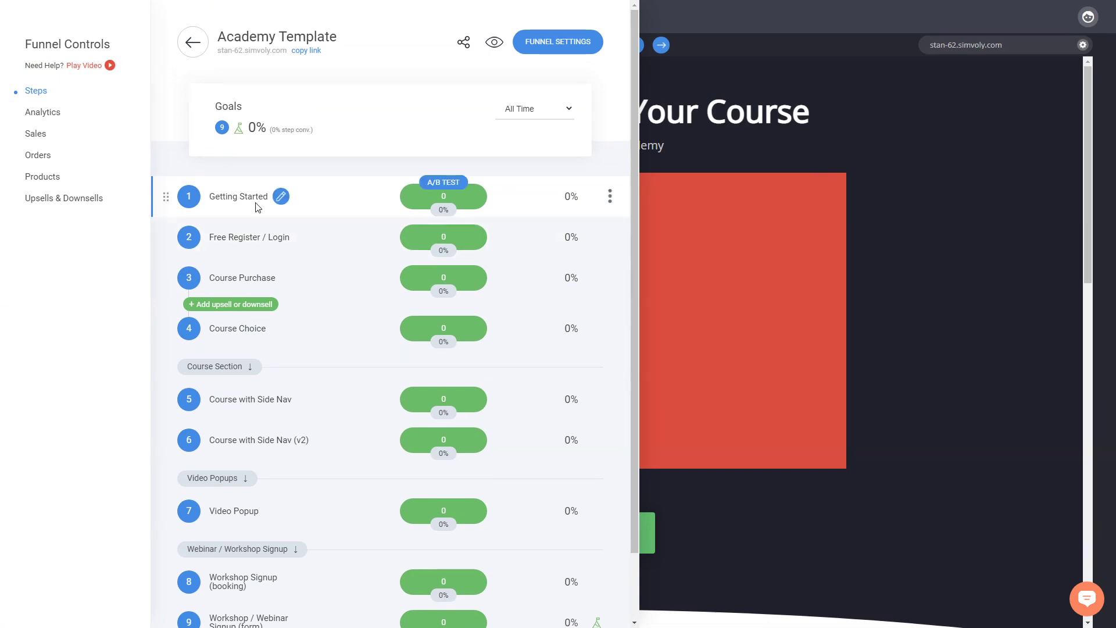
{"action": "left_click", "coordinate": [281, 196]}
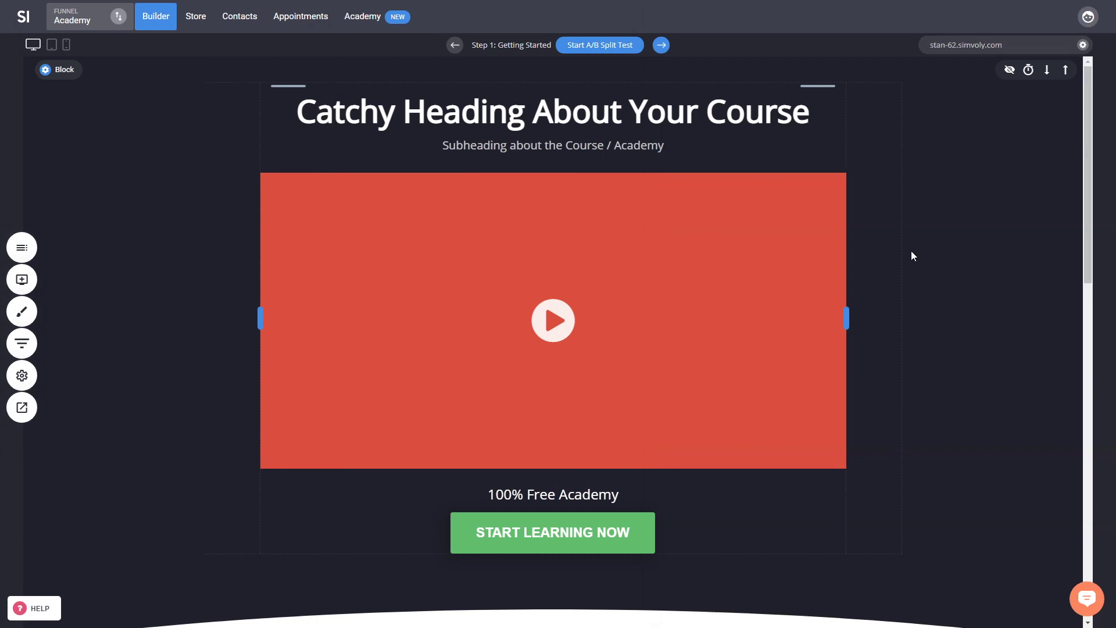
- Examine the Getting Started page from the heading and video through the learning points and section previews to the closing call to action
{"action": "scroll", "coordinate": [942, 258], "scroll_direction": "down", "scroll_amount": 5}
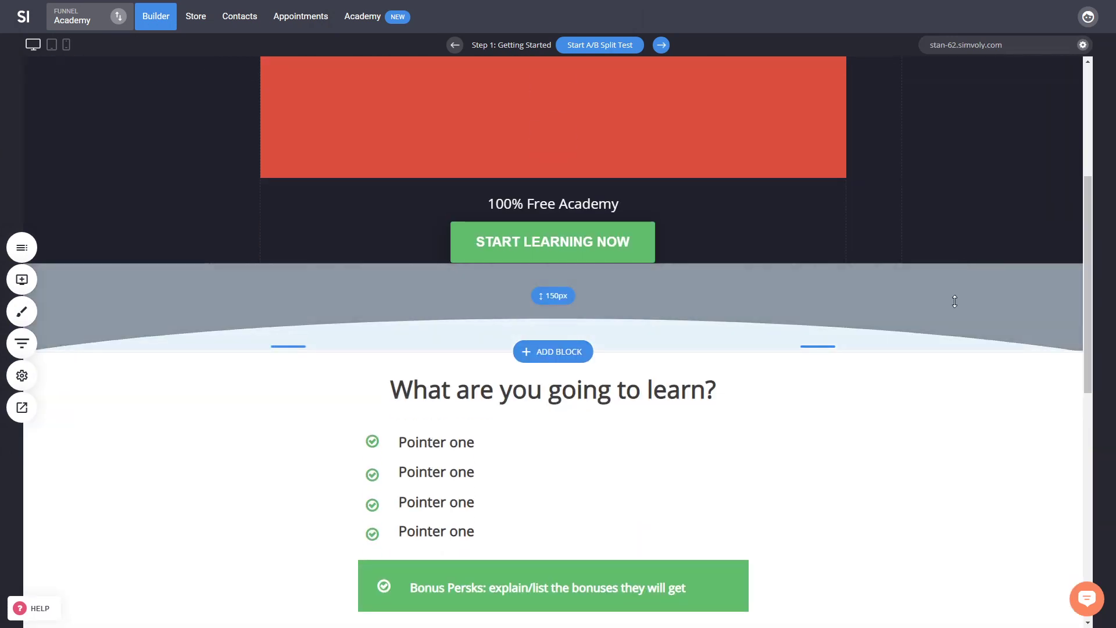
{"action": "scroll", "coordinate": [964, 343], "scroll_direction": "up", "scroll_amount": 5}
{"action": "scroll", "coordinate": [959, 348], "scroll_direction": "down", "scroll_amount": 13}
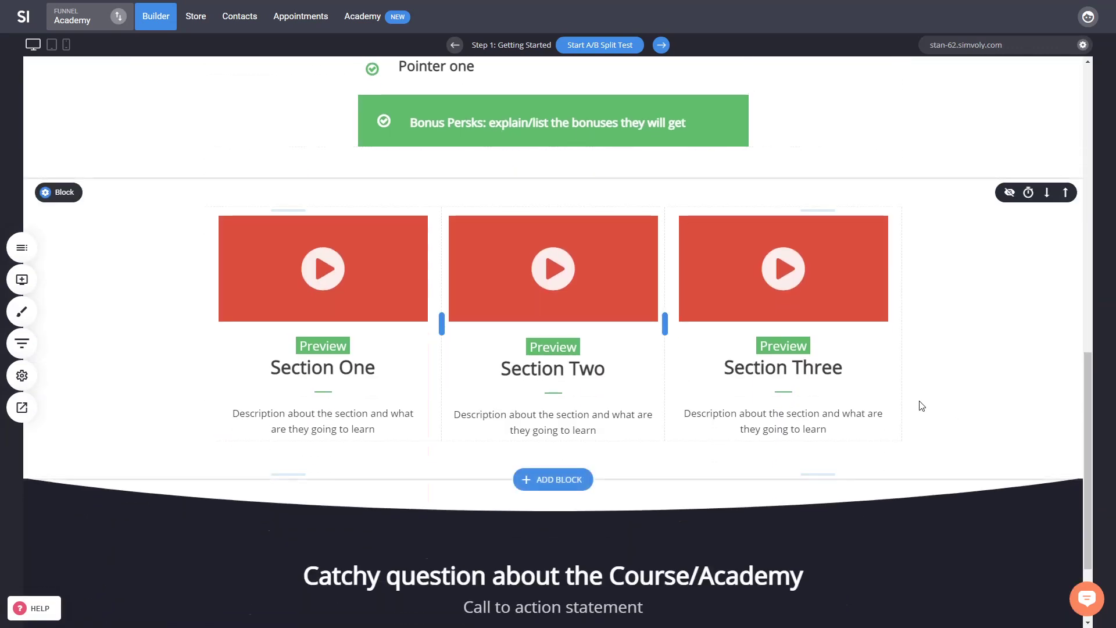
{"action": "scroll", "coordinate": [944, 396], "scroll_direction": "up", "scroll_amount": 13}
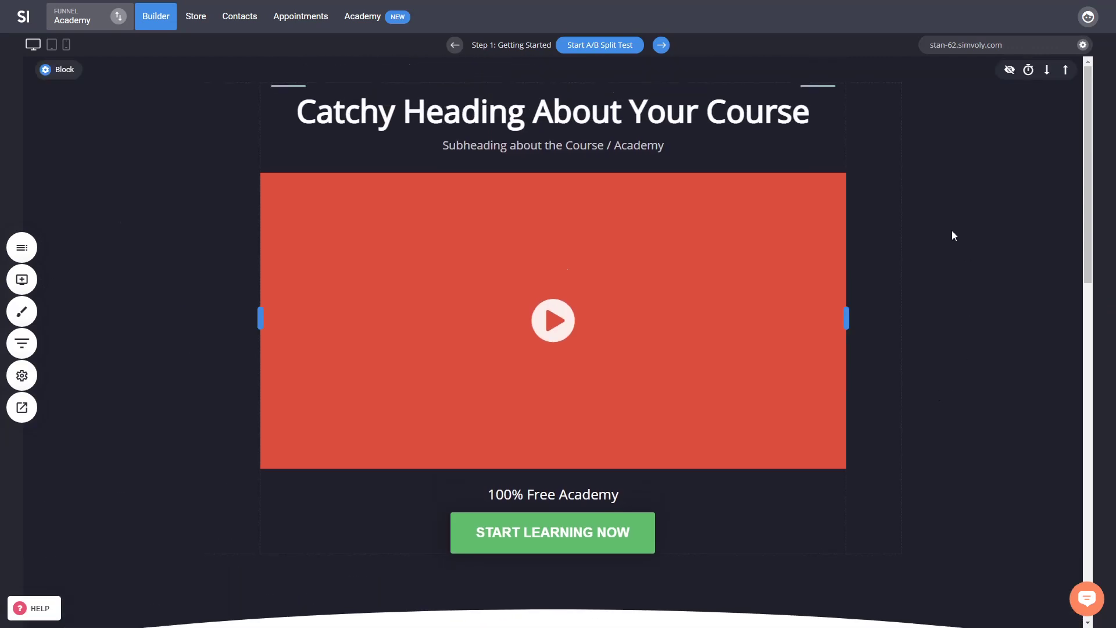
{"action": "scroll", "coordinate": [969, 368], "scroll_direction": "down", "scroll_amount": 4}
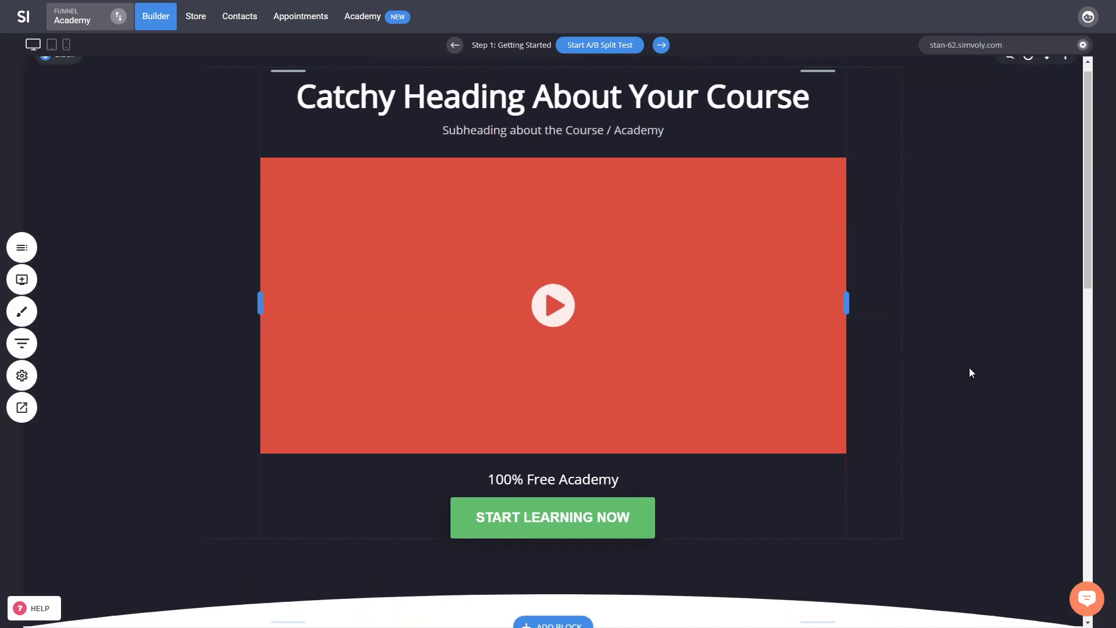
{"action": "scroll", "coordinate": [932, 239], "scroll_direction": "up", "scroll_amount": 4}
{"action": "scroll", "coordinate": [932, 239], "scroll_direction": "down", "scroll_amount": 1}
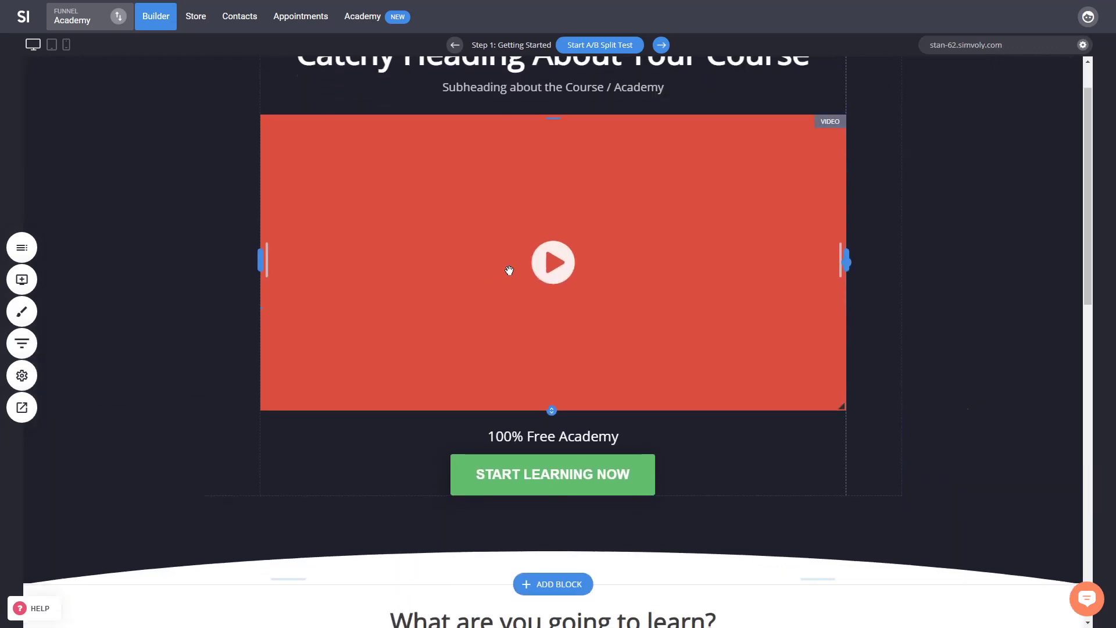
{"action": "scroll", "coordinate": [810, 287], "scroll_direction": "down", "scroll_amount": 3}
{"action": "scroll", "coordinate": [511, 358], "scroll_direction": "down", "scroll_amount": 5}
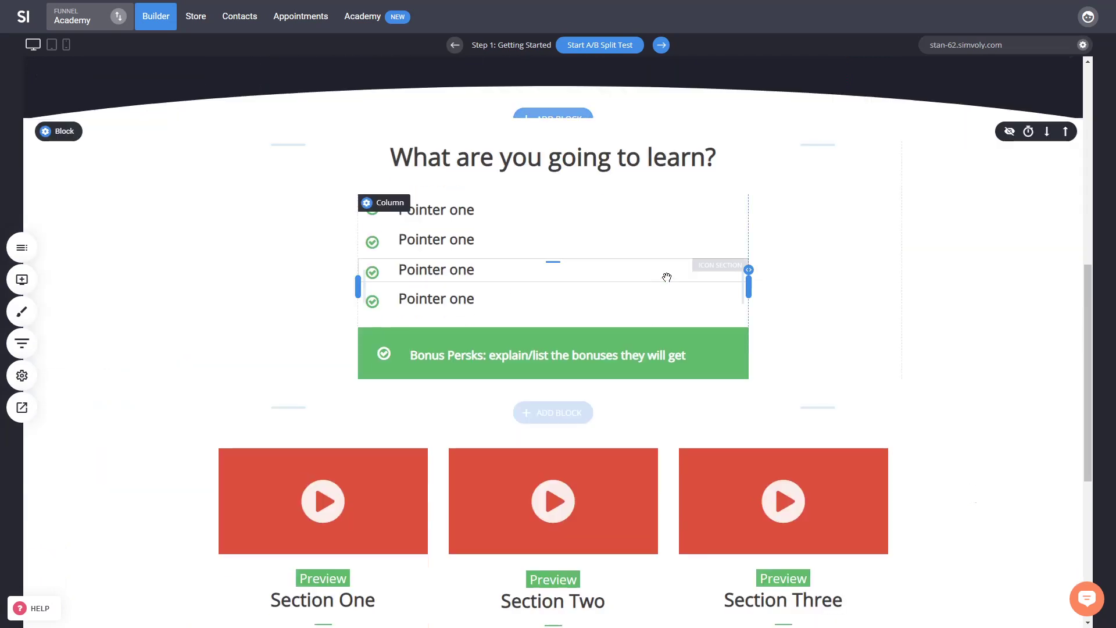
{"action": "scroll", "coordinate": [579, 298], "scroll_direction": "down", "scroll_amount": 5}
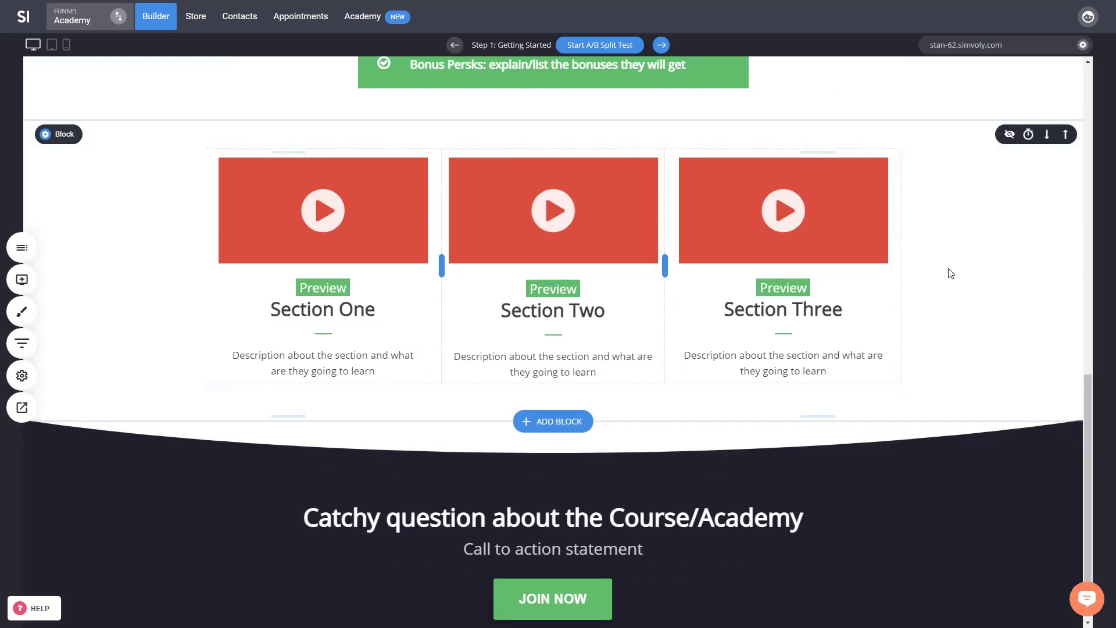
{"action": "scroll", "coordinate": [877, 331], "scroll_direction": "down", "scroll_amount": 1}
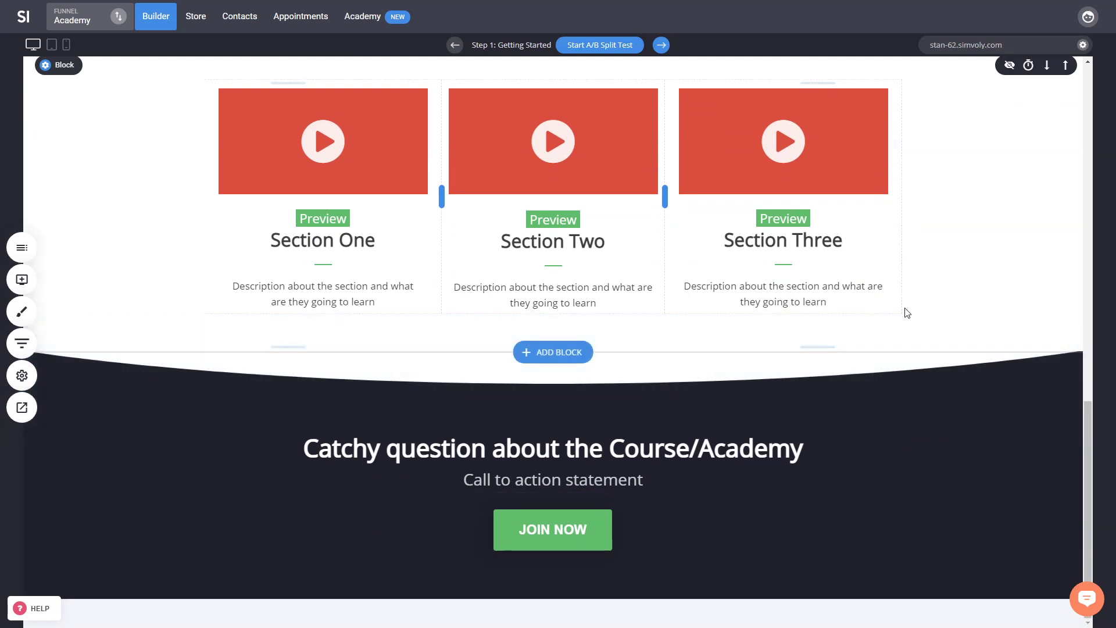
{"action": "scroll", "coordinate": [903, 311], "scroll_direction": "up", "scroll_amount": 15}
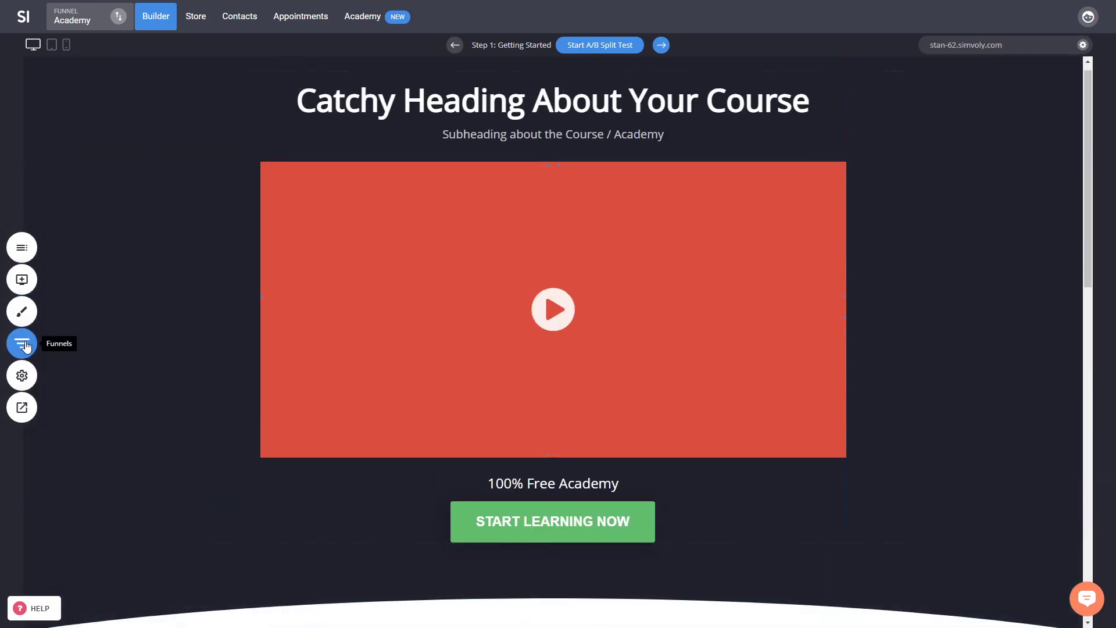
- Open the Free Register / Login step and view the settings of its registration form
{"action": "left_click", "coordinate": [24, 345]}
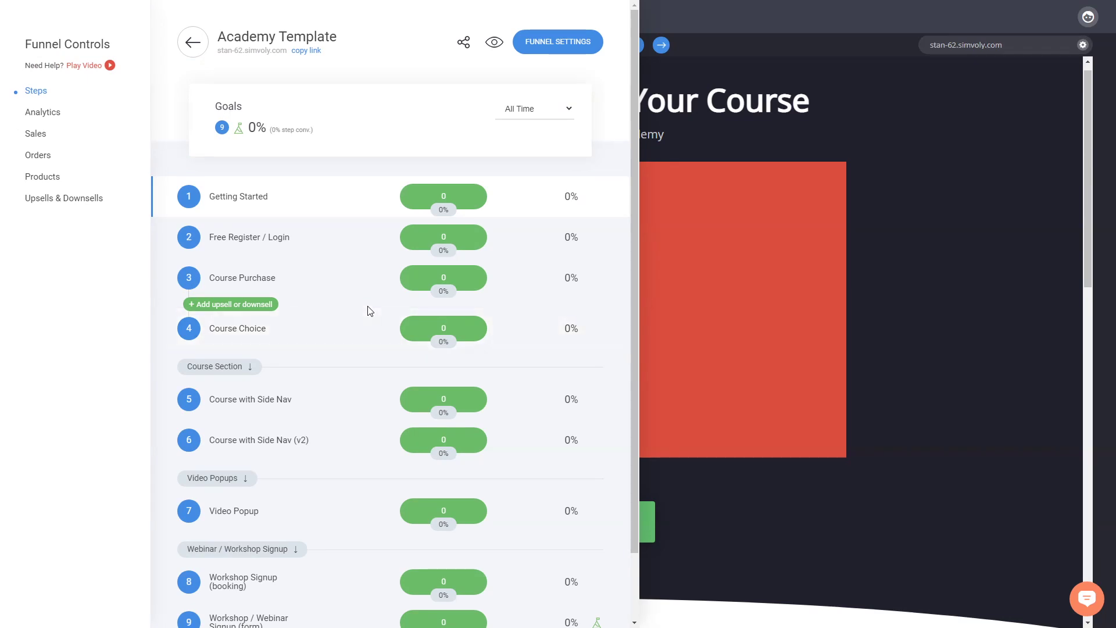
{"action": "left_click", "coordinate": [271, 242]}
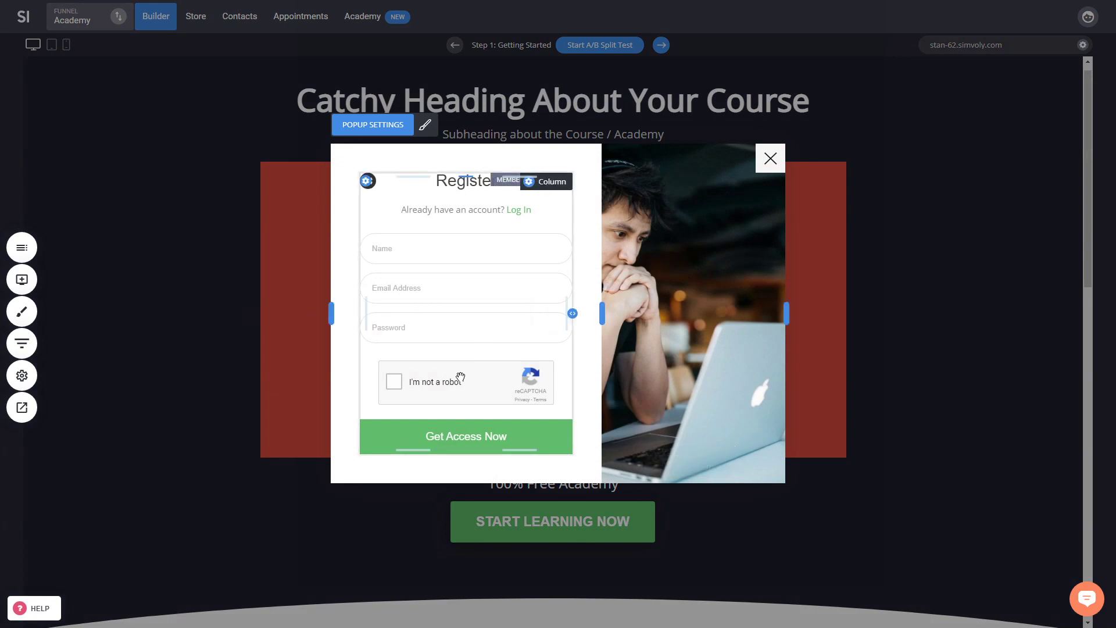
{"action": "left_click", "coordinate": [466, 305]}
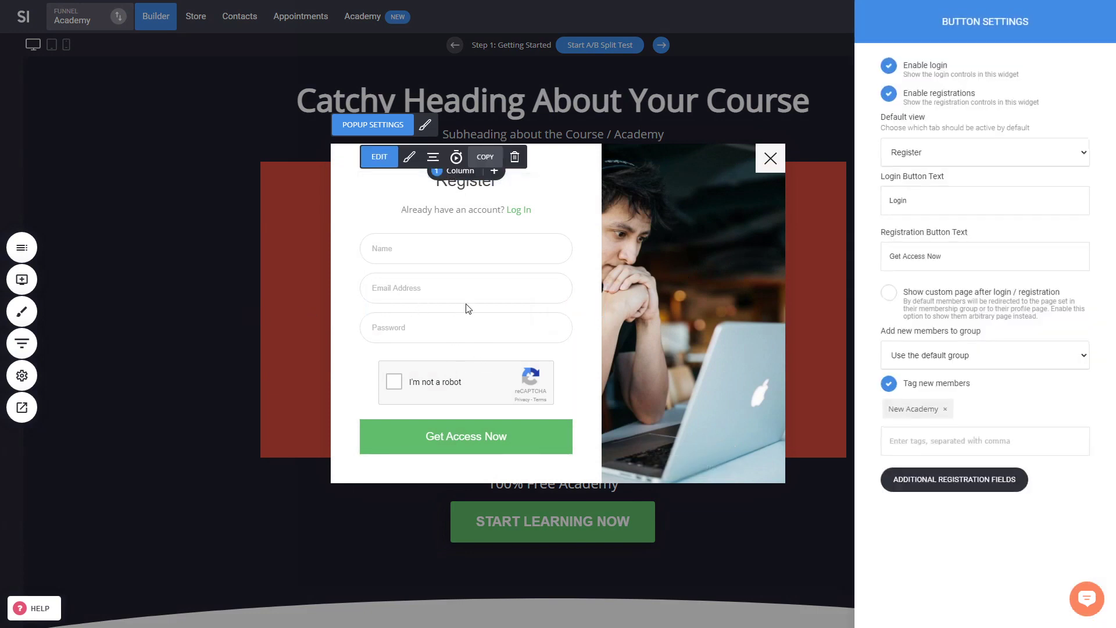
- Open the Course Purchase step and check its checkout form's product settings and the rest of the page
{"action": "left_click", "coordinate": [22, 343]}
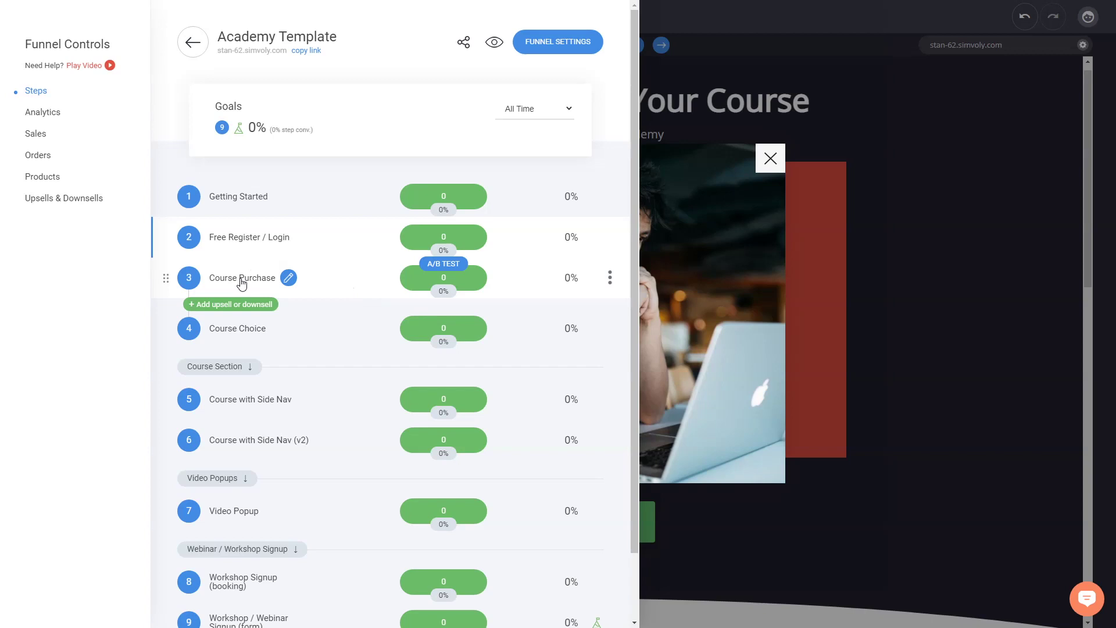
{"action": "left_click", "coordinate": [259, 283]}
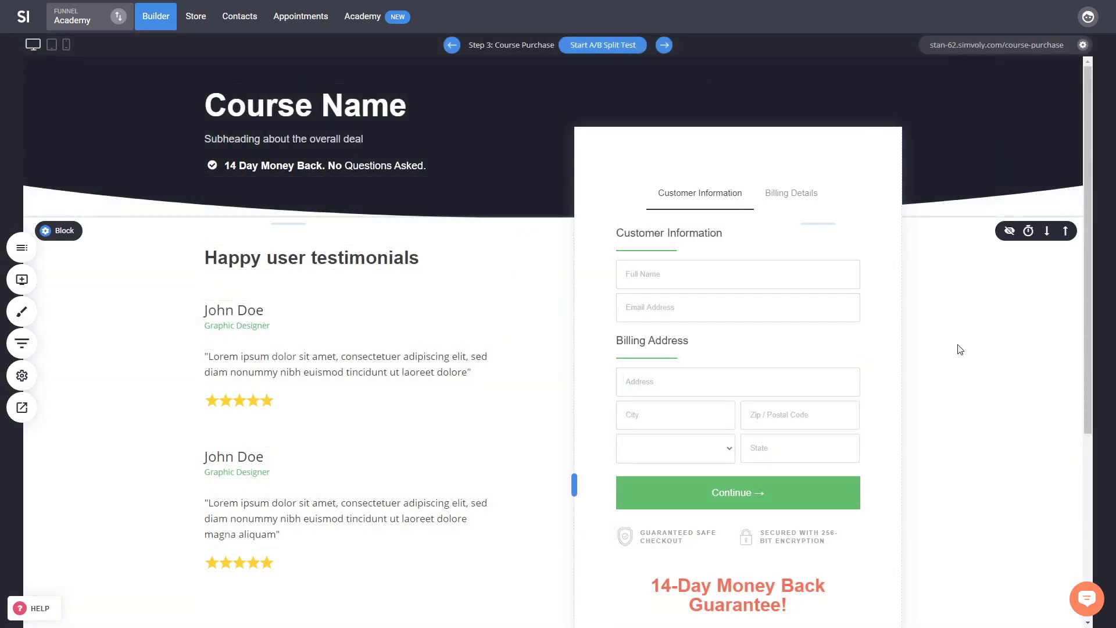
{"action": "left_click", "coordinate": [725, 355]}
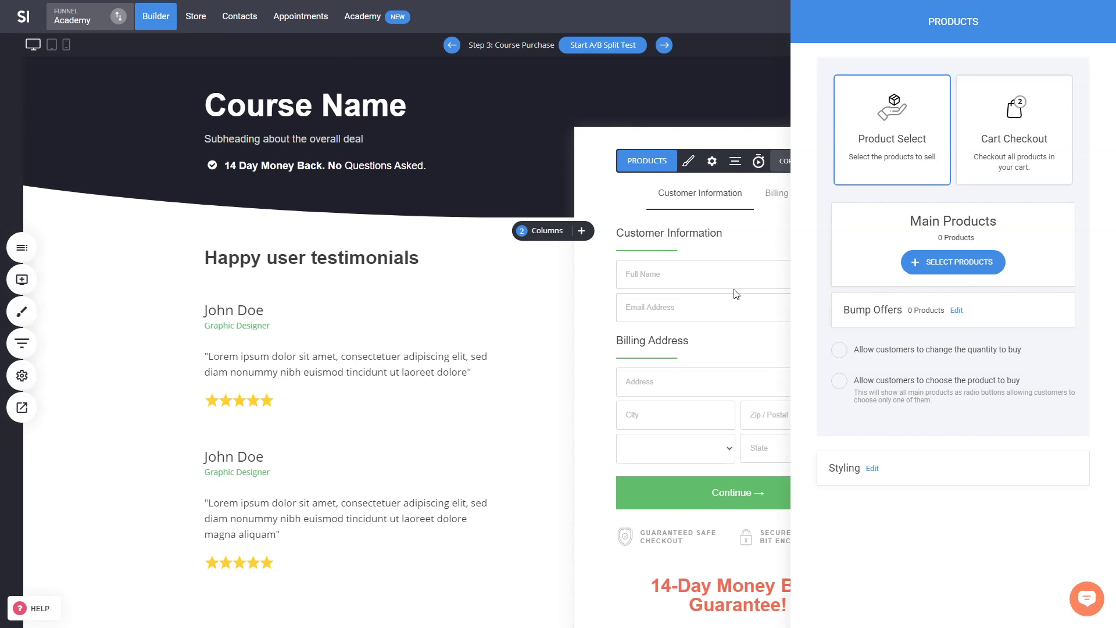
{"action": "left_click", "coordinate": [709, 317]}
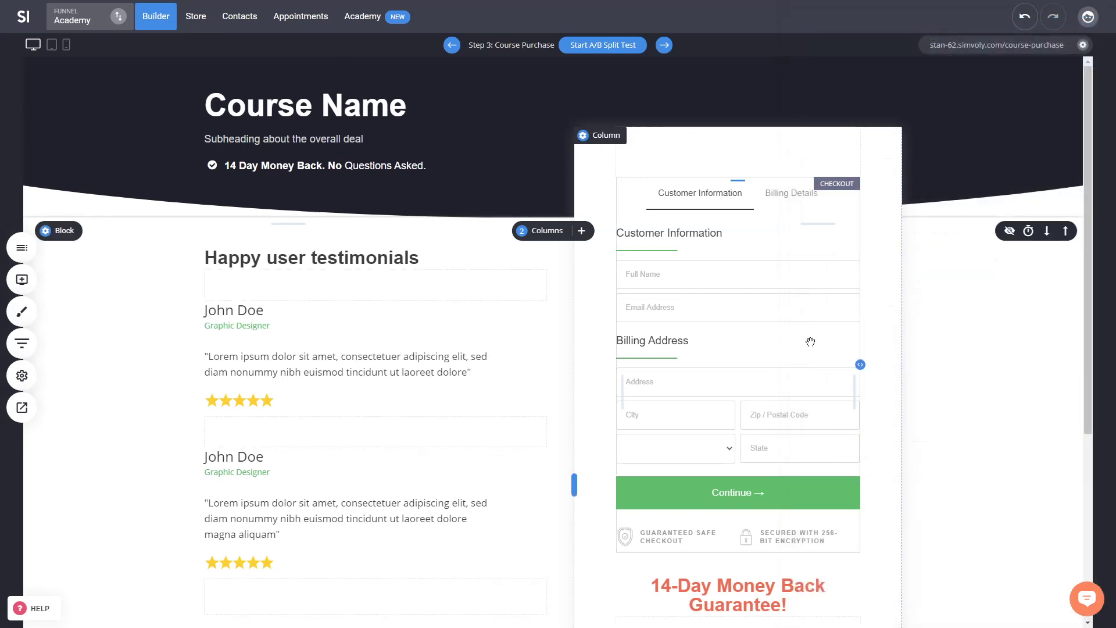
{"action": "scroll", "coordinate": [994, 396], "scroll_direction": "down", "scroll_amount": 1}
{"action": "scroll", "coordinate": [995, 397], "scroll_direction": "down", "scroll_amount": 4}
{"action": "scroll", "coordinate": [995, 396], "scroll_direction": "up", "scroll_amount": 5}
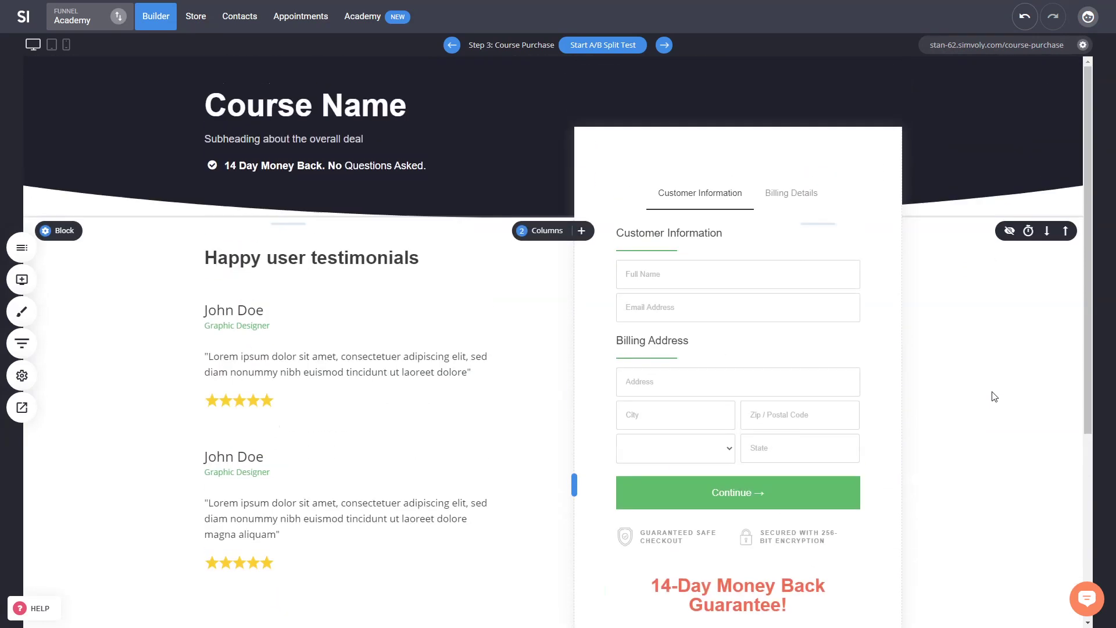
- Look through the remaining funnel steps and open the content of the Course Choice step
{"action": "left_click", "coordinate": [23, 344]}
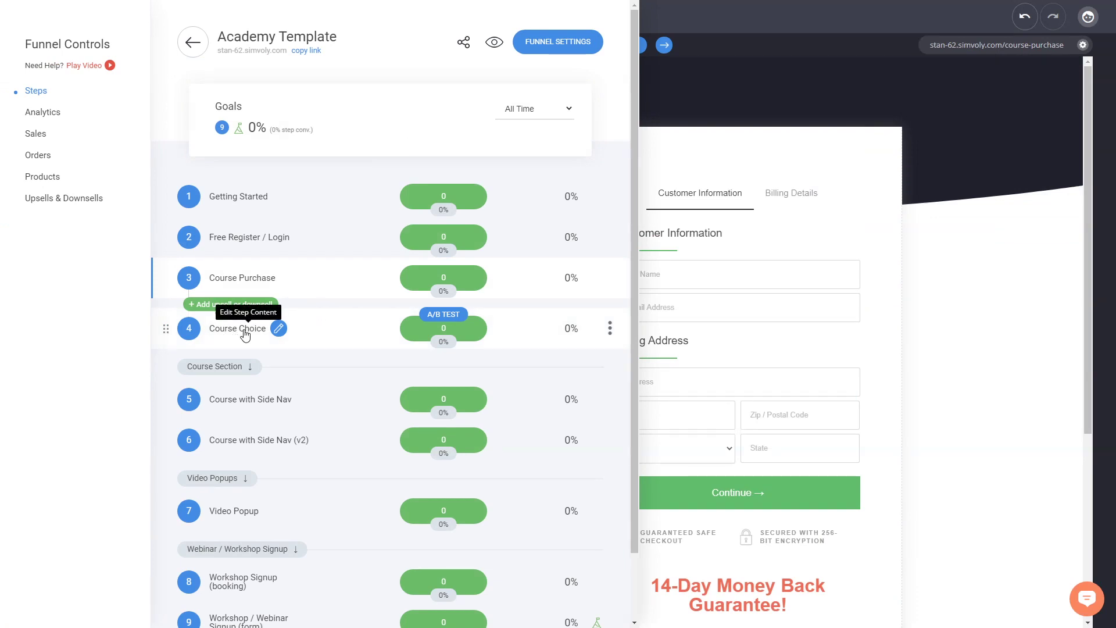
{"action": "scroll", "coordinate": [317, 323], "scroll_direction": "down", "scroll_amount": 2}
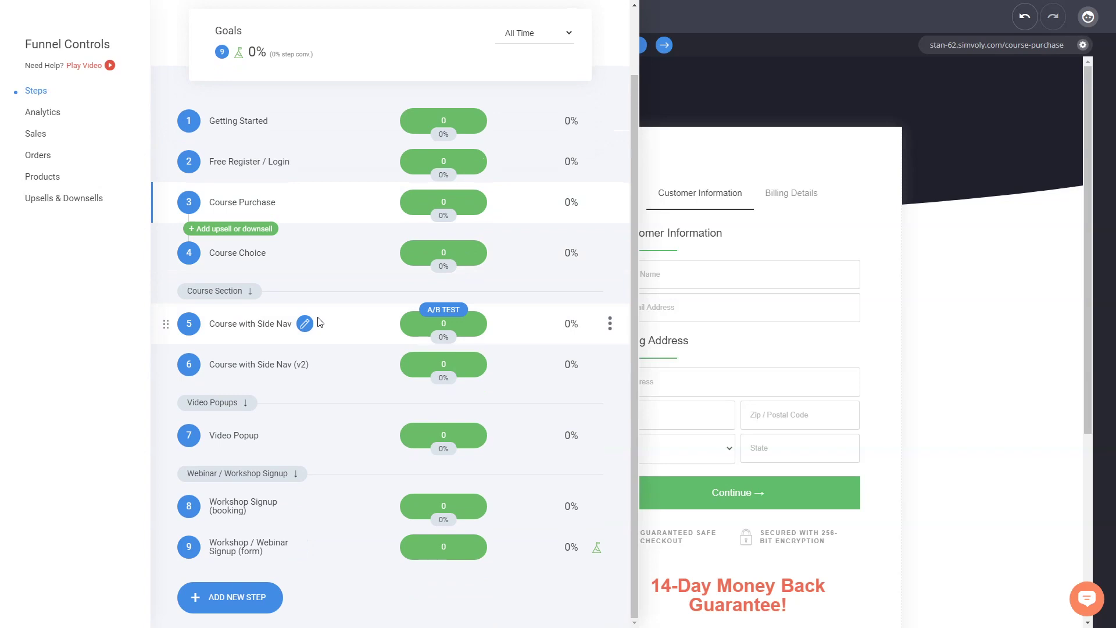
{"action": "left_click", "coordinate": [279, 252]}
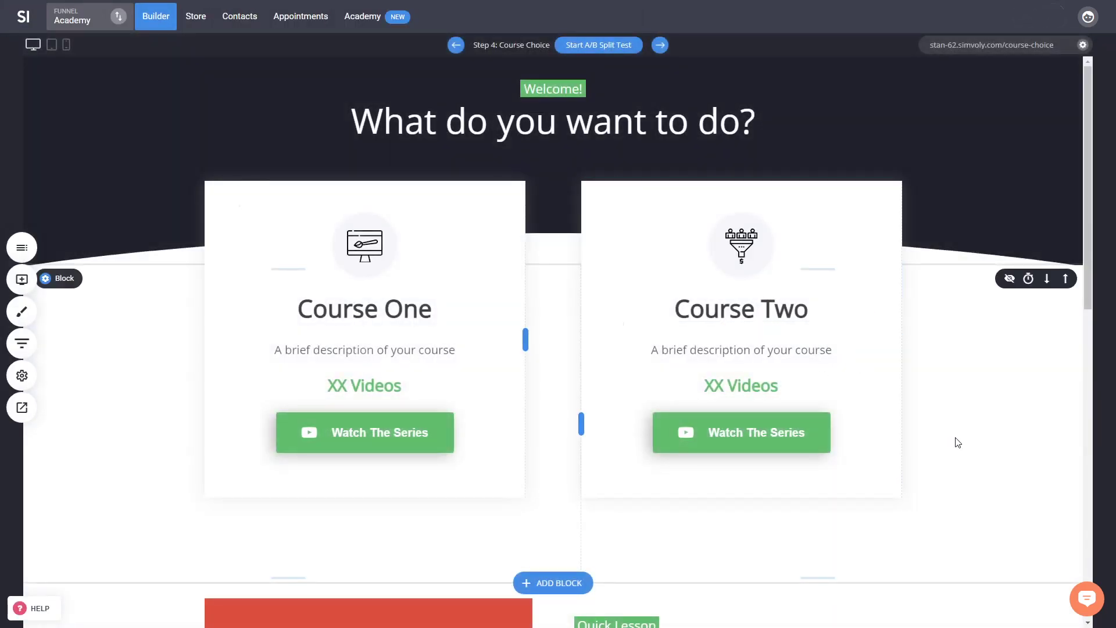
- Examine the Course Choice page from the two course cards through the quick lesson and series sections to the final call to action
{"action": "scroll", "coordinate": [958, 445], "scroll_direction": "down", "scroll_amount": 4}
{"action": "scroll", "coordinate": [962, 451], "scroll_direction": "up", "scroll_amount": 4}
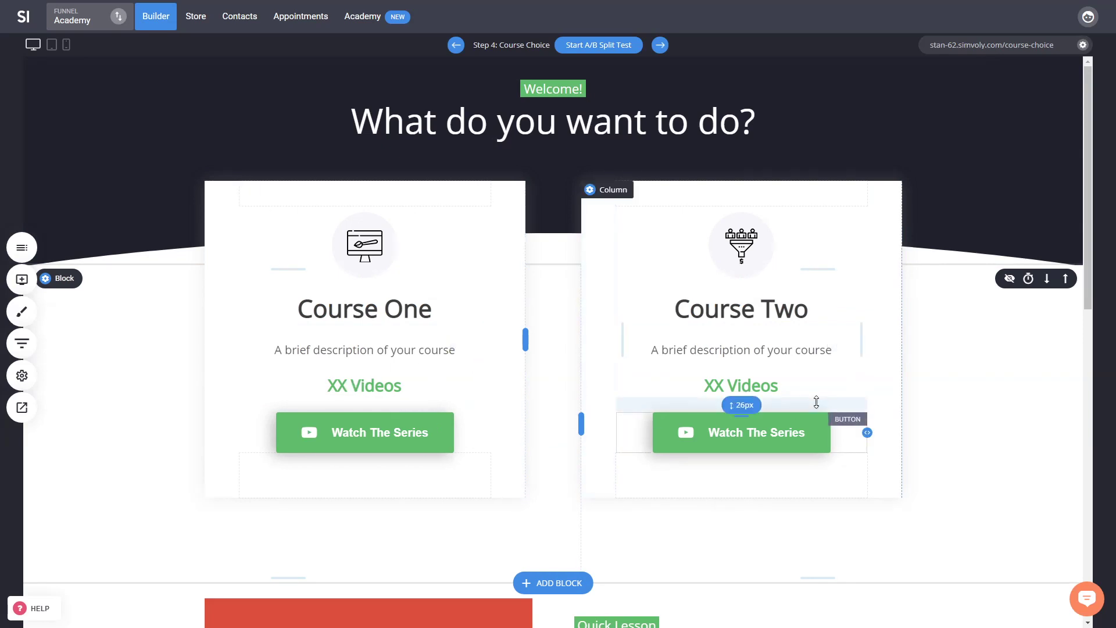
{"action": "scroll", "coordinate": [814, 396], "scroll_direction": "down", "scroll_amount": 2}
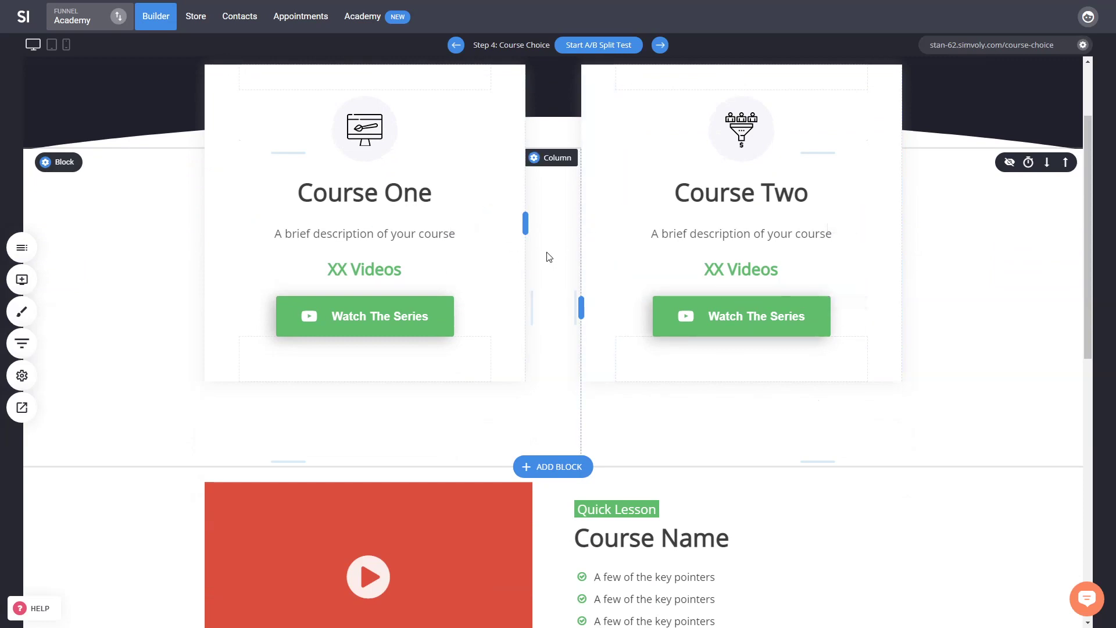
{"action": "scroll", "coordinate": [962, 296], "scroll_direction": "down", "scroll_amount": 1}
{"action": "scroll", "coordinate": [962, 296], "scroll_direction": "down", "scroll_amount": 5}
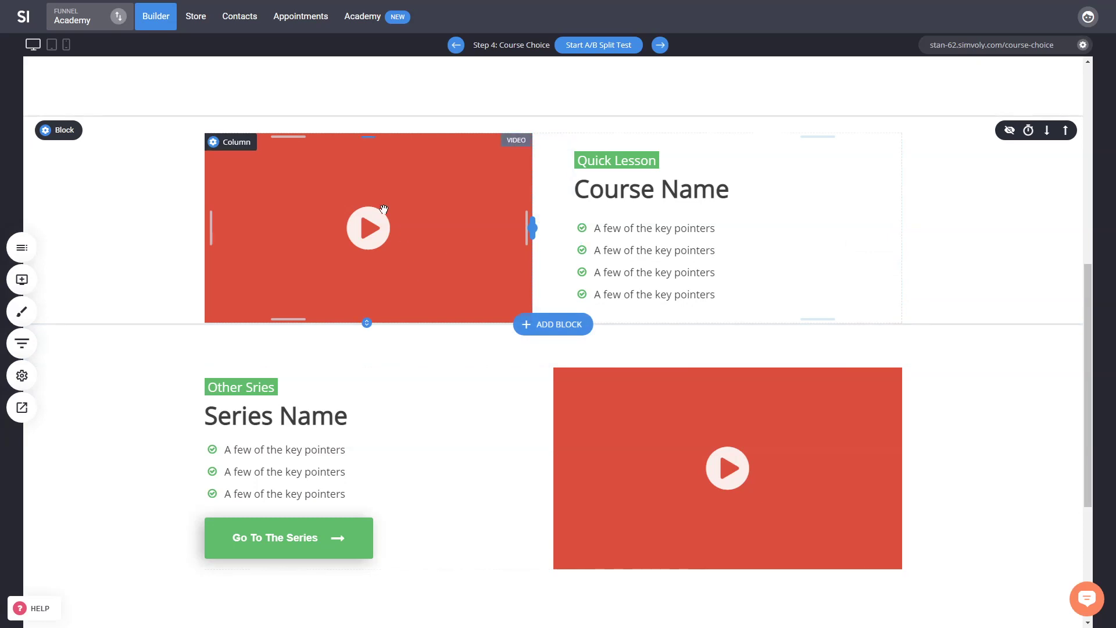
{"action": "scroll", "coordinate": [273, 455], "scroll_direction": "down", "scroll_amount": 4}
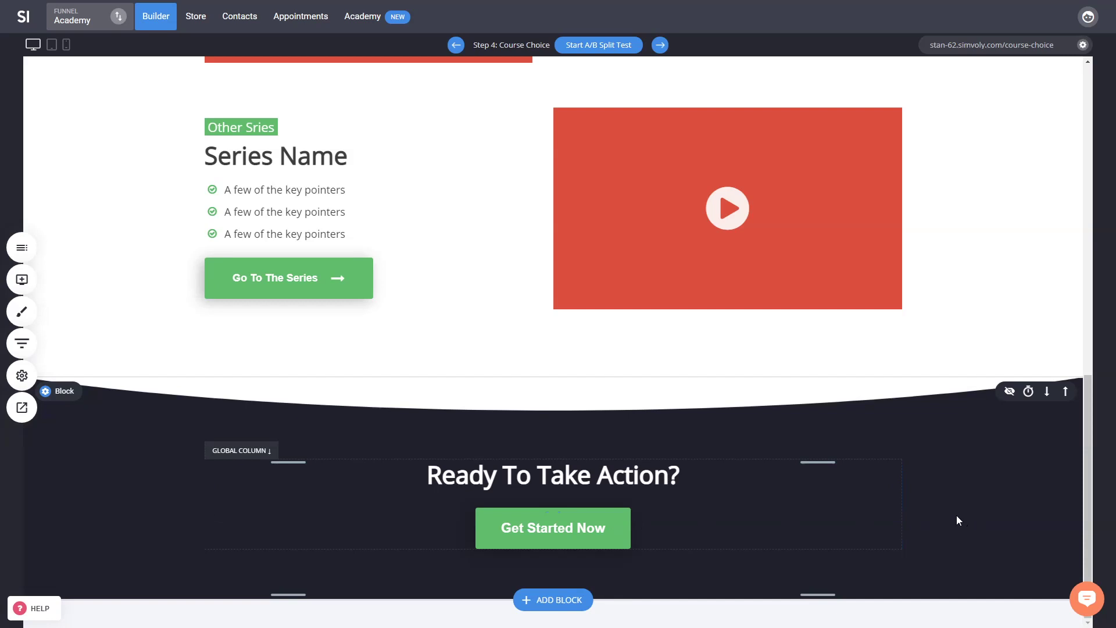
- Review the Course Choice page's quick lesson and series sections again, and open the Course with Side Nav step
{"action": "scroll", "coordinate": [948, 506], "scroll_direction": "up", "scroll_amount": 6}
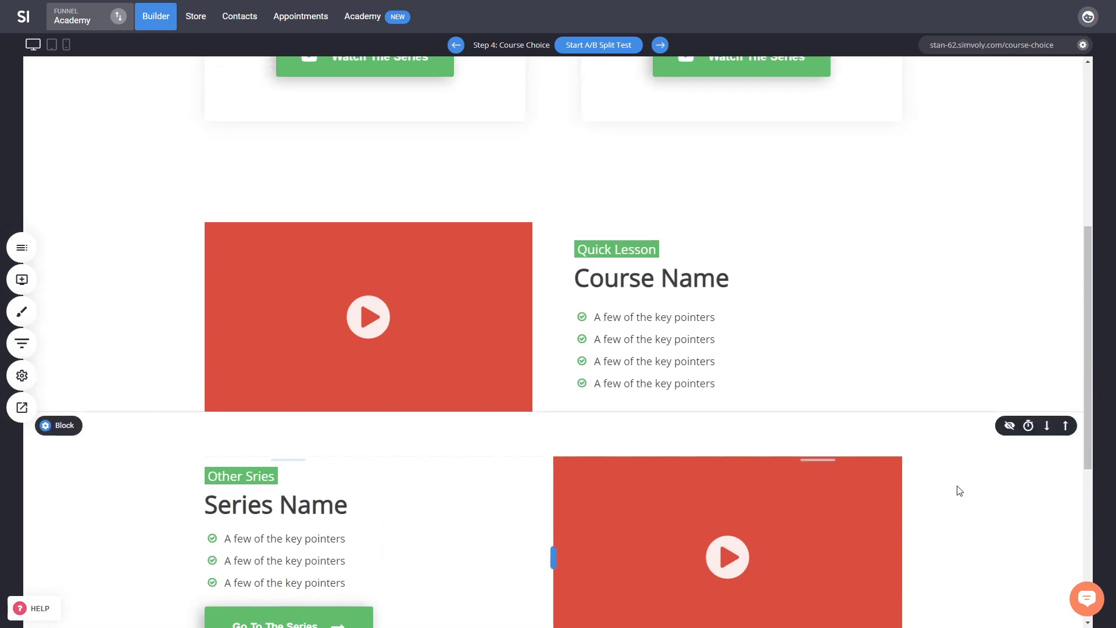
{"action": "scroll", "coordinate": [941, 465], "scroll_direction": "down", "scroll_amount": 6}
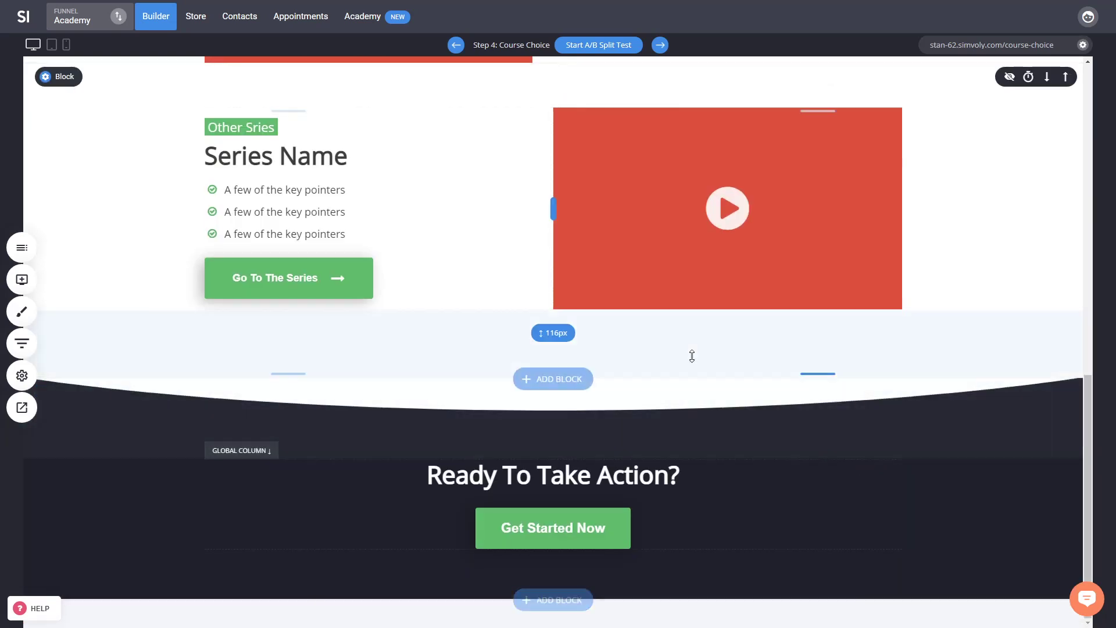
{"action": "scroll", "coordinate": [925, 381], "scroll_direction": "up", "scroll_amount": 1}
{"action": "scroll", "coordinate": [925, 380], "scroll_direction": "up", "scroll_amount": 5}
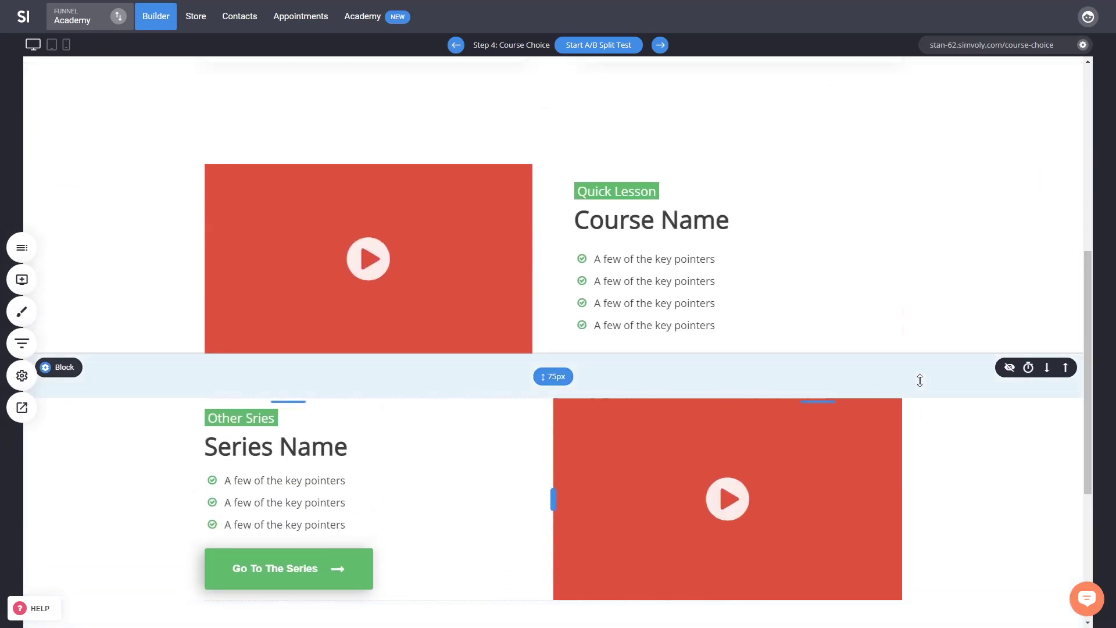
{"action": "scroll", "coordinate": [925, 381], "scroll_direction": "up", "scroll_amount": 4}
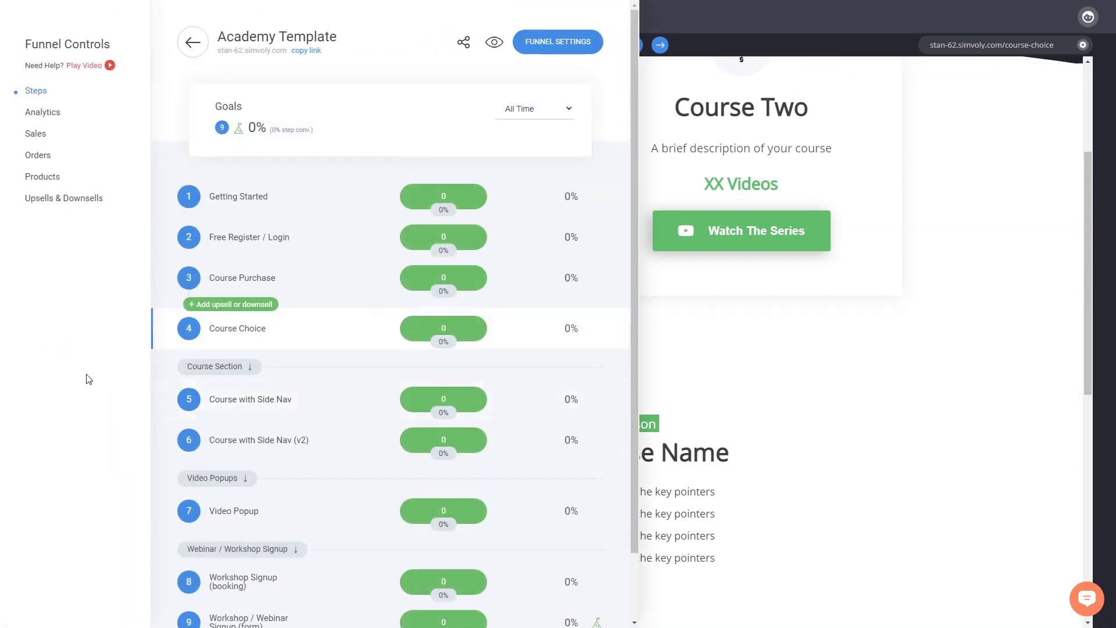
{"action": "left_click", "coordinate": [285, 402]}
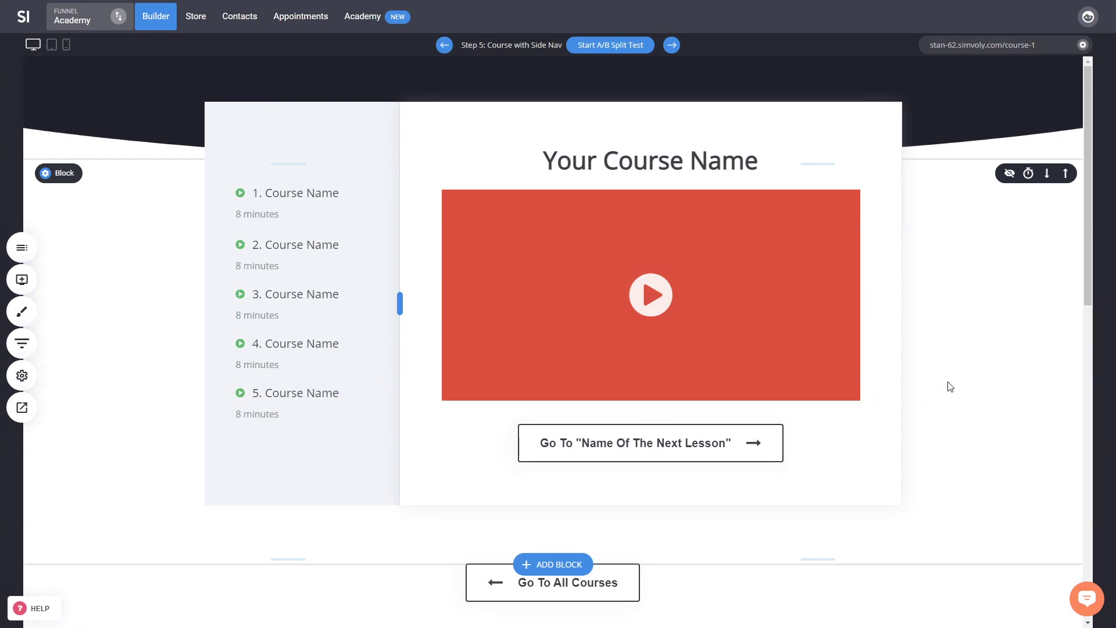
- Select the second course name in the side navigation and check its text link option without changing it
{"action": "left_click", "coordinate": [284, 246]}
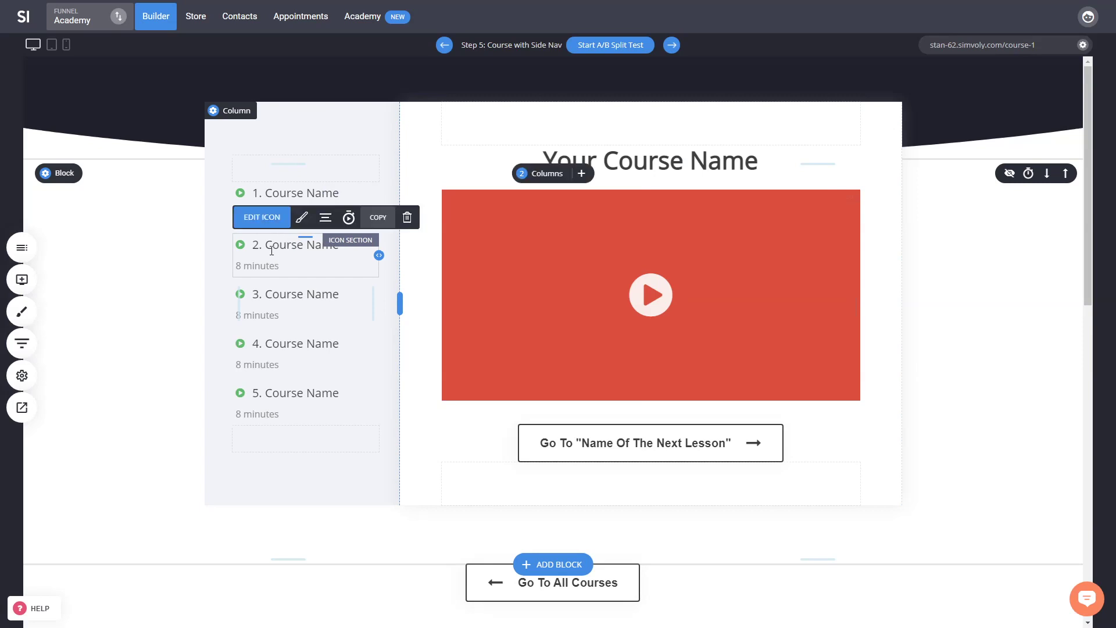
{"action": "left_click", "coordinate": [293, 249]}
{"action": "triple_click", "coordinate": [293, 248]}
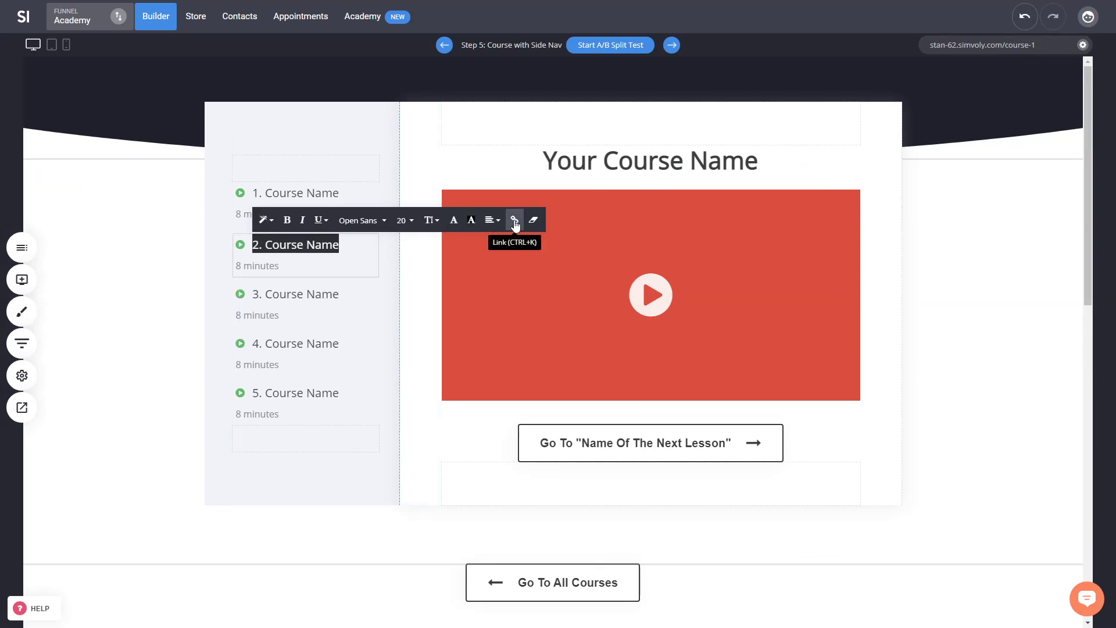
{"action": "left_click", "coordinate": [137, 316]}
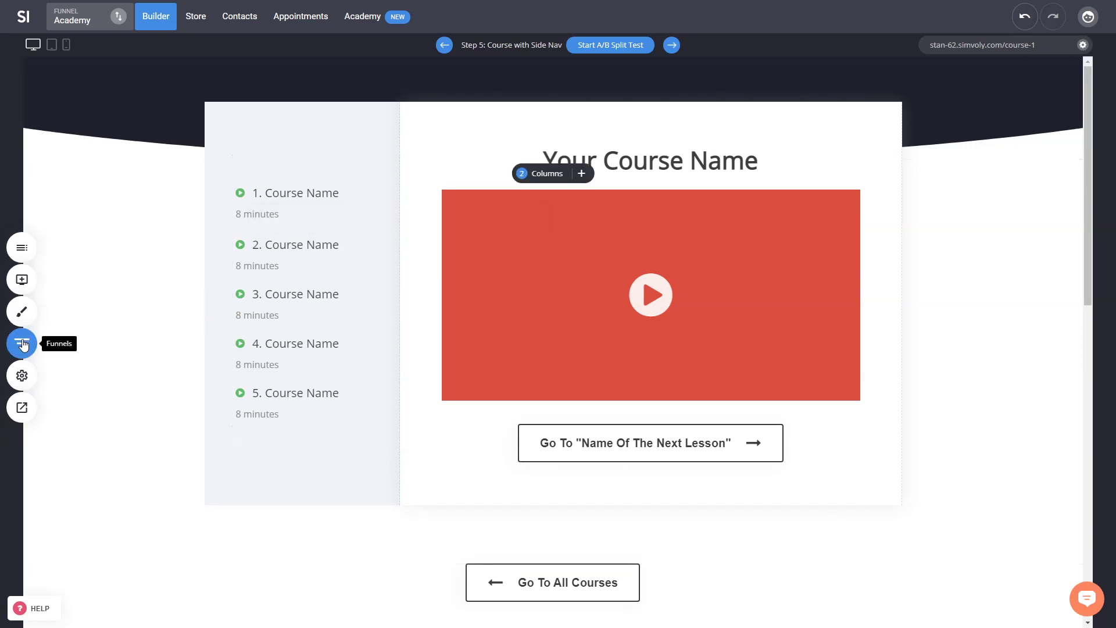
- Check the Course Section steps in the funnel's step list and return to the Course with Side Nav page
{"action": "left_click", "coordinate": [22, 344]}
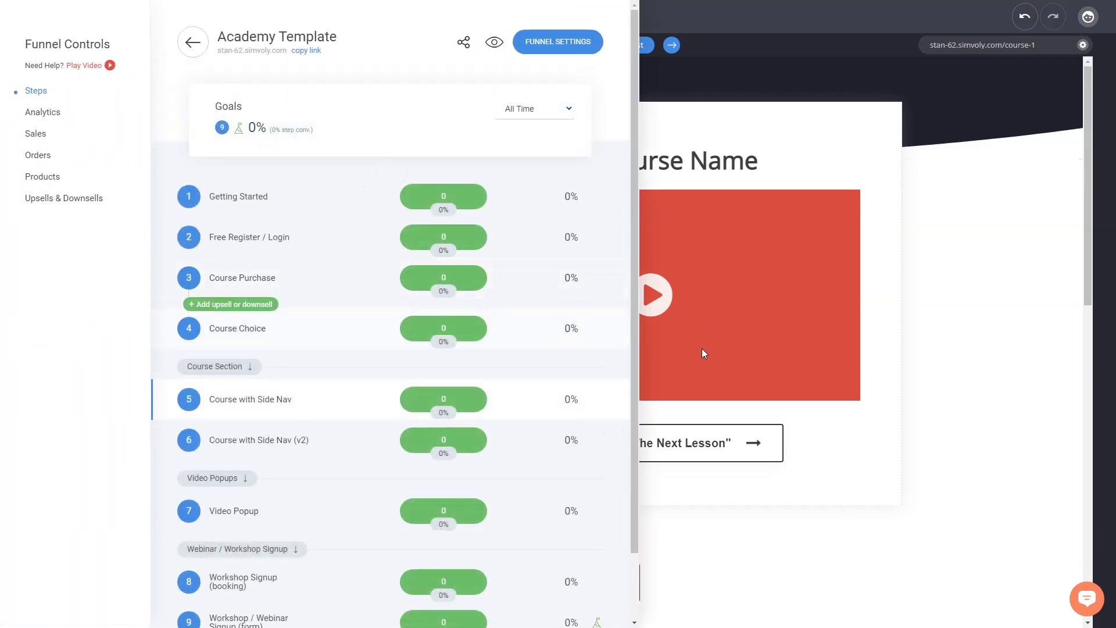
{"action": "left_click", "coordinate": [299, 398]}
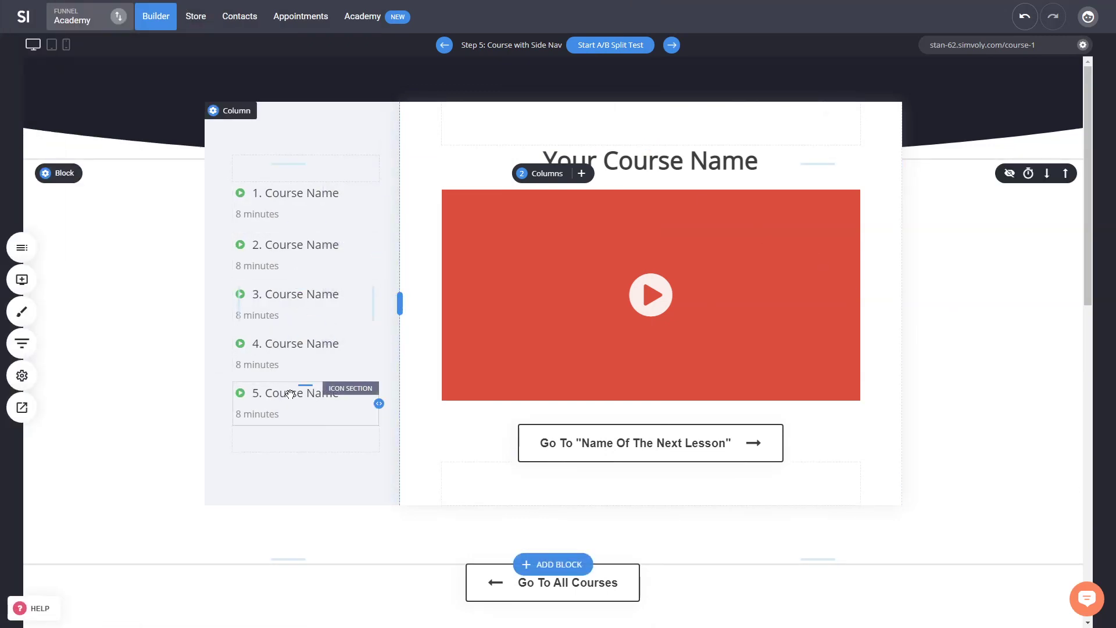
{"action": "left_click", "coordinate": [22, 343]}
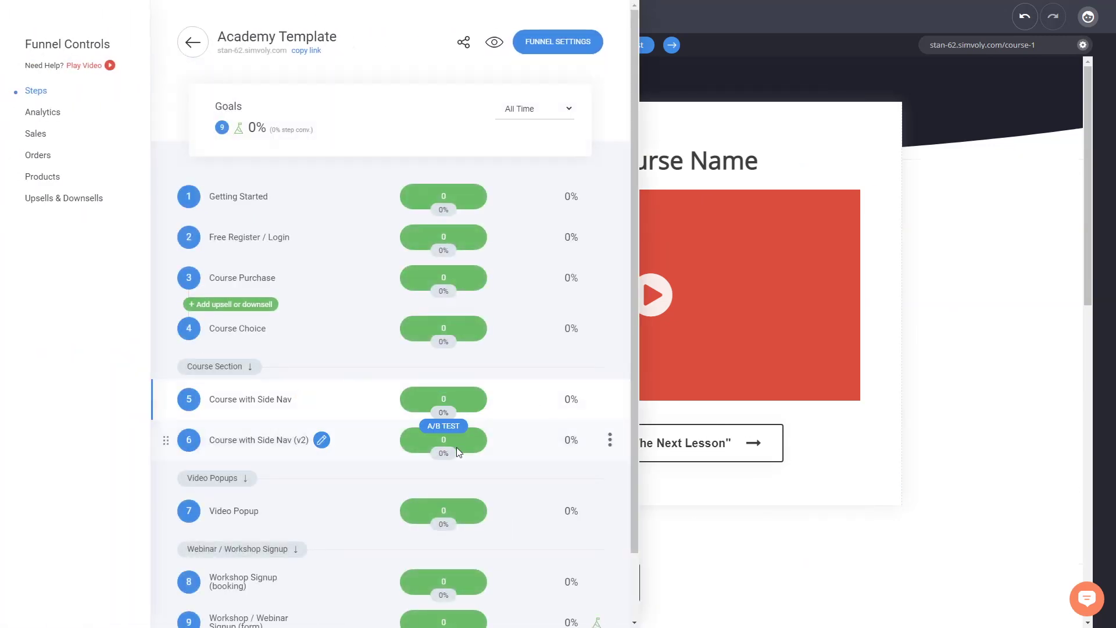
{"action": "left_click", "coordinate": [936, 363]}
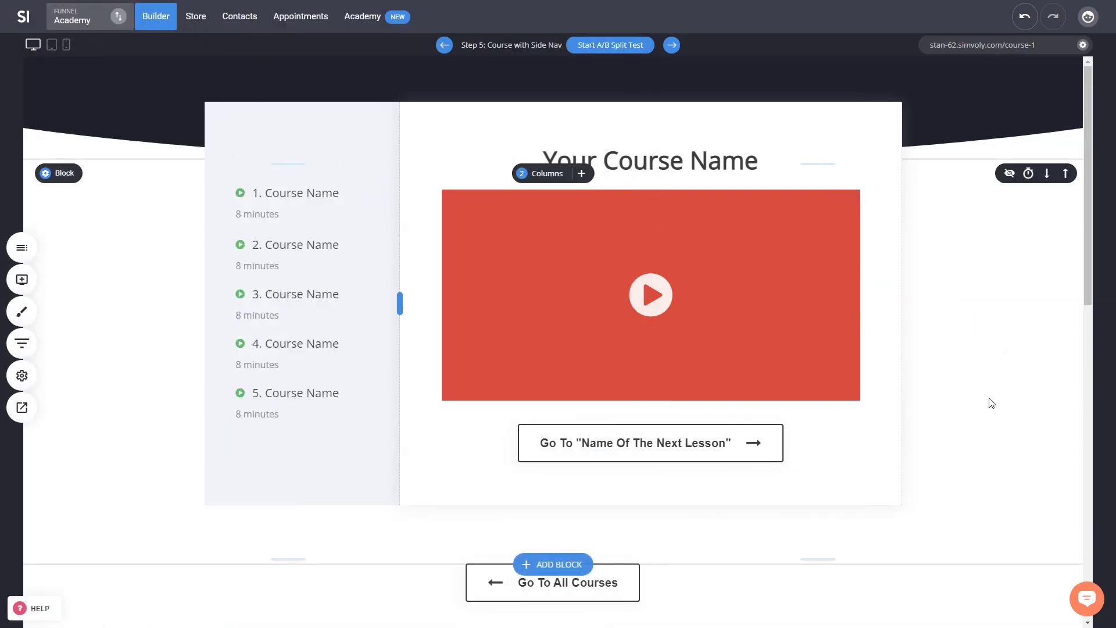
- Examine the Course with Side Nav page from the lesson navigation and video to the Useful Videos cards
{"action": "scroll", "coordinate": [991, 403], "scroll_direction": "down", "scroll_amount": 3}
{"action": "scroll", "coordinate": [930, 349], "scroll_direction": "up", "scroll_amount": 3}
{"action": "scroll", "coordinate": [959, 429], "scroll_direction": "down", "scroll_amount": 5}
{"action": "scroll", "coordinate": [959, 411], "scroll_direction": "up", "scroll_amount": 5}
{"action": "scroll", "coordinate": [953, 399], "scroll_direction": "down", "scroll_amount": 2}
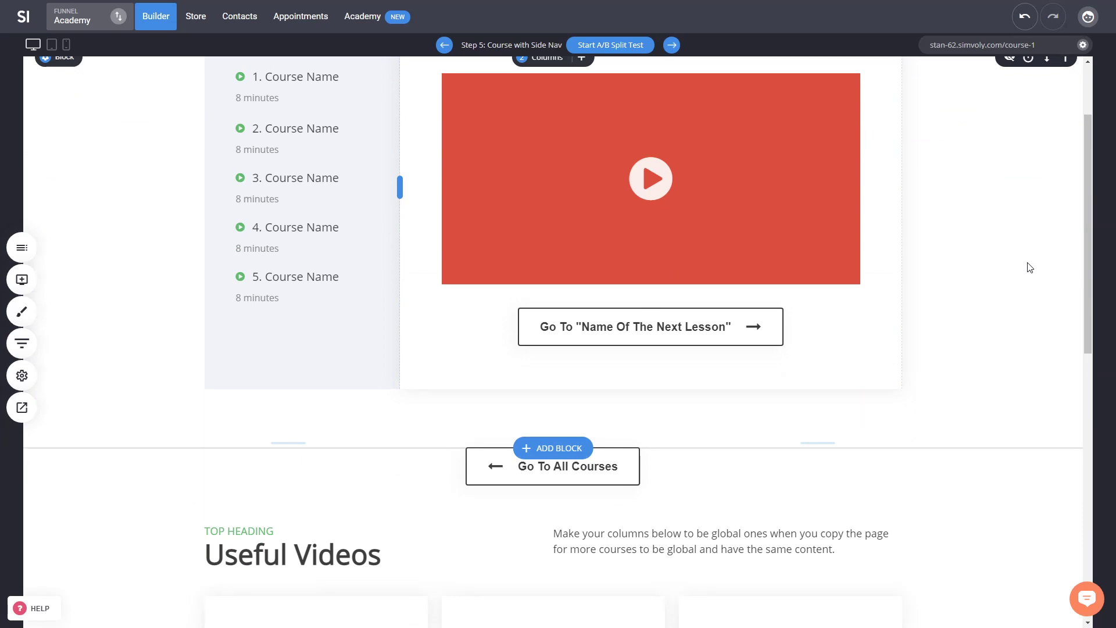
{"action": "scroll", "coordinate": [940, 322], "scroll_direction": "down", "scroll_amount": 4}
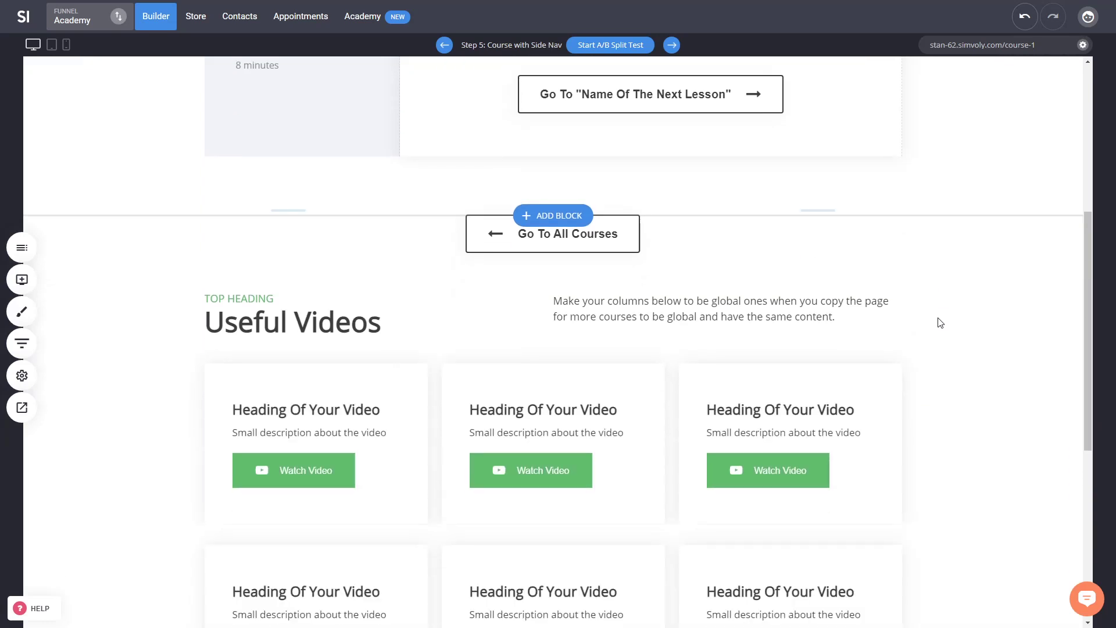
{"action": "scroll", "coordinate": [940, 322], "scroll_direction": "up", "scroll_amount": 6}
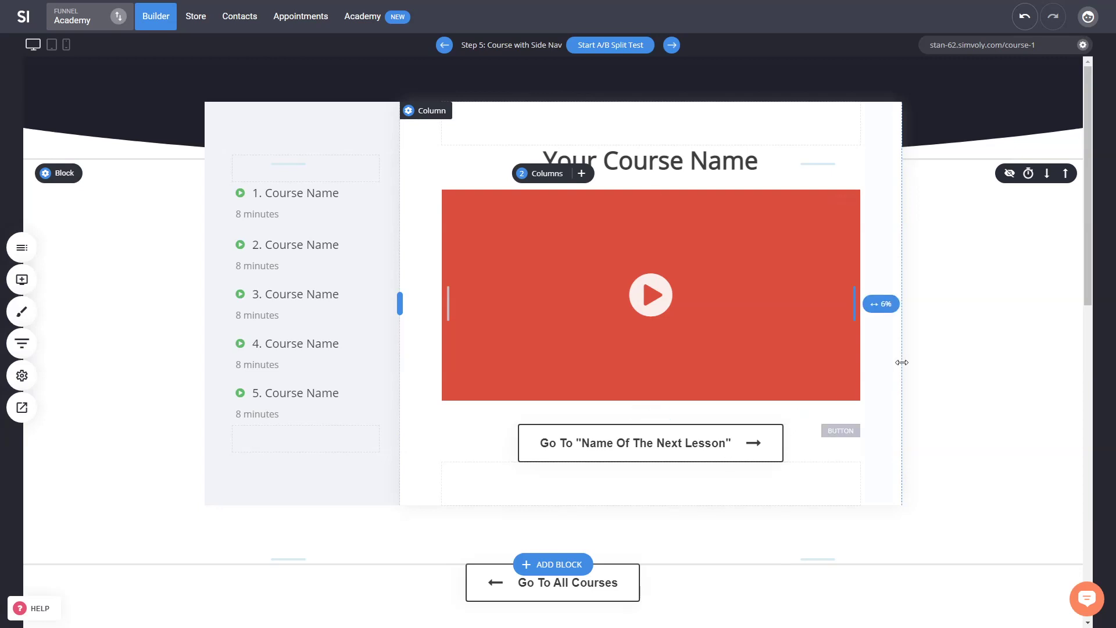
- View the link settings of the Go To All Courses button and close them without changes
{"action": "scroll", "coordinate": [916, 373], "scroll_direction": "down", "scroll_amount": 3}
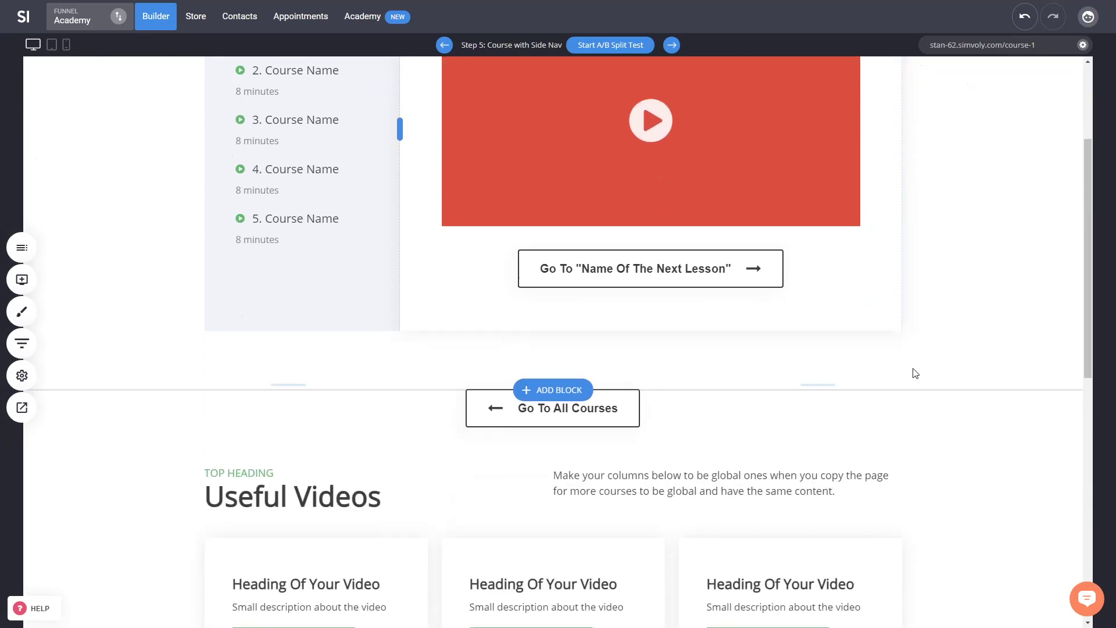
{"action": "left_click", "coordinate": [620, 415]}
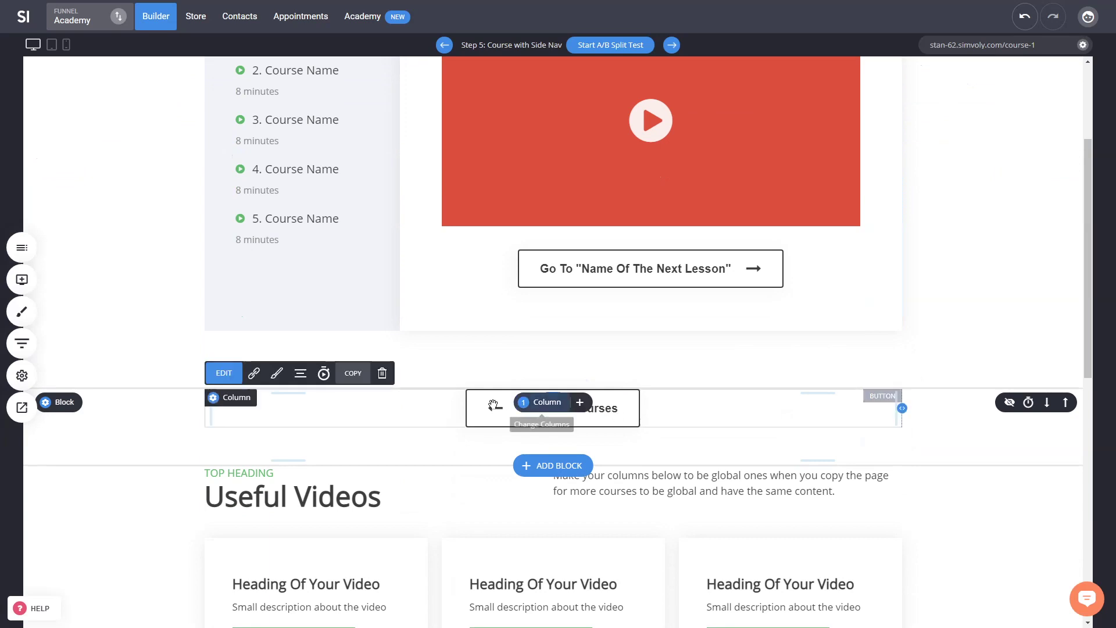
{"action": "left_click", "coordinate": [255, 373]}
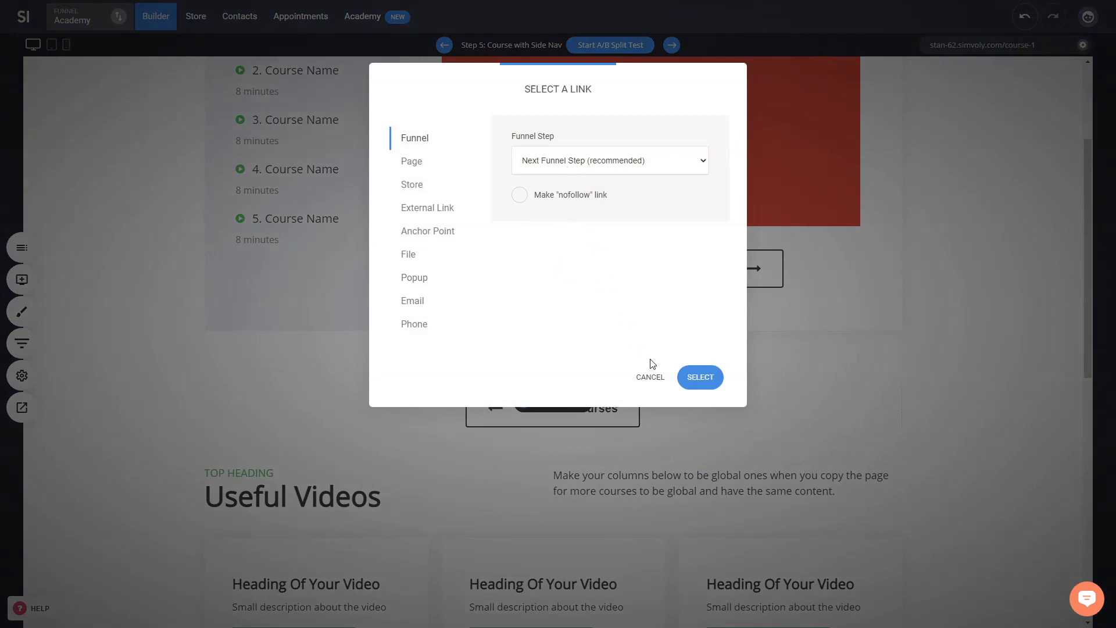
{"action": "left_click", "coordinate": [651, 376]}
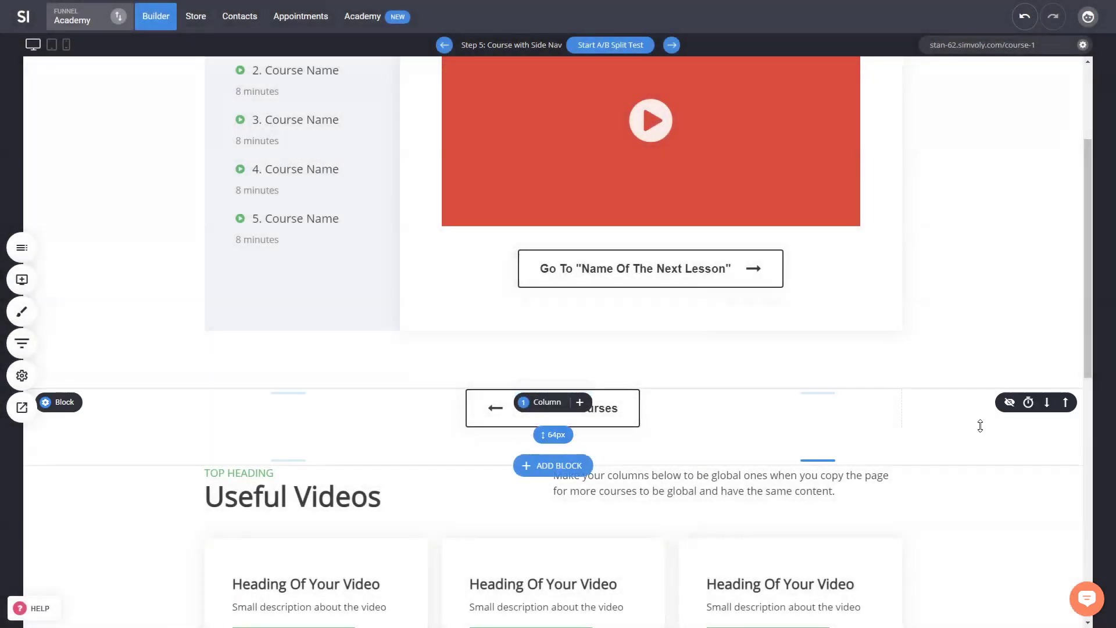
- Look through the Useful Videos card blocks down to the page's final call to action
{"action": "scroll", "coordinate": [986, 511], "scroll_direction": "down", "scroll_amount": 4}
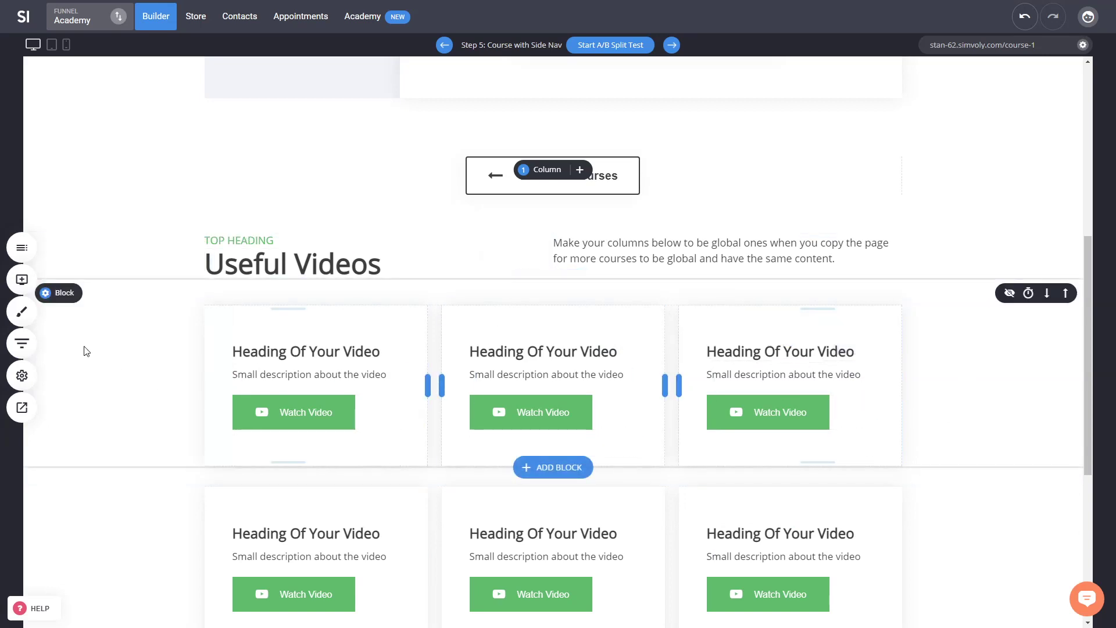
{"action": "mouse_move", "coordinate": [58, 293]}
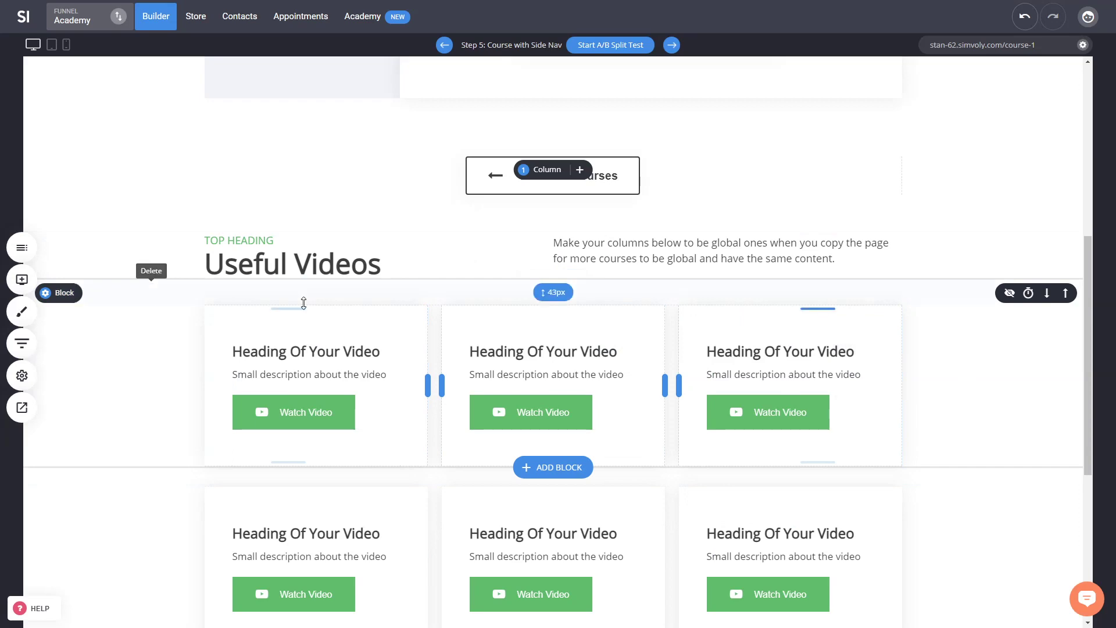
{"action": "scroll", "coordinate": [895, 401], "scroll_direction": "down", "scroll_amount": 5}
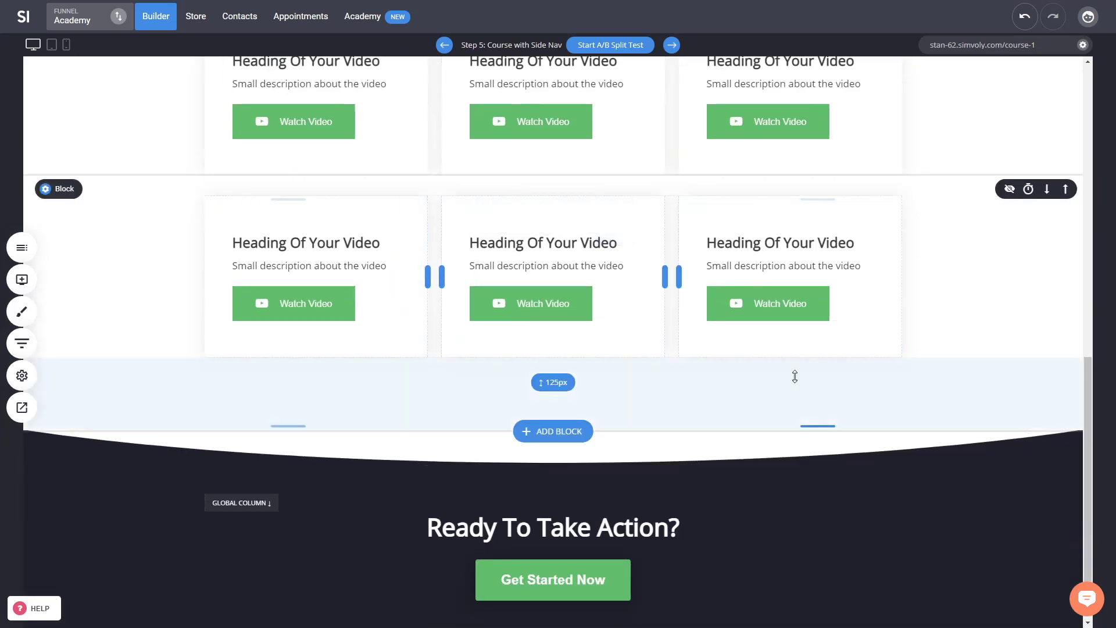
{"action": "scroll", "coordinate": [794, 379], "scroll_direction": "up", "scroll_amount": 3}
{"action": "scroll", "coordinate": [239, 368], "scroll_direction": "up", "scroll_amount": 1}
{"action": "scroll", "coordinate": [240, 367], "scroll_direction": "up", "scroll_amount": 1}
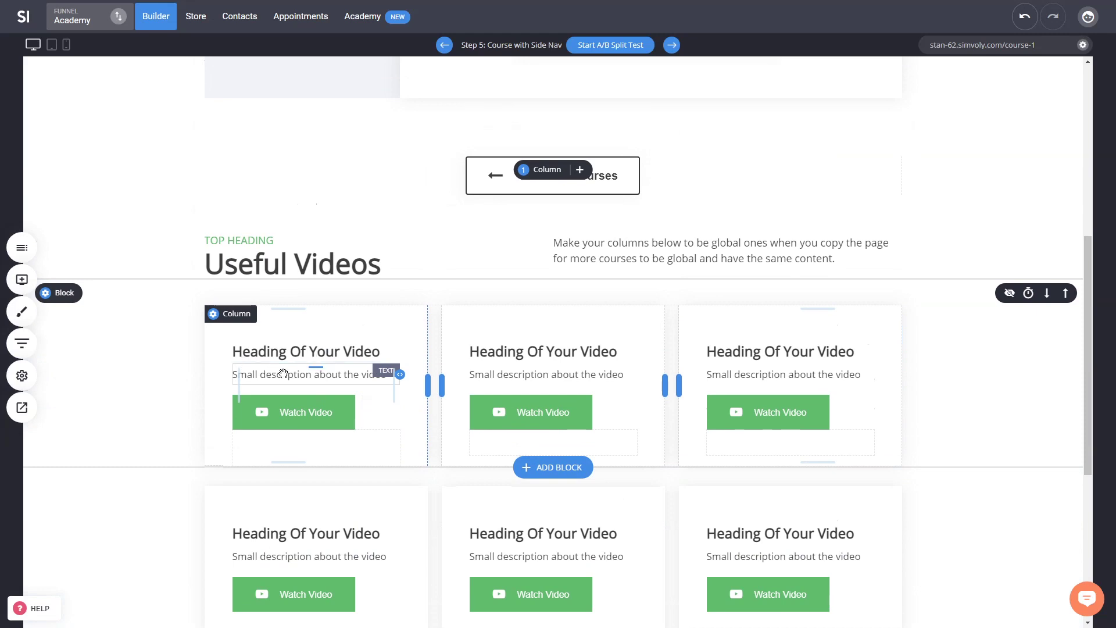
- View the link target of the first Watch Video button in the Useful Videos section, leaving it unchanged
{"action": "left_click", "coordinate": [307, 411]}
{"action": "left_click", "coordinate": [307, 409]}
{"action": "left_click", "coordinate": [1027, 273]}
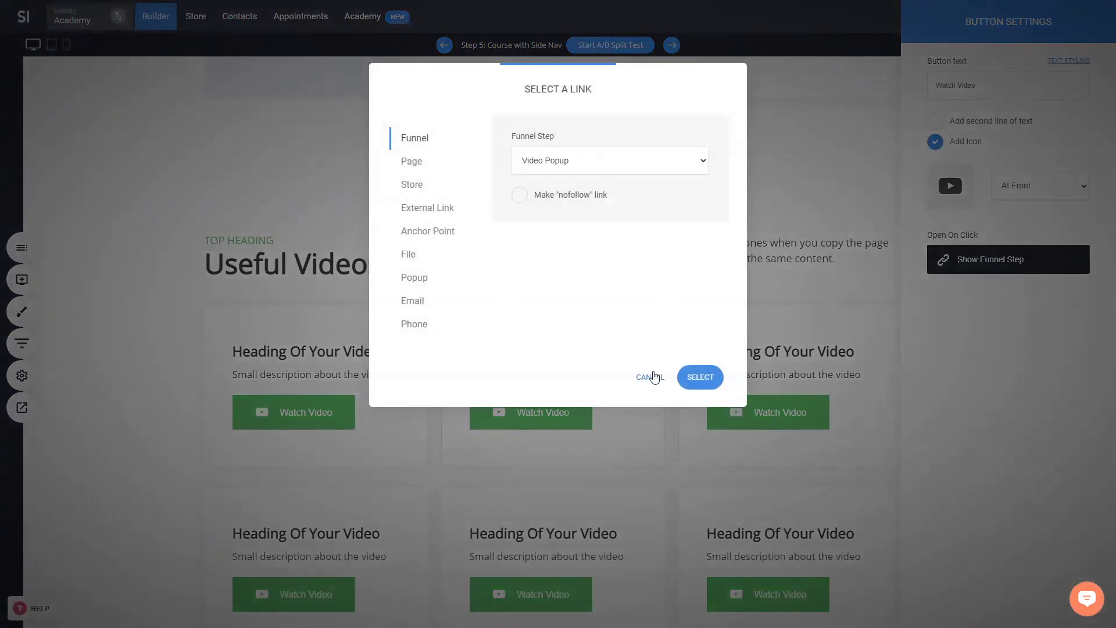
{"action": "left_click", "coordinate": [651, 377]}
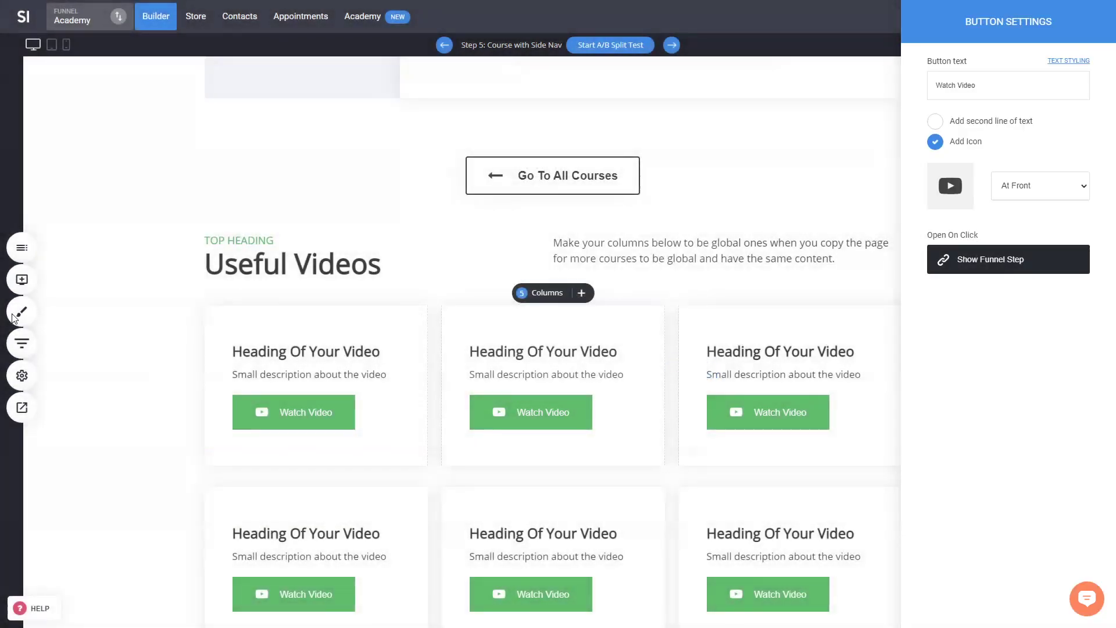
- Open the Video Popup step from the funnel steps, inspect its video element, and close the popup
{"action": "left_click", "coordinate": [21, 344]}
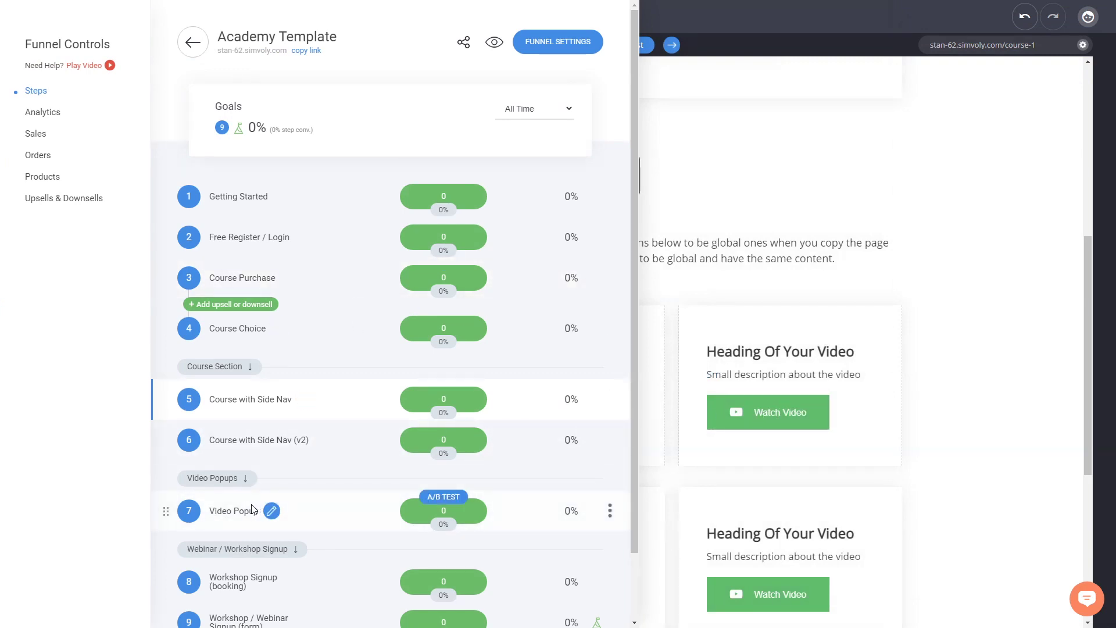
{"action": "left_click", "coordinate": [242, 516]}
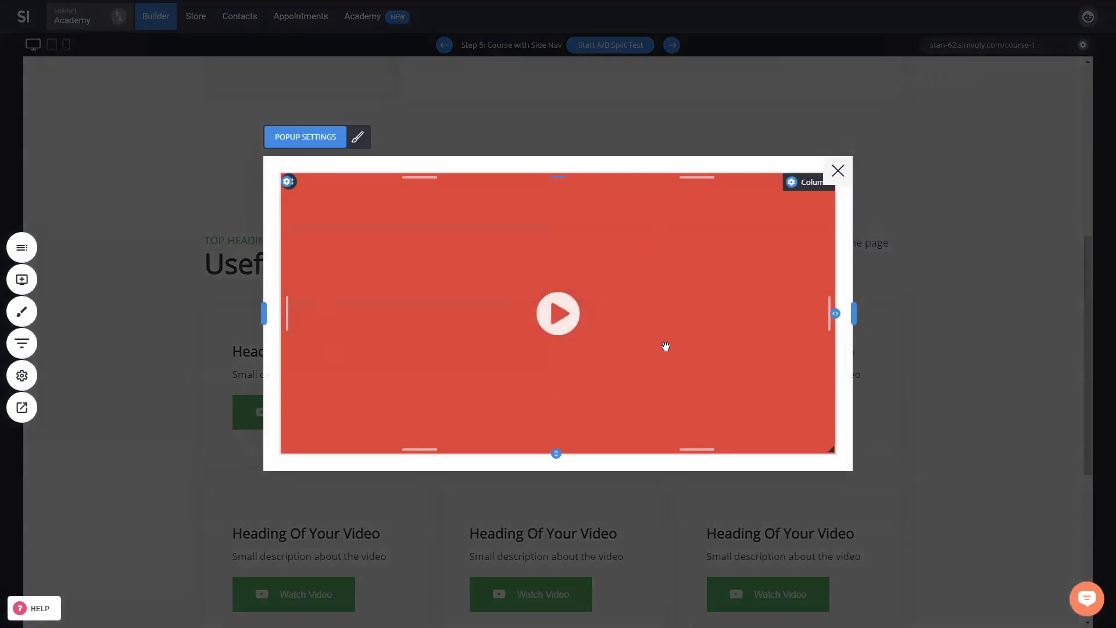
{"action": "left_click", "coordinate": [666, 347]}
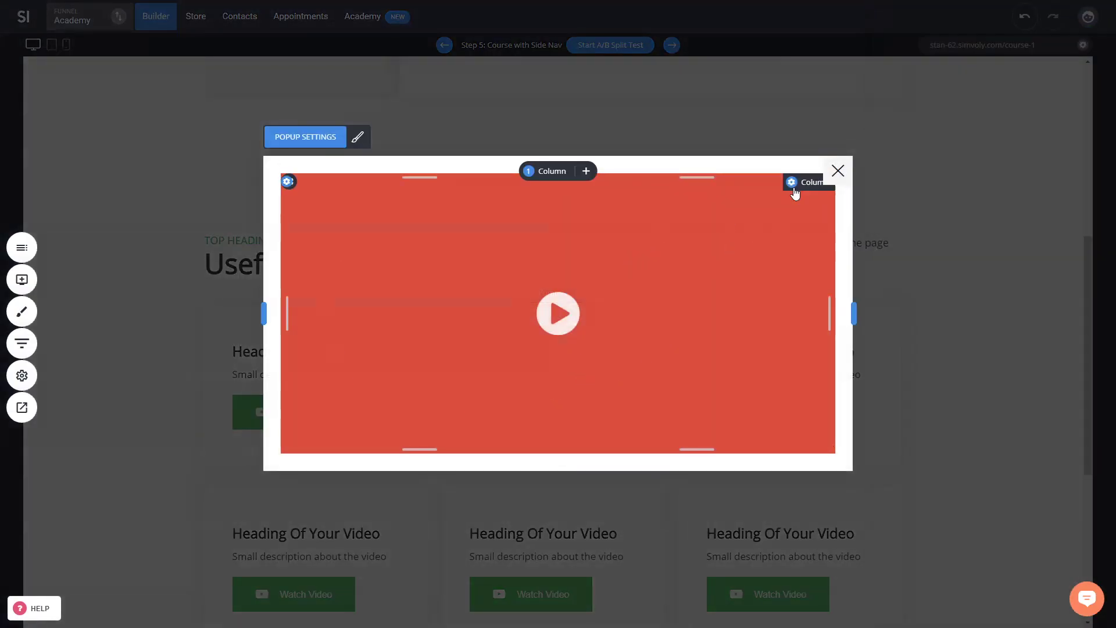
{"action": "left_click", "coordinate": [838, 170]}
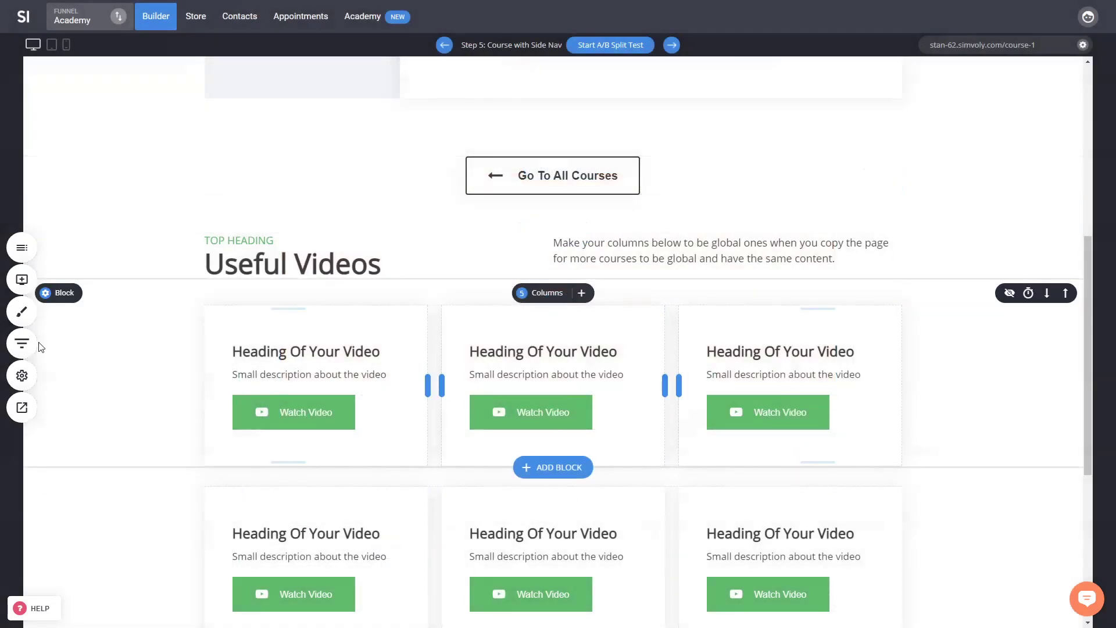
- Review the full funnel step list and view the link target of the third Watch Video button without changing it
{"action": "left_click", "coordinate": [22, 343]}
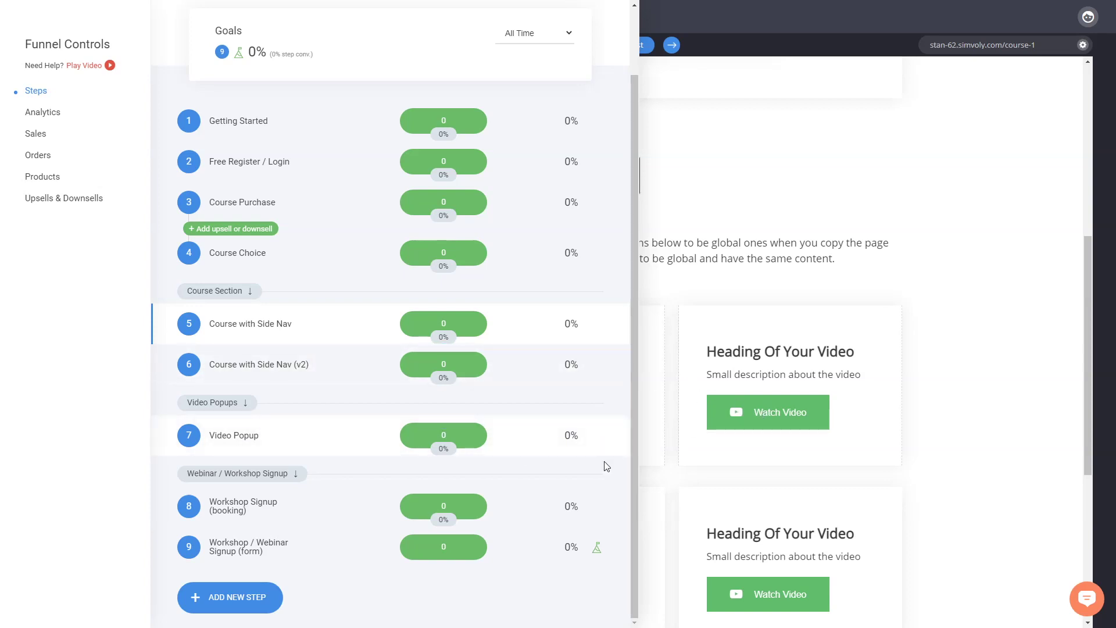
{"action": "left_click", "coordinate": [771, 411]}
{"action": "left_click", "coordinate": [774, 411]}
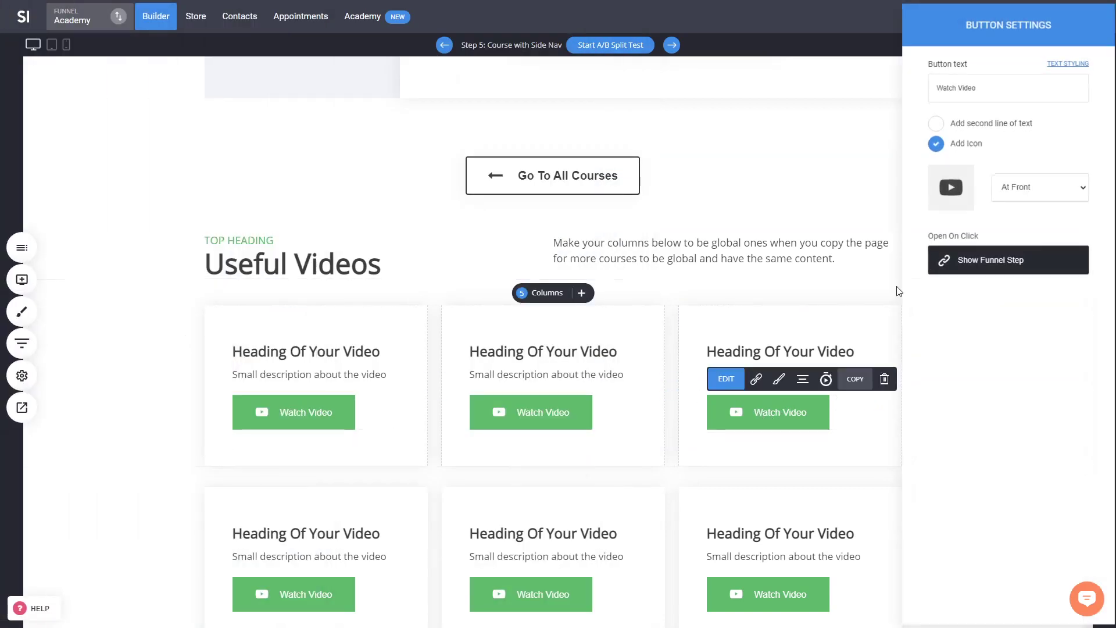
{"action": "left_click", "coordinate": [973, 258]}
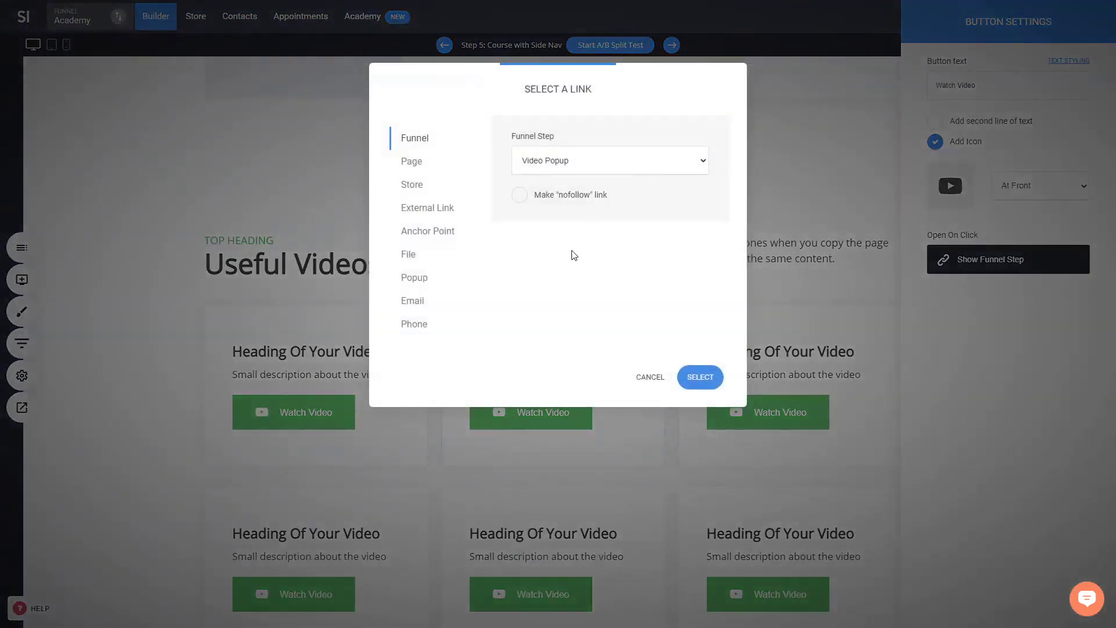
{"action": "left_click", "coordinate": [650, 377]}
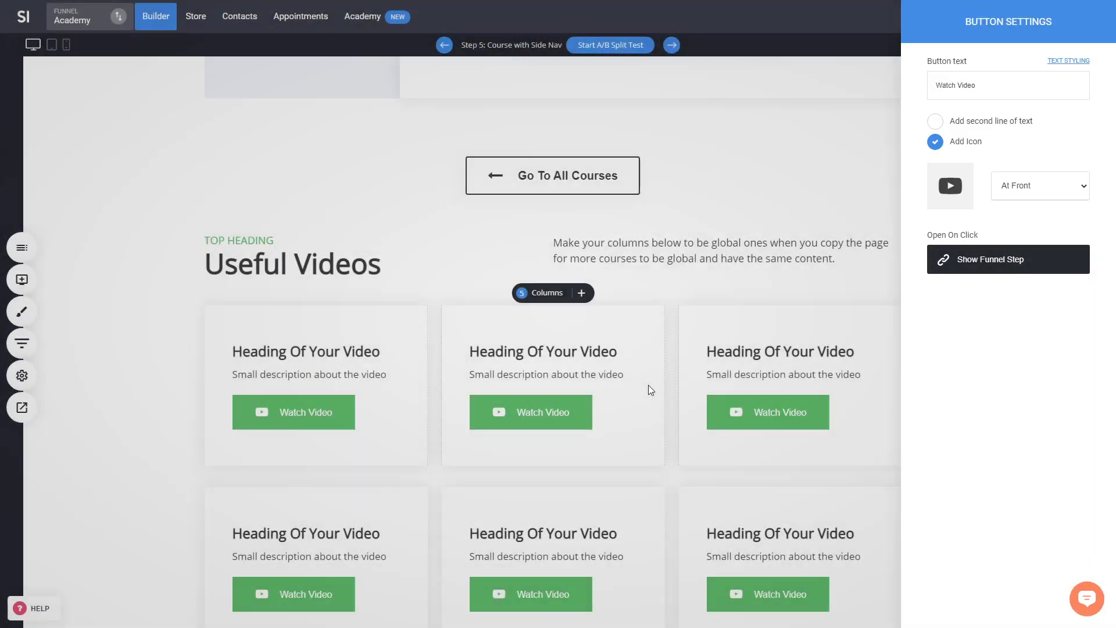
- Review the rest of the Course with Side Nav page to its call to action and return to the lesson video
{"action": "scroll", "coordinate": [725, 388], "scroll_direction": "down", "scroll_amount": 5}
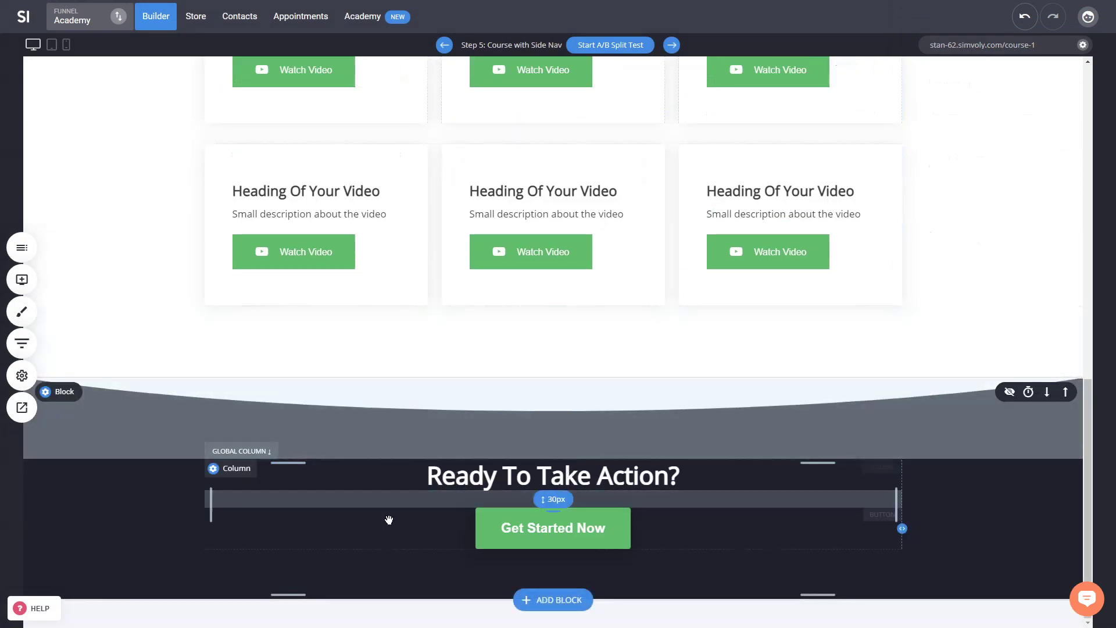
{"action": "scroll", "coordinate": [697, 523], "scroll_direction": "up", "scroll_amount": 6}
{"action": "scroll", "coordinate": [698, 522], "scroll_direction": "up", "scroll_amount": 5}
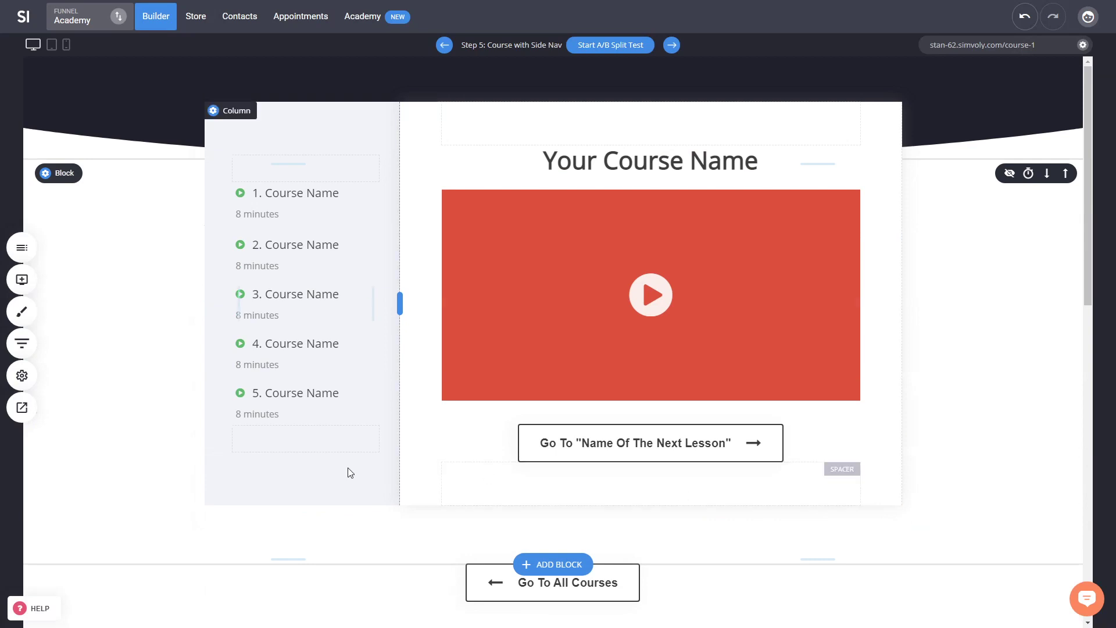
- Open the Course with Side Nav (v2) step, try nesting another item in the Section One submenu, and move it back out
{"action": "left_click", "coordinate": [671, 45]}
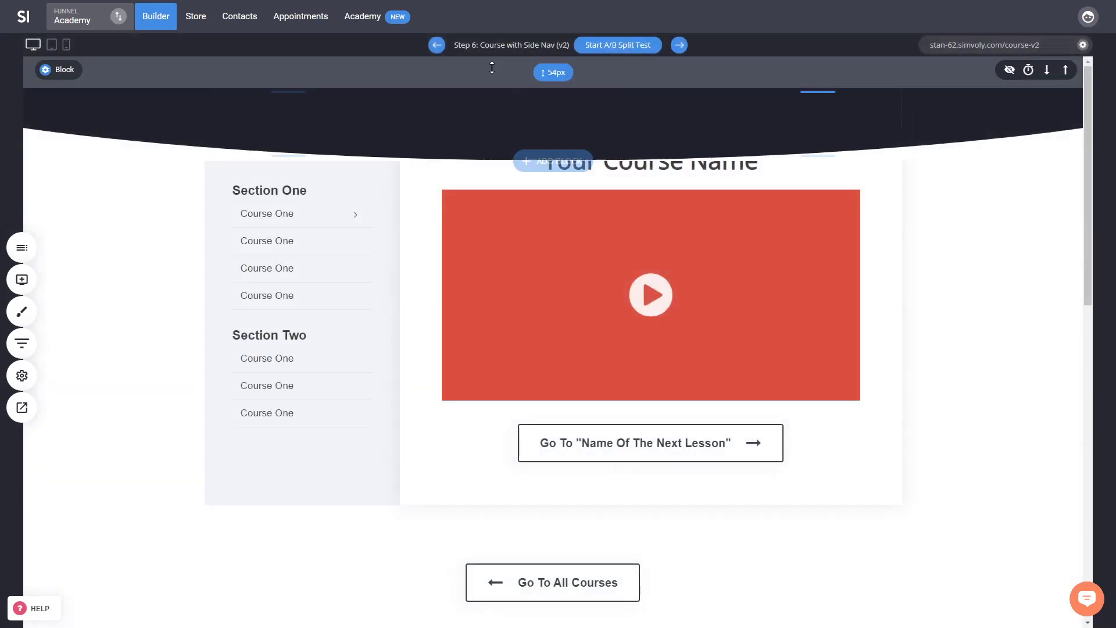
{"action": "left_click", "coordinate": [302, 250]}
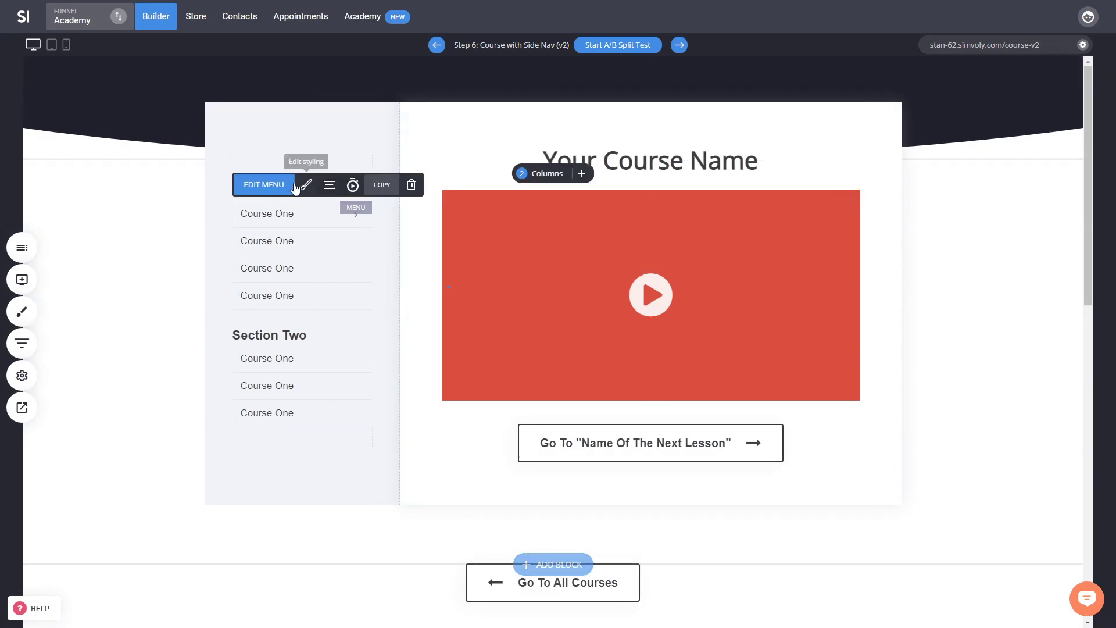
{"action": "left_click", "coordinate": [263, 184]}
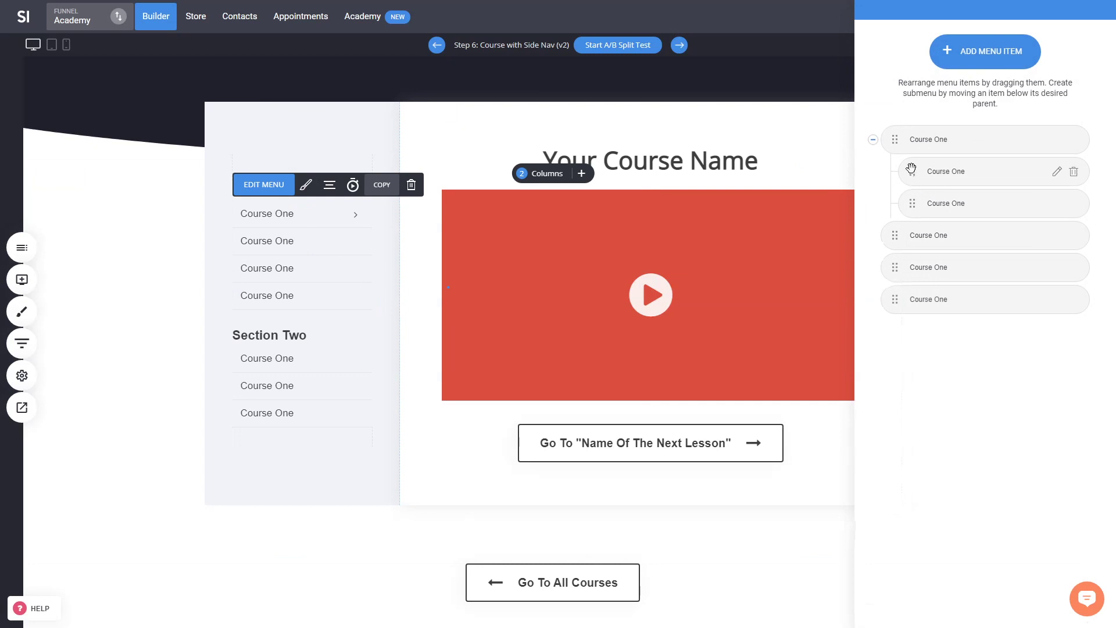
{"action": "left_click_drag", "start_coordinate": [914, 174], "coordinate": [924, 233]}
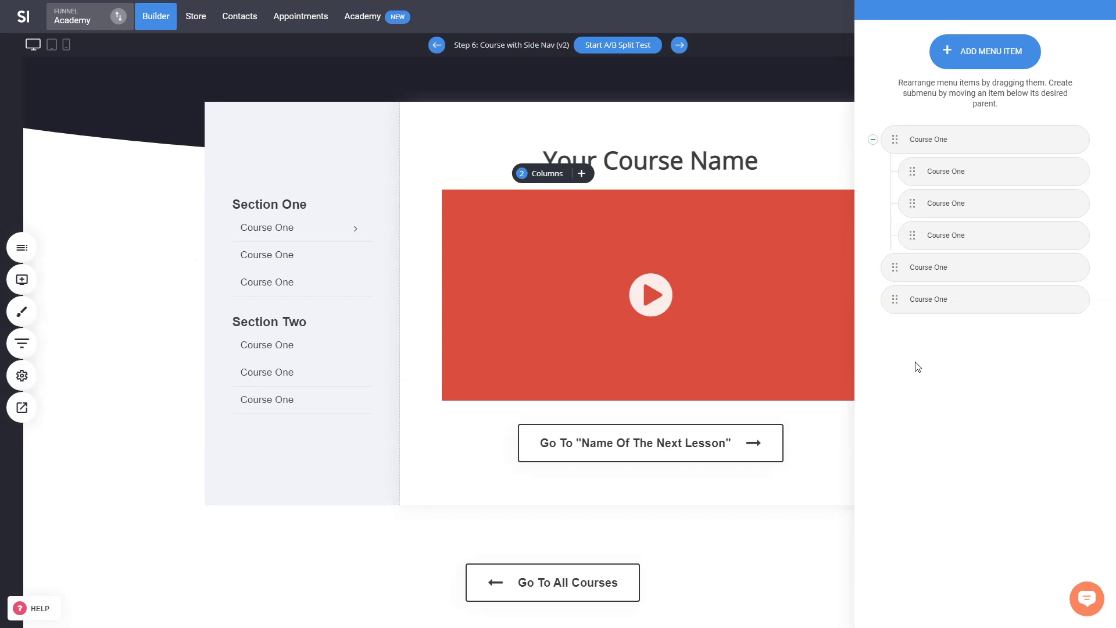
{"action": "left_click_drag", "start_coordinate": [915, 232], "coordinate": [898, 235]}
{"action": "left_click", "coordinate": [375, 265]}
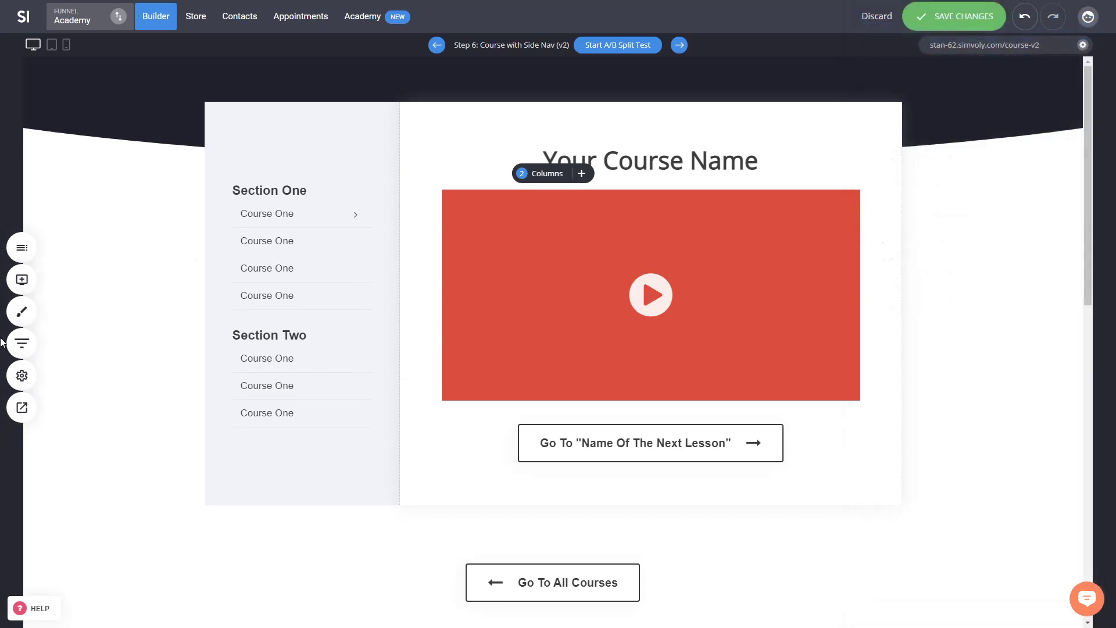
- Check the funnel step list, return to the Course with Side Nav step discarding the menu changes, and inspect its lesson list
{"action": "left_click", "coordinate": [22, 343]}
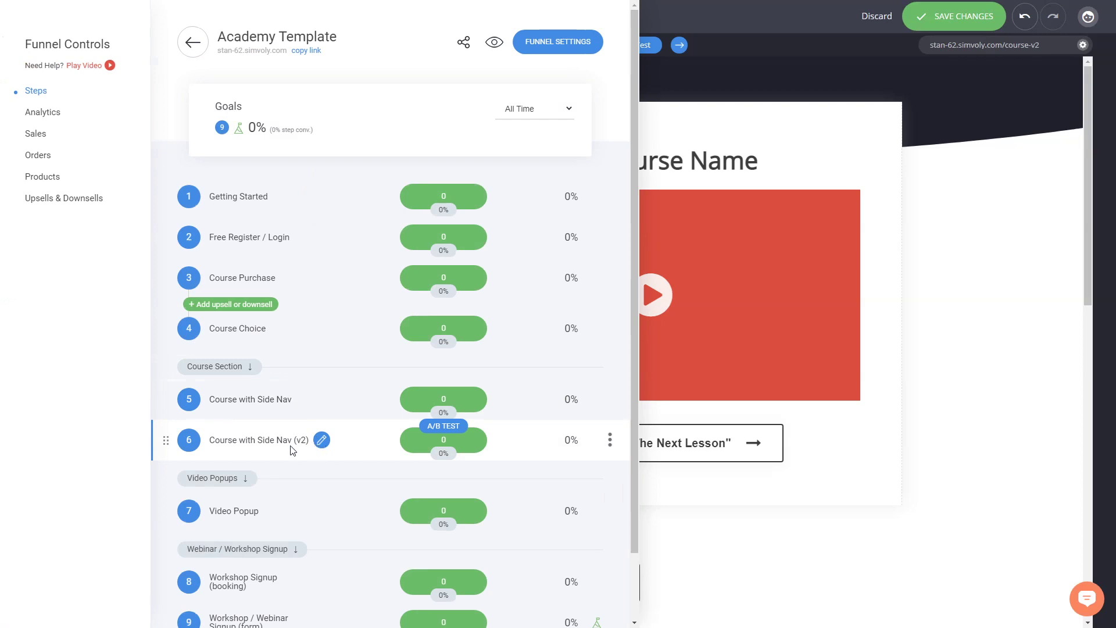
{"action": "left_click", "coordinate": [821, 357]}
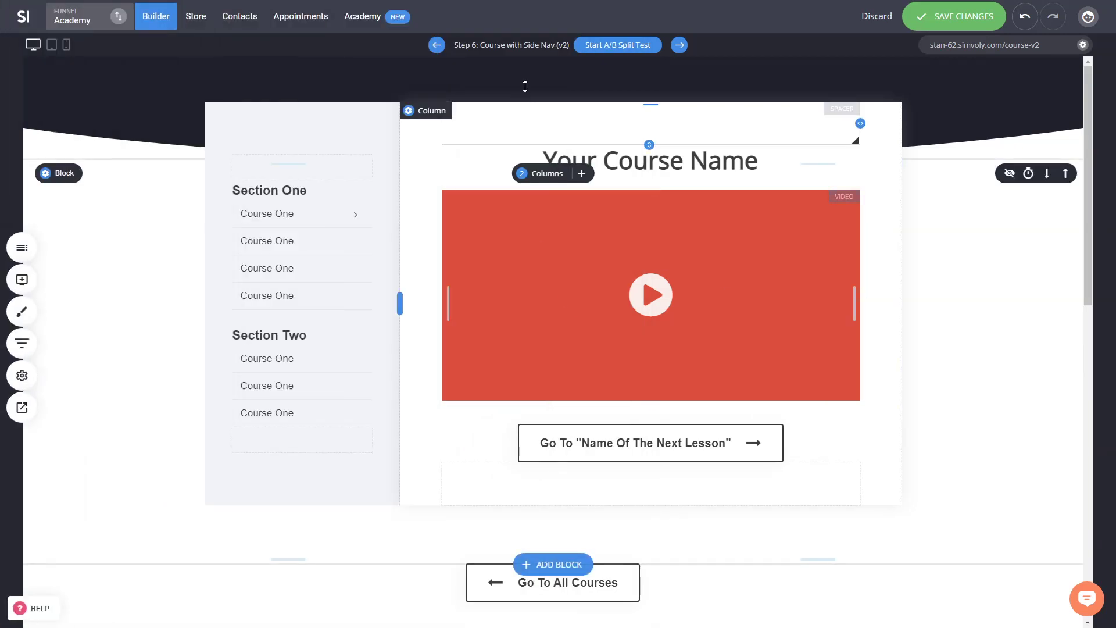
{"action": "left_click", "coordinate": [437, 45]}
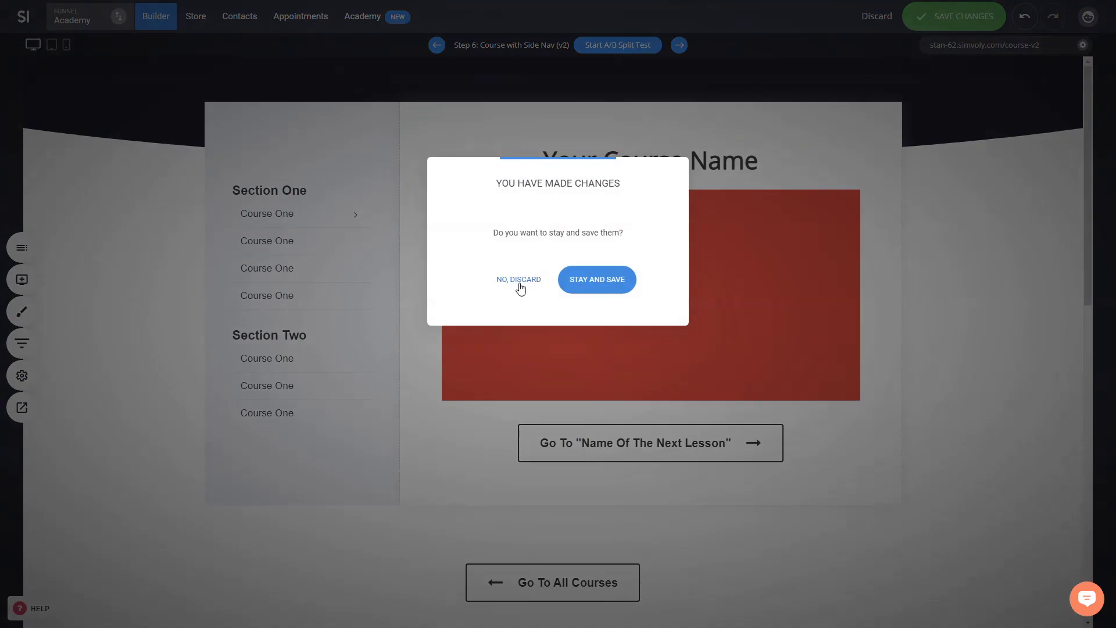
{"action": "left_click", "coordinate": [516, 278]}
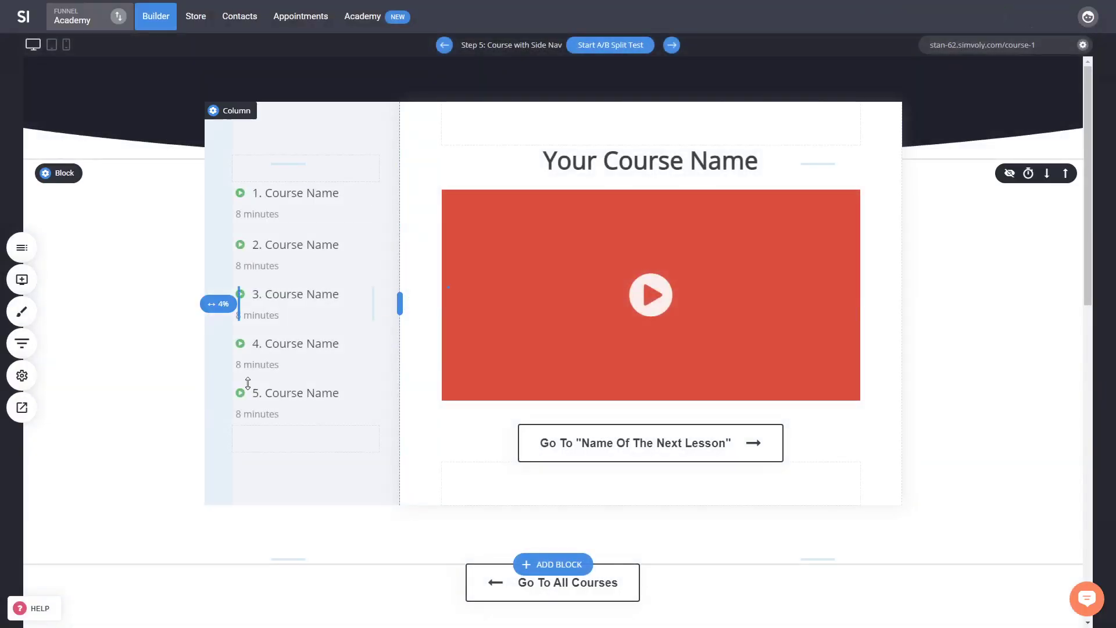
{"action": "left_click", "coordinate": [319, 257]}
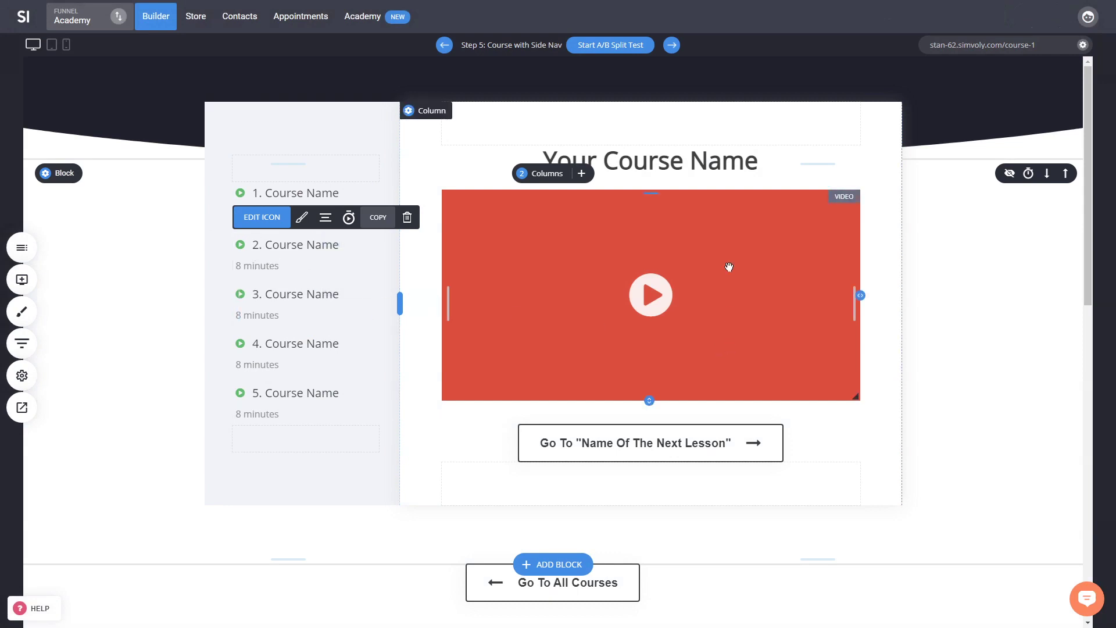
- In the Course with Side Nav (v2) step, save the side navigation column's current content as a global column with a name beginning "Side"
{"action": "left_click", "coordinate": [673, 45]}
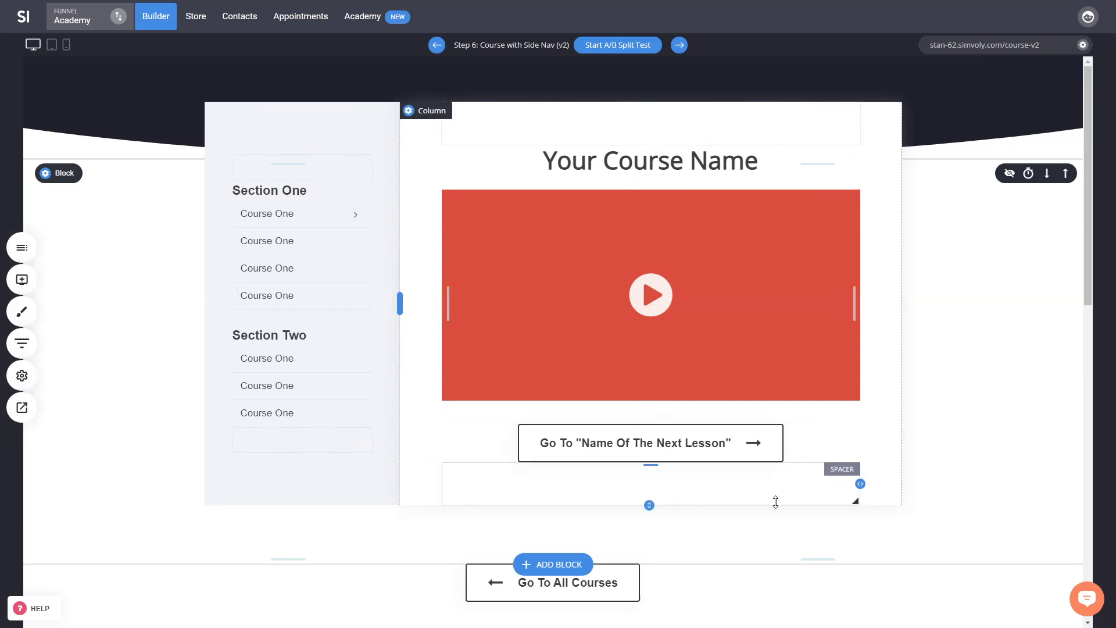
{"action": "left_click_drag", "start_coordinate": [1087, 209], "coordinate": [1072, 184]}
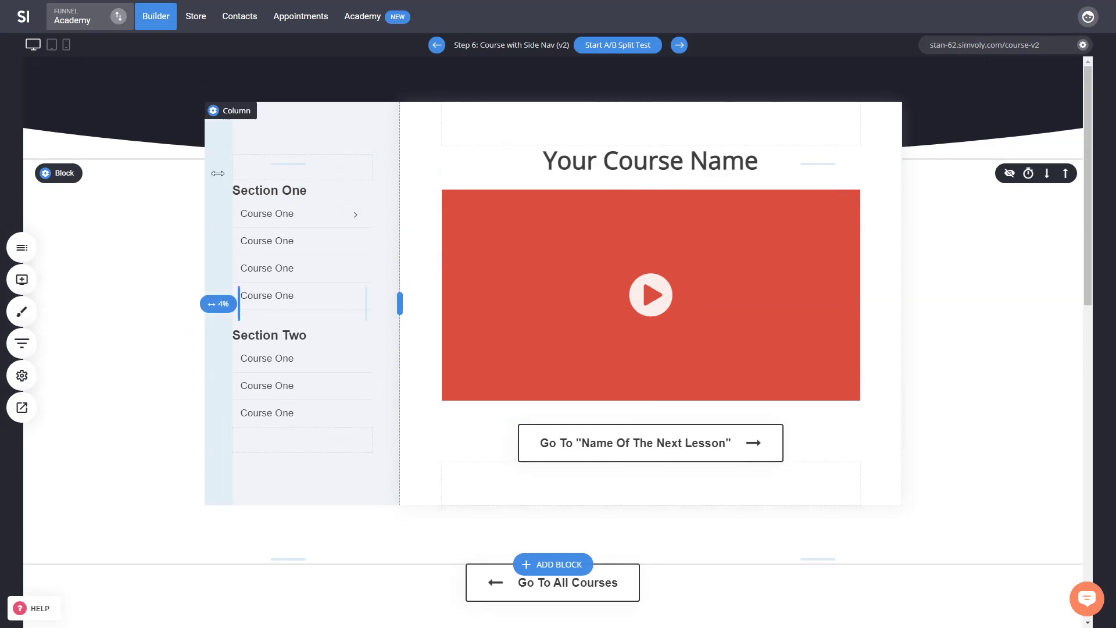
{"action": "left_click", "coordinate": [231, 112]}
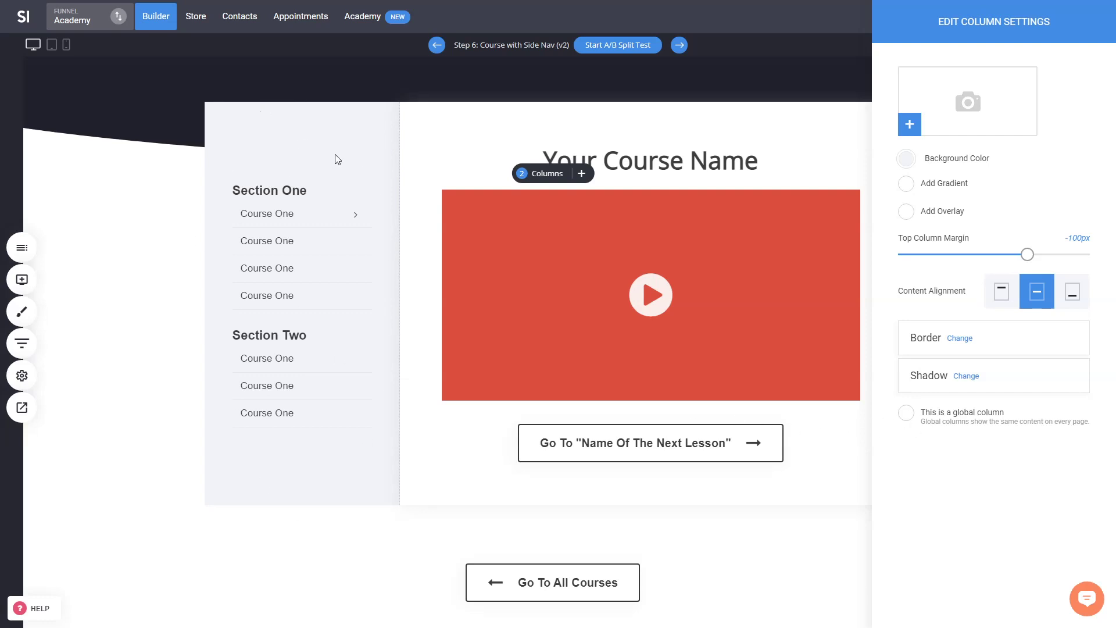
{"action": "left_click", "coordinate": [958, 423]}
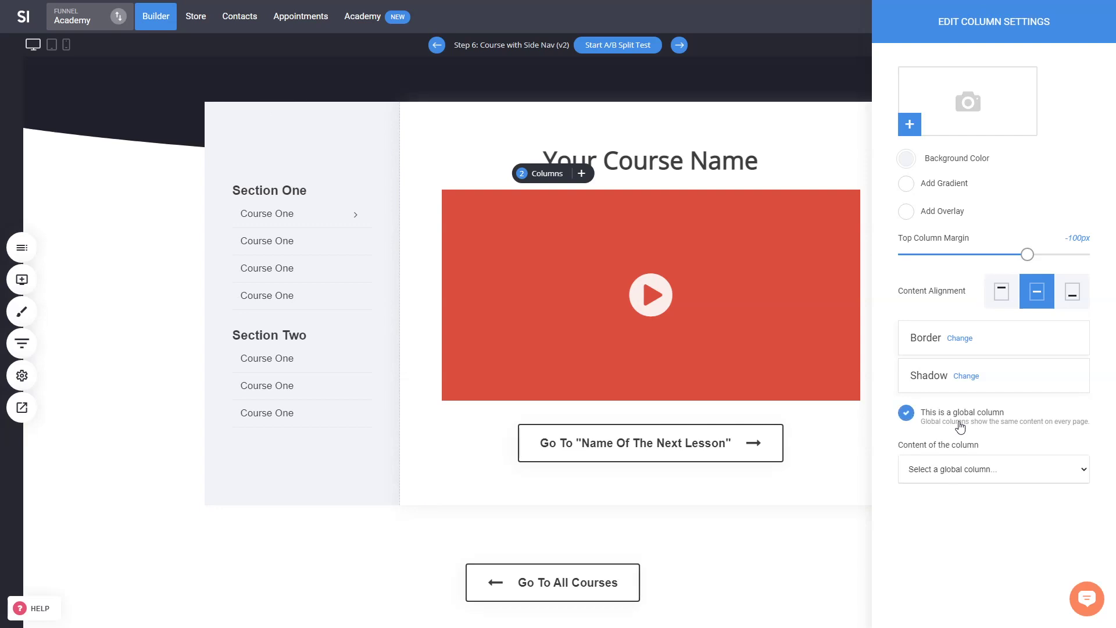
{"action": "left_click", "coordinate": [955, 495]}
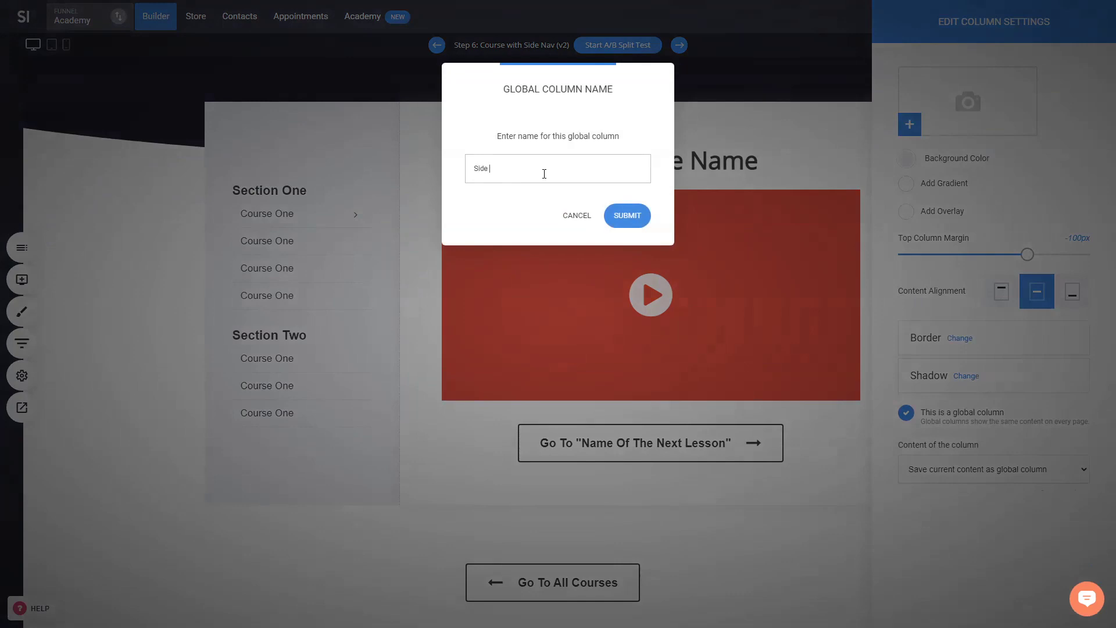
{"action": "left_click", "coordinate": [628, 215]}
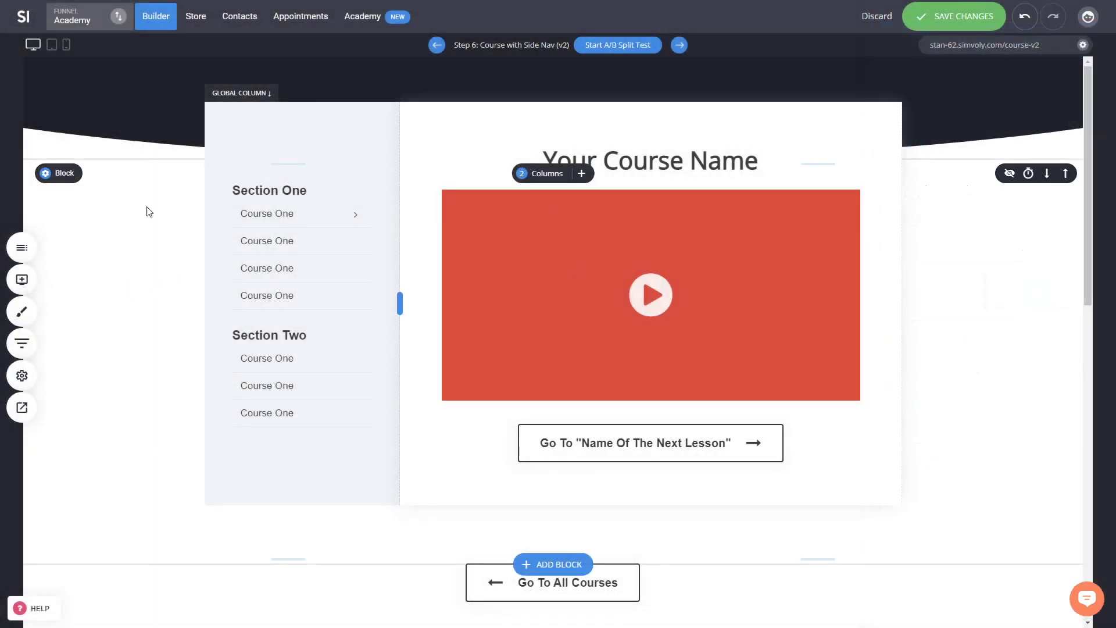
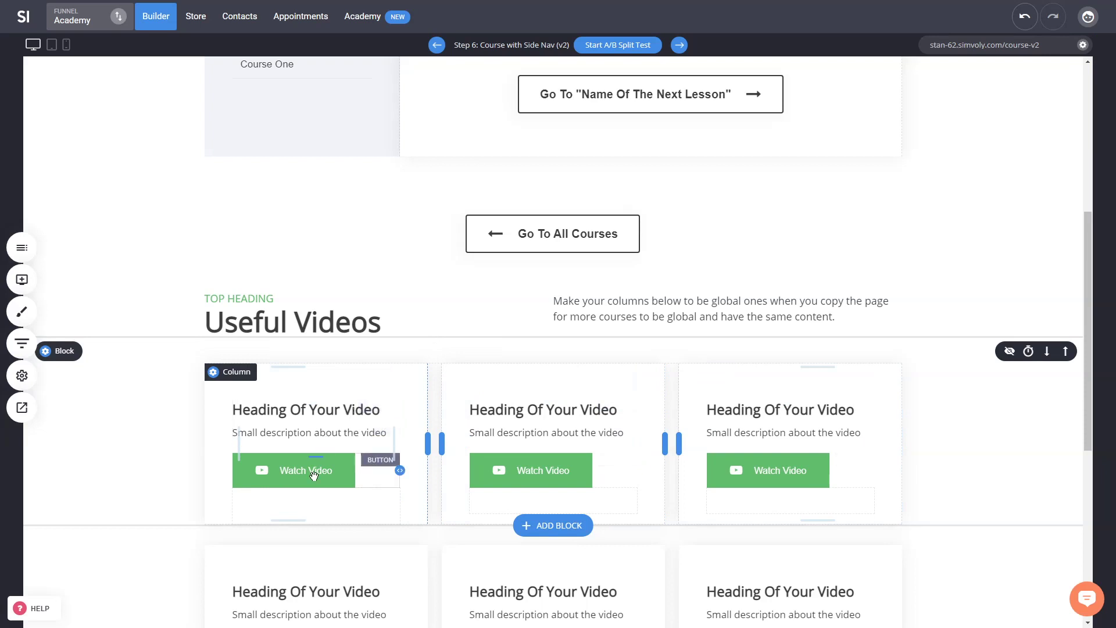
- Save the first Useful Videos column's current content as a global column named "Box 1"
{"action": "left_click", "coordinate": [335, 411]}
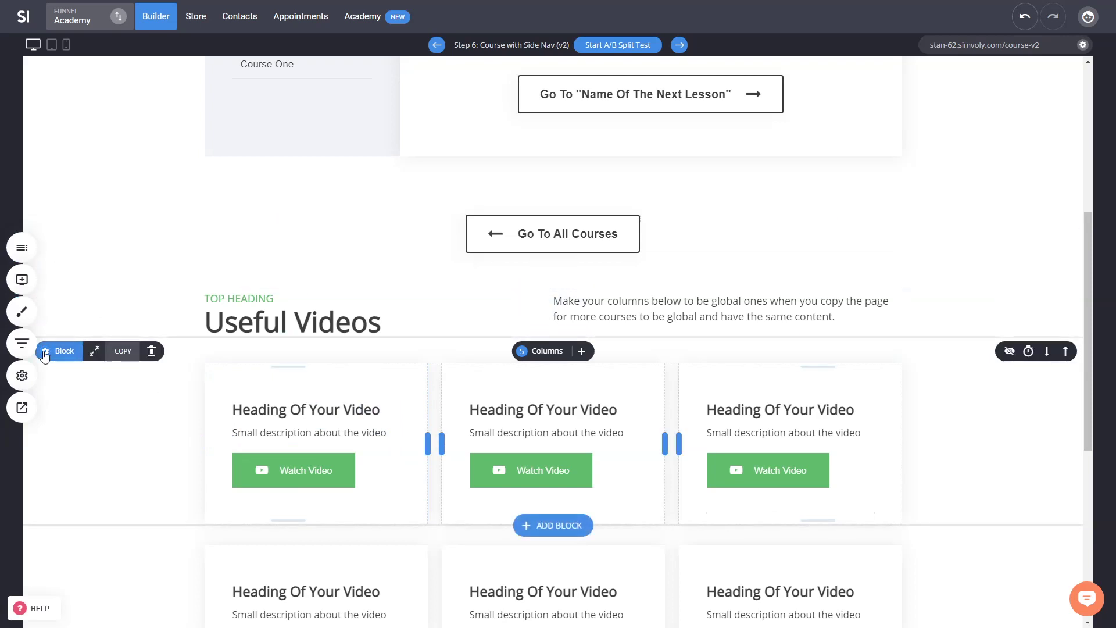
{"action": "left_click", "coordinate": [237, 371]}
{"action": "left_click", "coordinate": [905, 413]}
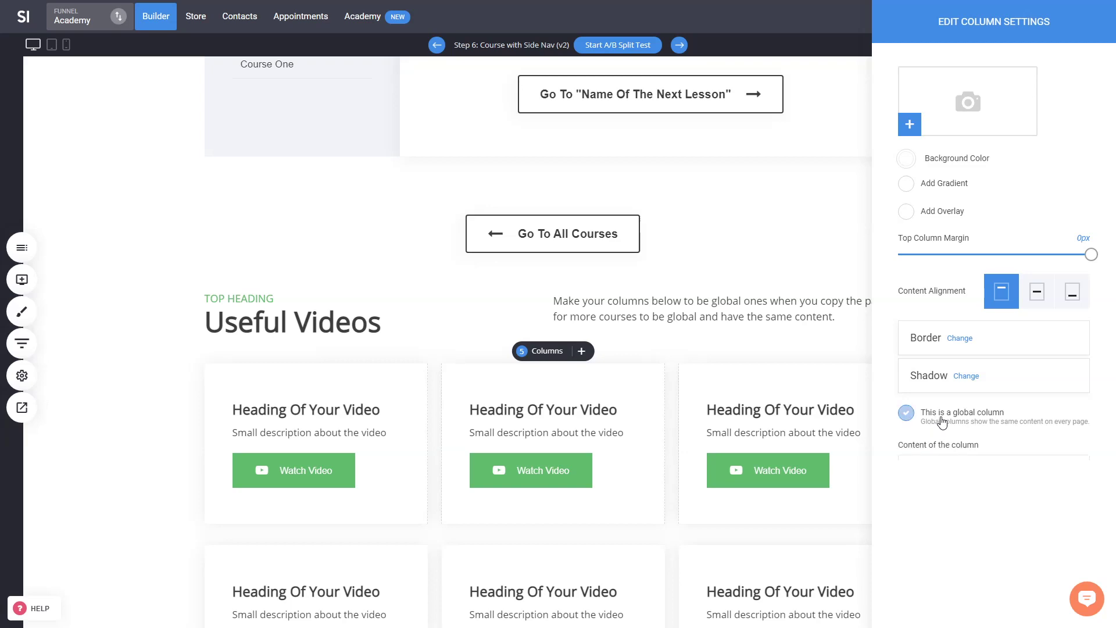
{"action": "left_click", "coordinate": [951, 498]}
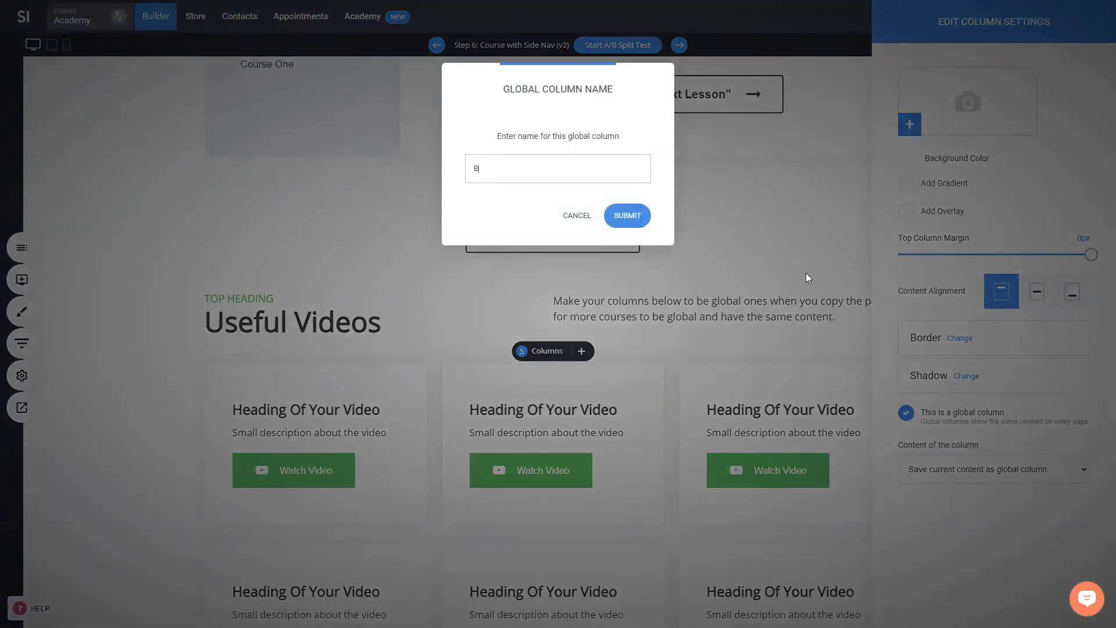
{"action": "type", "text": "Box 1"}
{"action": "left_click", "coordinate": [643, 227]}
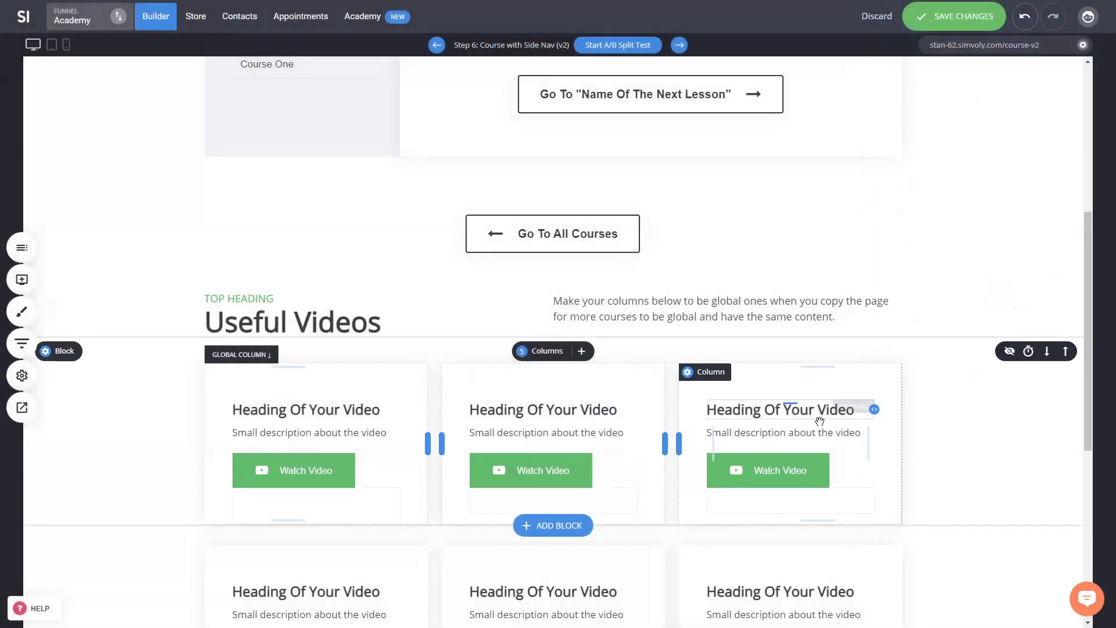
- Look over the remaining video boxes and save the changes to the Course with Side Nav (v2) page
{"action": "scroll", "coordinate": [756, 407], "scroll_direction": "down", "scroll_amount": 4}
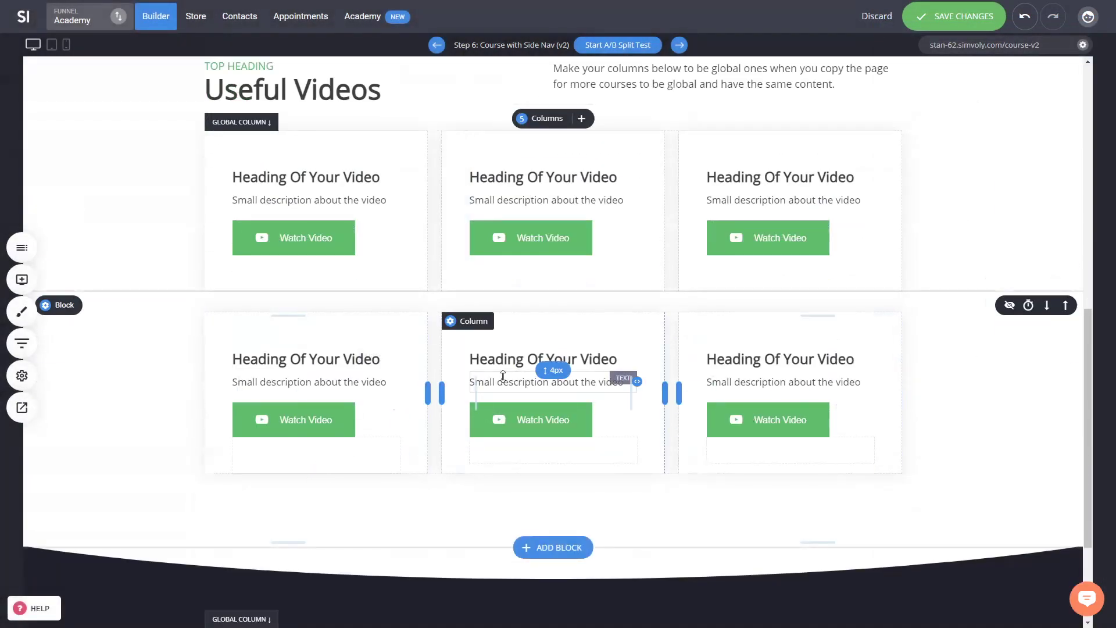
{"action": "scroll", "coordinate": [290, 295], "scroll_direction": "up", "scroll_amount": 8}
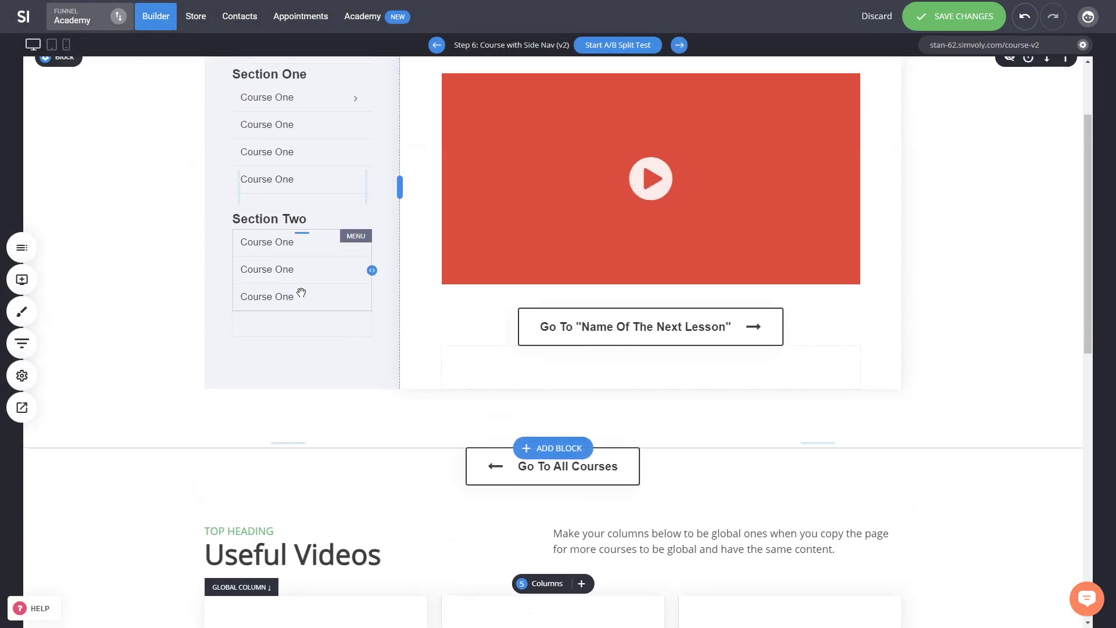
{"action": "scroll", "coordinate": [301, 292], "scroll_direction": "up", "scroll_amount": 2}
{"action": "key", "text": "ctrl+s"}
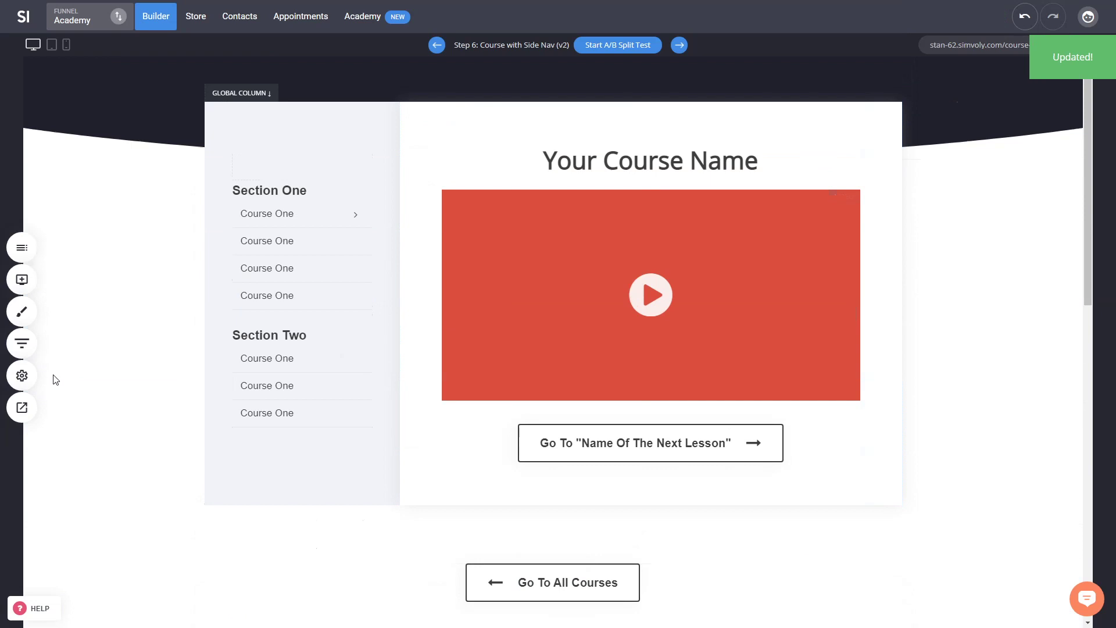
- View the available actions for the Course with Side Nav (v2) step, close them, and look over the page's global columns
{"action": "left_click", "coordinate": [22, 343]}
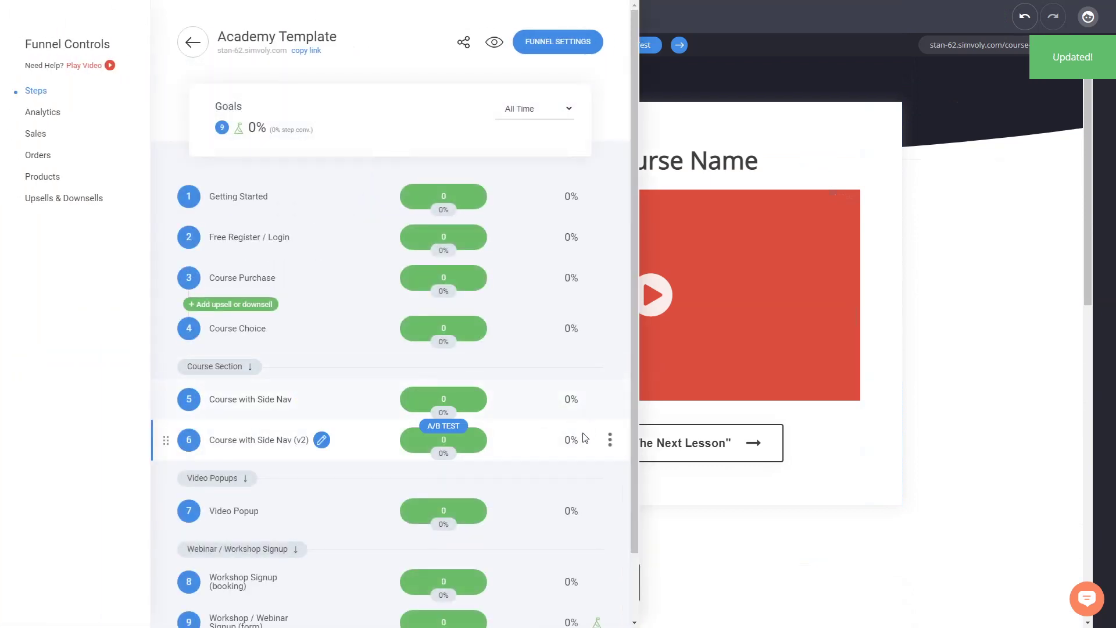
{"action": "left_click", "coordinate": [610, 439]}
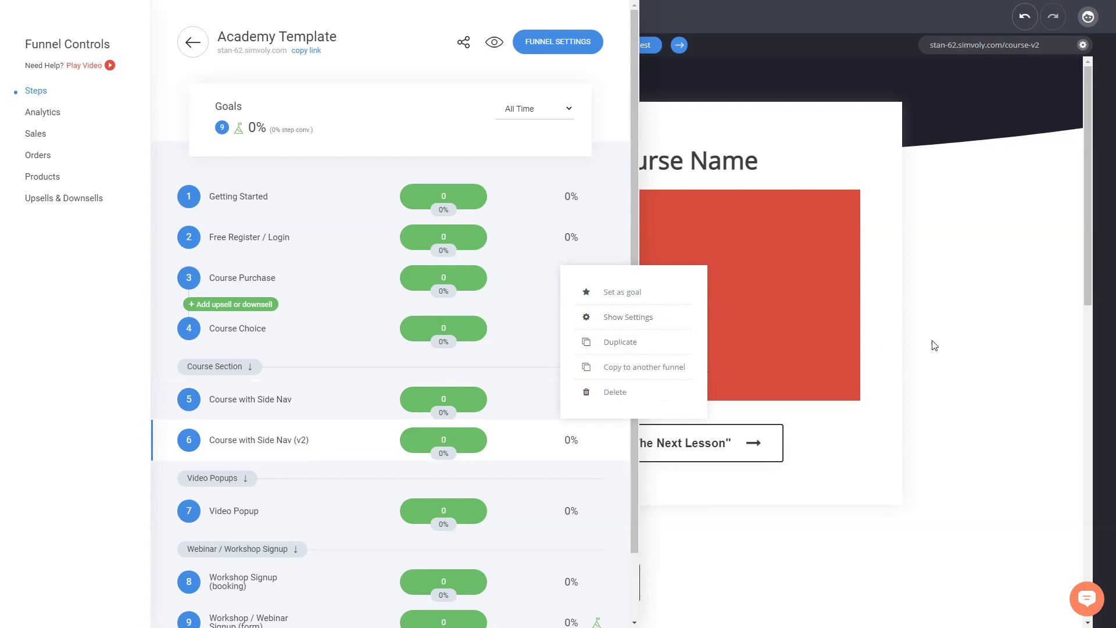
{"action": "left_click", "coordinate": [869, 355]}
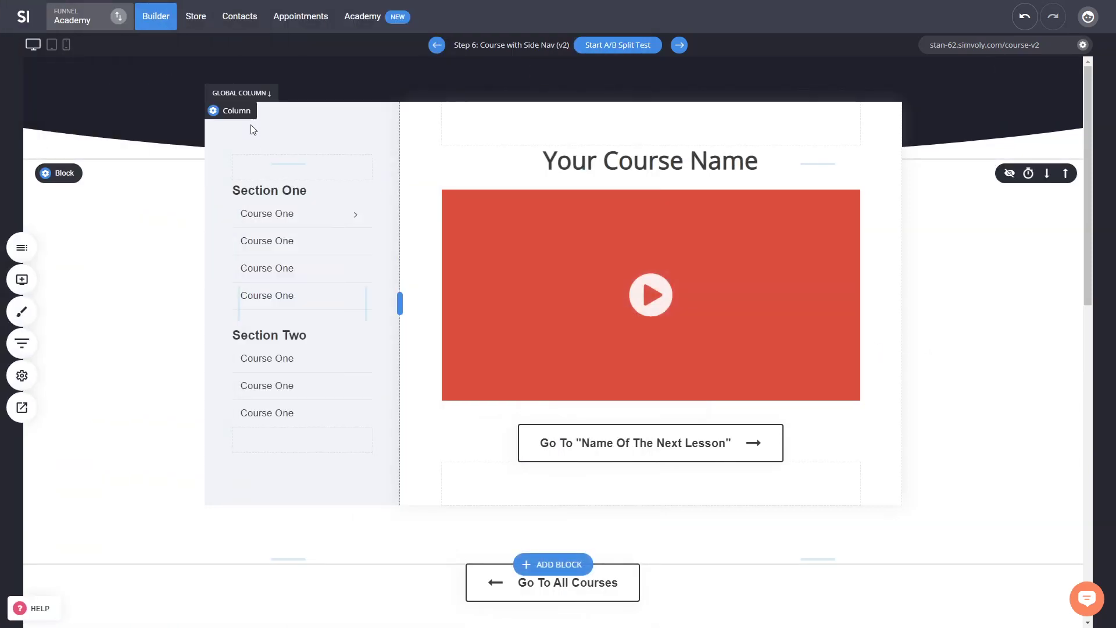
{"action": "scroll", "coordinate": [430, 226], "scroll_direction": "down", "scroll_amount": 5}
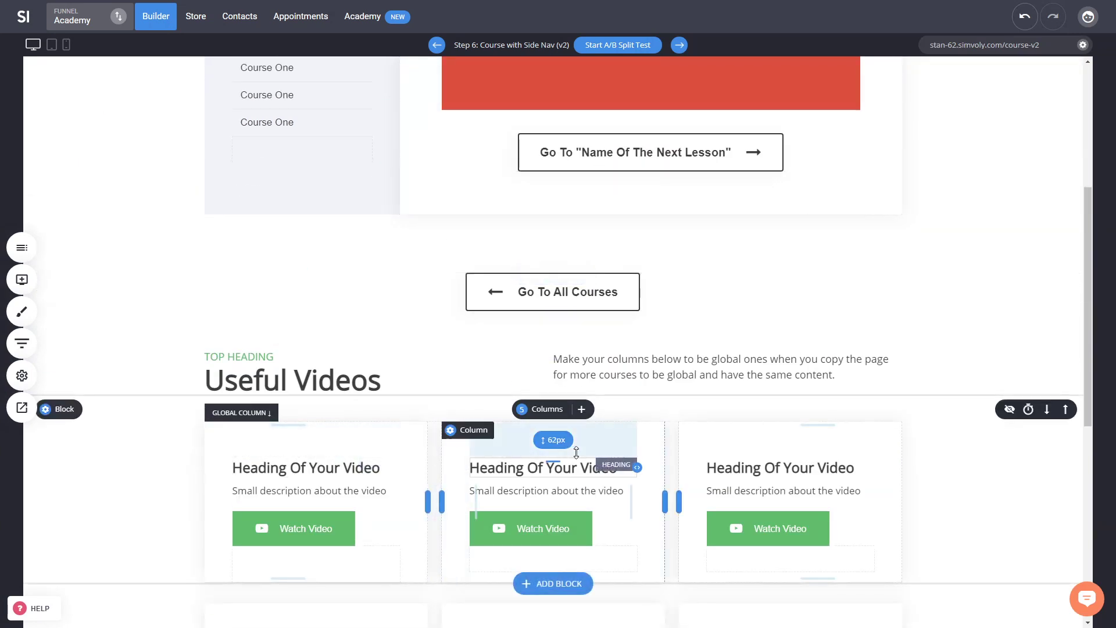
{"action": "scroll", "coordinate": [779, 360], "scroll_direction": "up", "scroll_amount": 5}
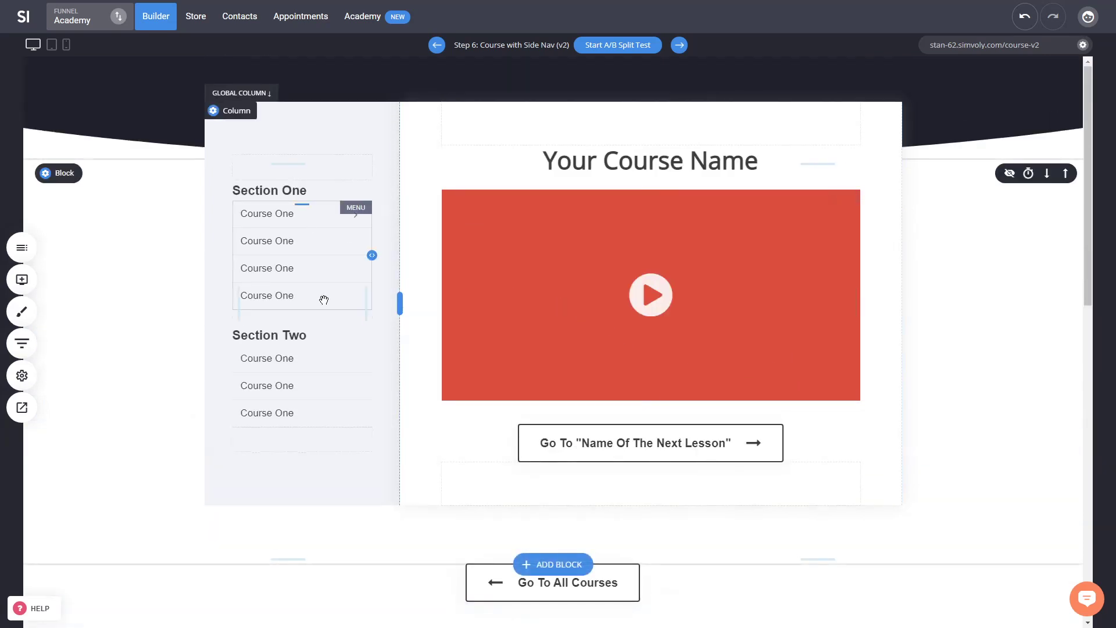
- Duplicate the Video Popup step within the Video Popups section of the funnel
{"action": "left_click", "coordinate": [22, 343]}
{"action": "scroll", "coordinate": [307, 276], "scroll_direction": "down", "scroll_amount": 1}
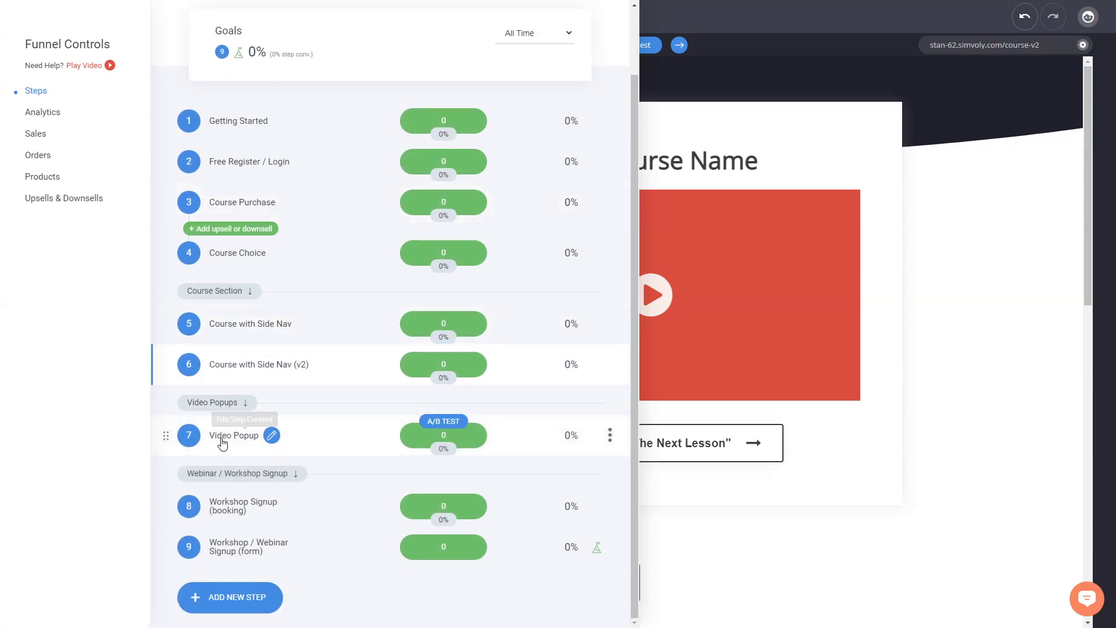
{"action": "left_click", "coordinate": [610, 437]}
{"action": "left_click", "coordinate": [622, 339]}
{"action": "left_click", "coordinate": [602, 279]}
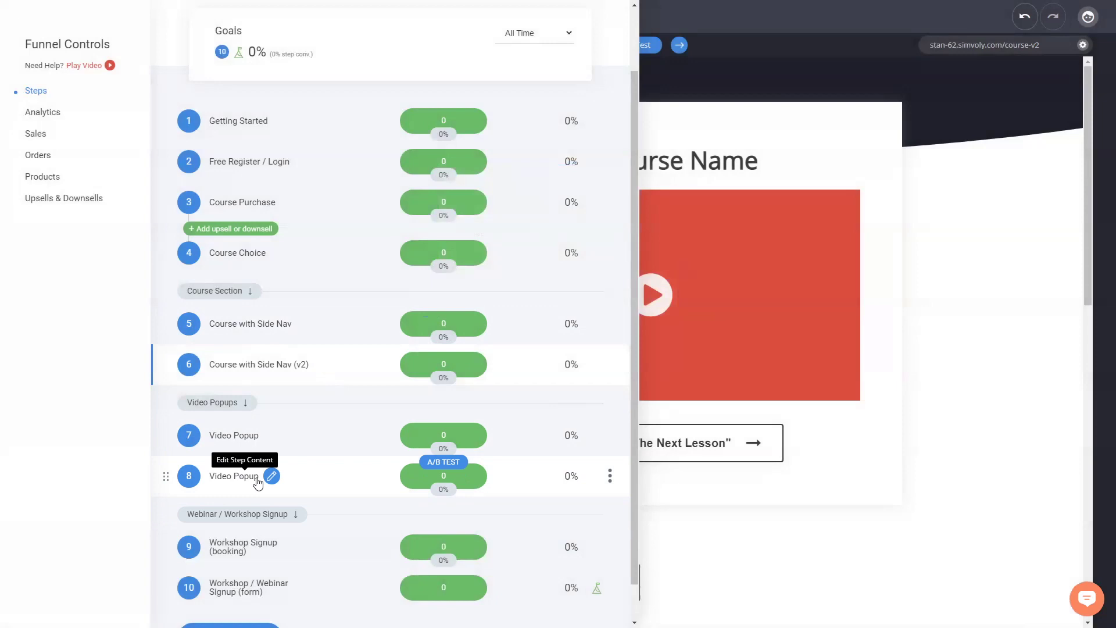
- View the name setting of the duplicated Video Popup step, cancel without renaming it, and review the funnel's section labels
{"action": "left_click", "coordinate": [610, 476]}
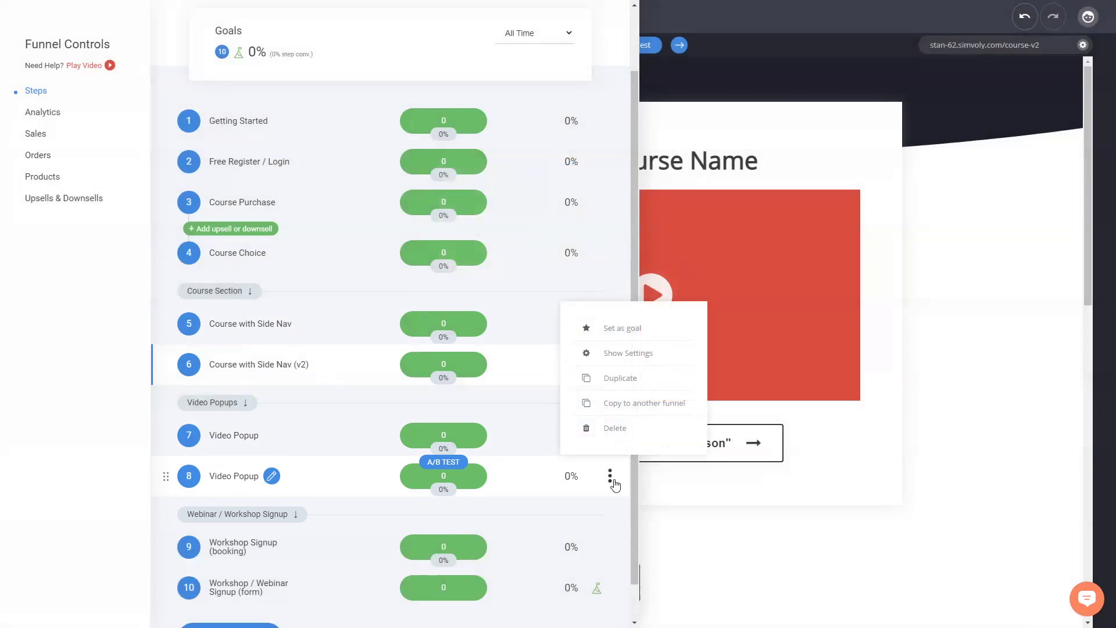
{"action": "left_click", "coordinate": [632, 354]}
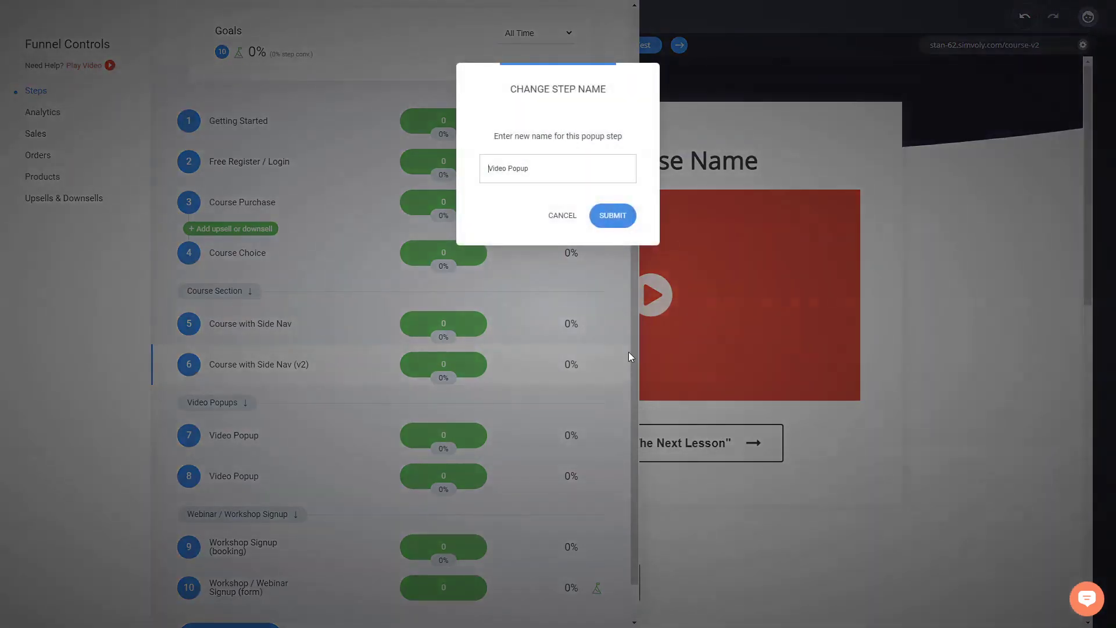
{"action": "left_click", "coordinate": [564, 216]}
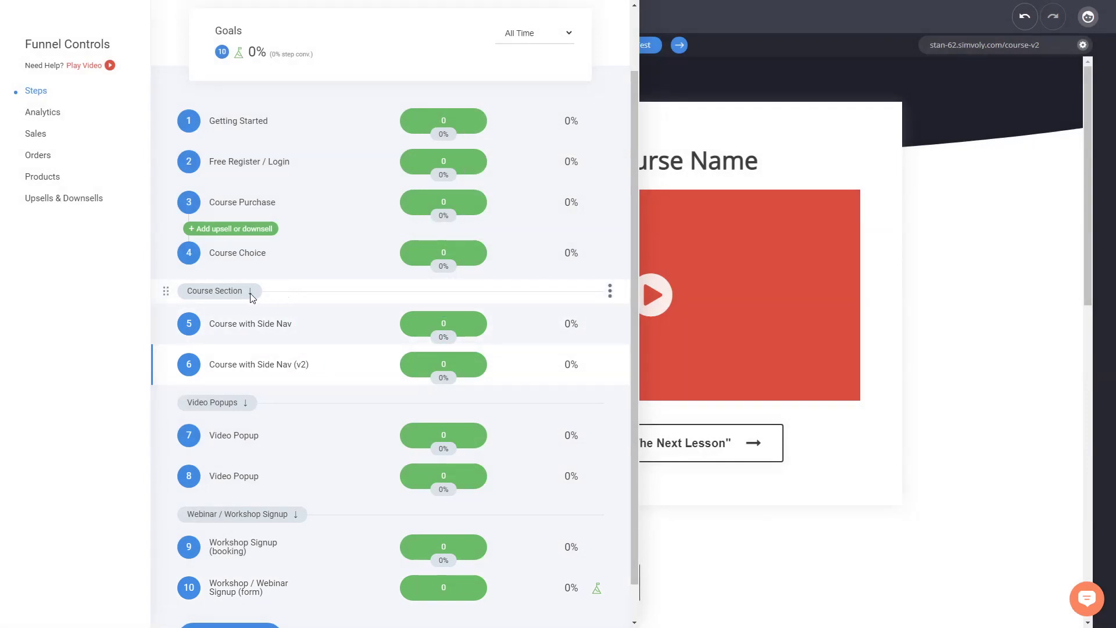
{"action": "scroll", "coordinate": [423, 302], "scroll_direction": "down", "scroll_amount": 1}
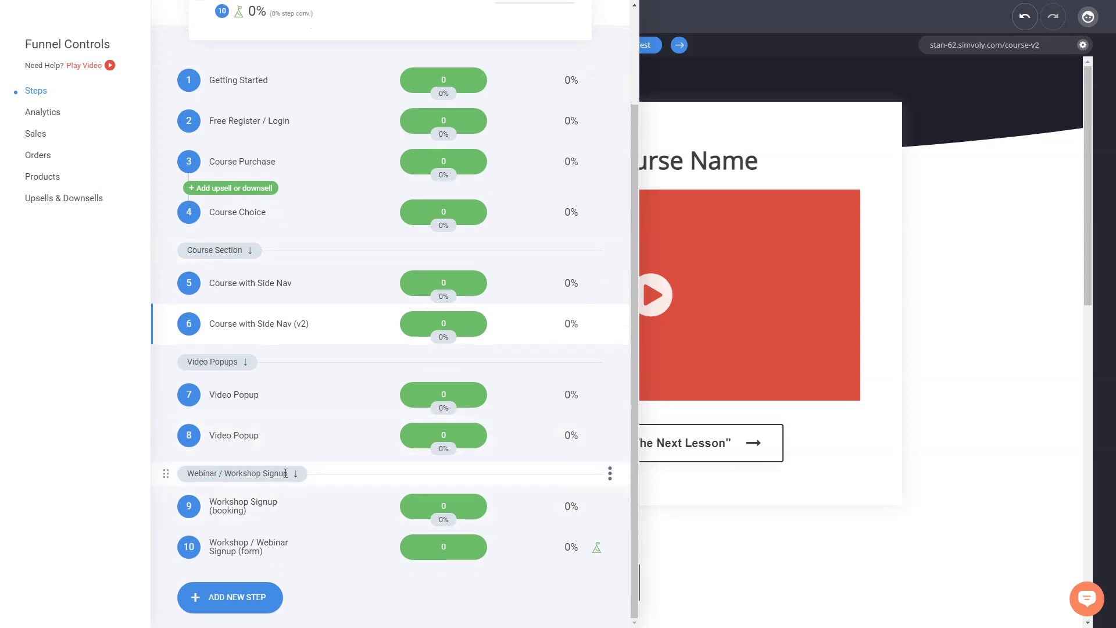
- Look over the Webinar / Workshop Signup section of the funnel and the Workshop Signup (booking) page
{"action": "scroll", "coordinate": [285, 473], "scroll_direction": "up", "scroll_amount": 2}
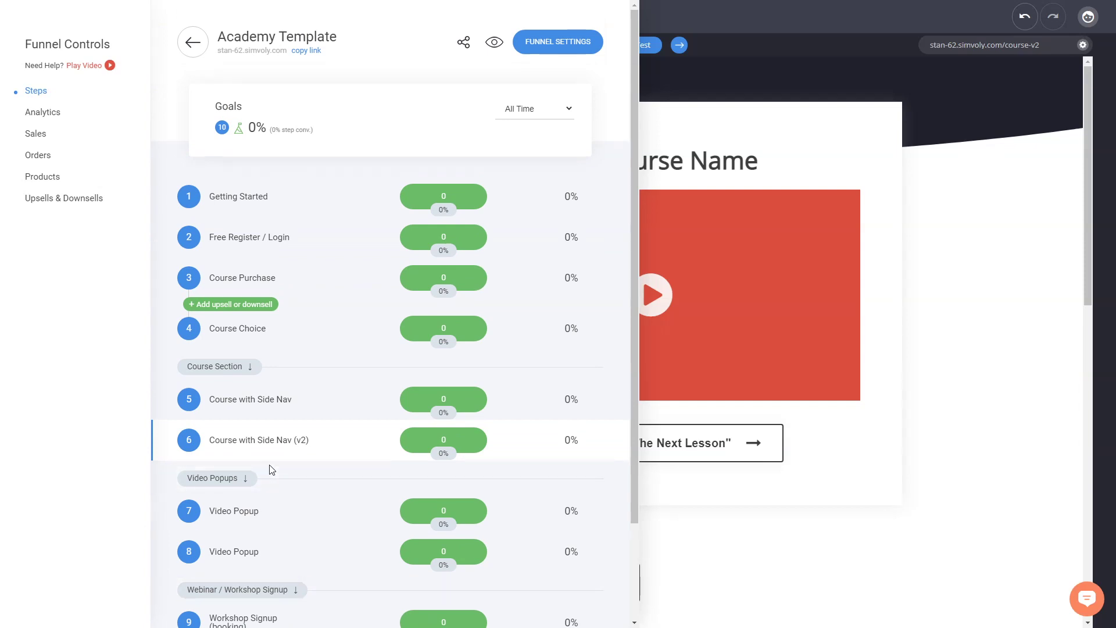
{"action": "scroll", "coordinate": [270, 470], "scroll_direction": "down", "scroll_amount": 2}
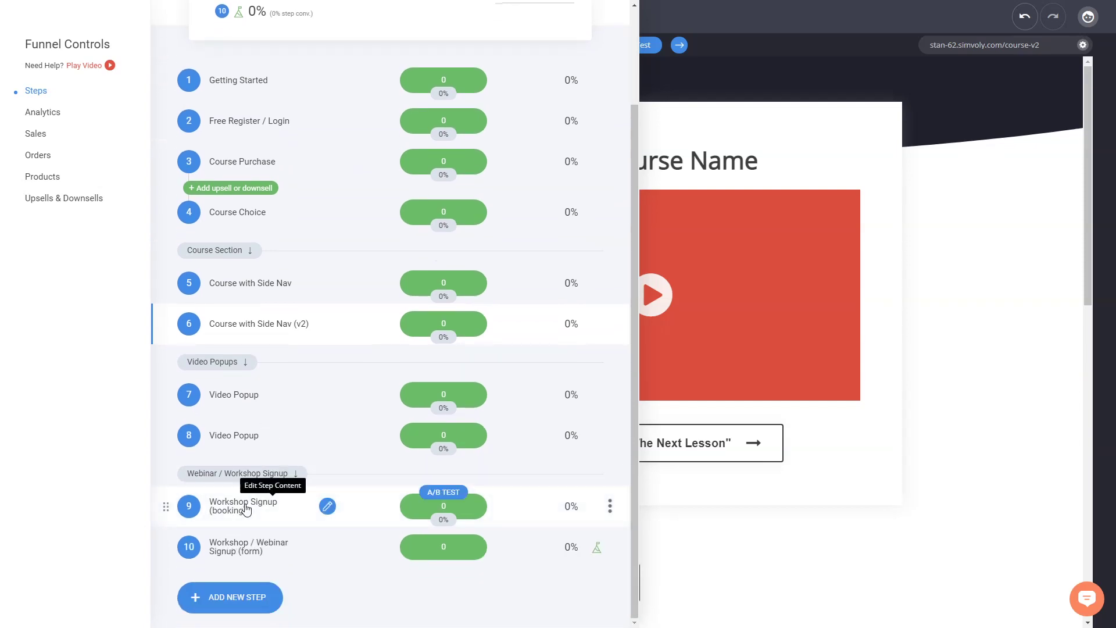
{"action": "left_click", "coordinate": [245, 509]}
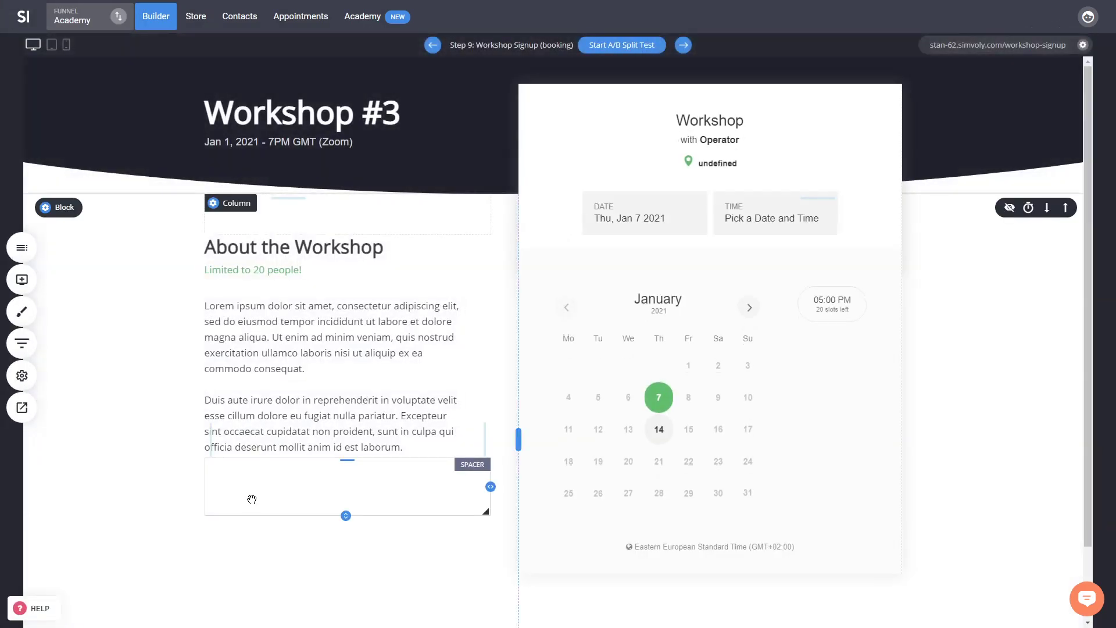
{"action": "left_click", "coordinate": [21, 343]}
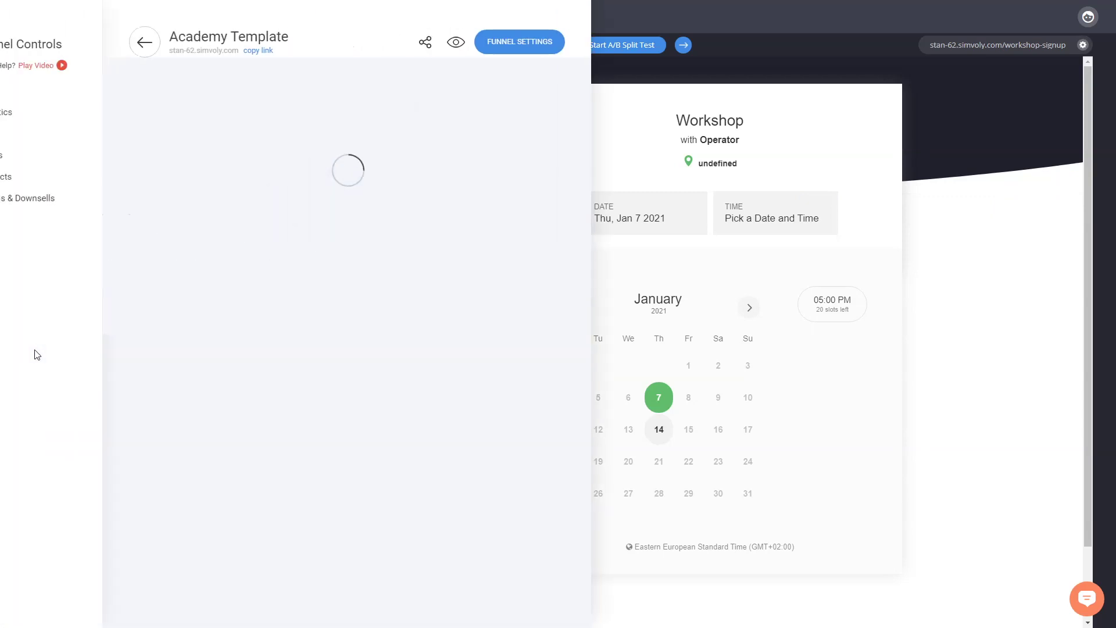
{"action": "scroll", "coordinate": [244, 512], "scroll_direction": "down", "scroll_amount": 3}
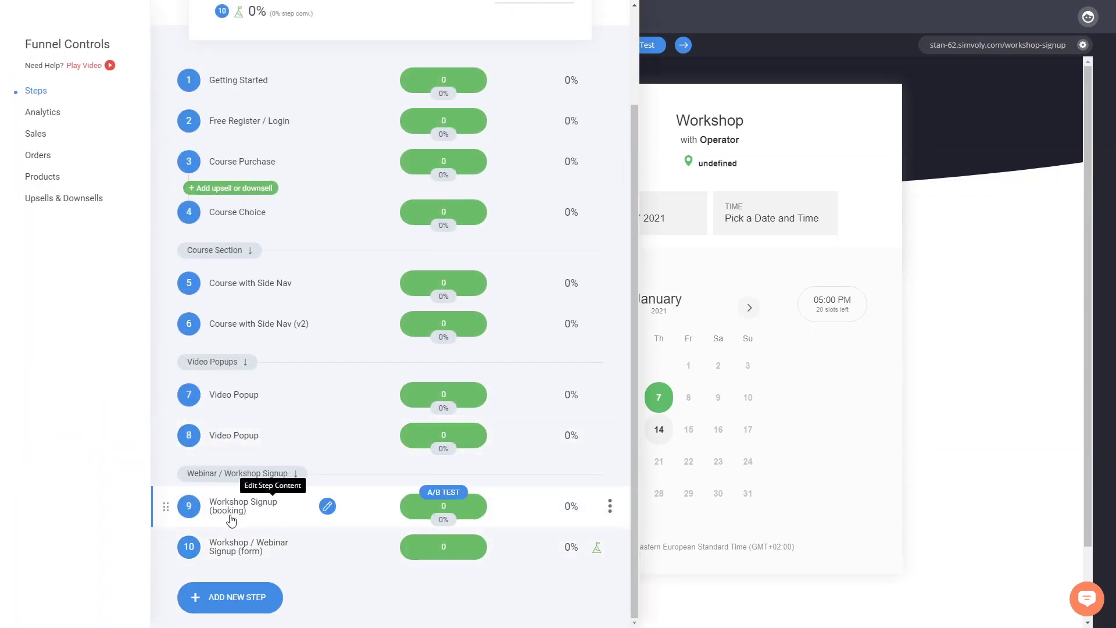
{"action": "left_click", "coordinate": [1026, 349]}
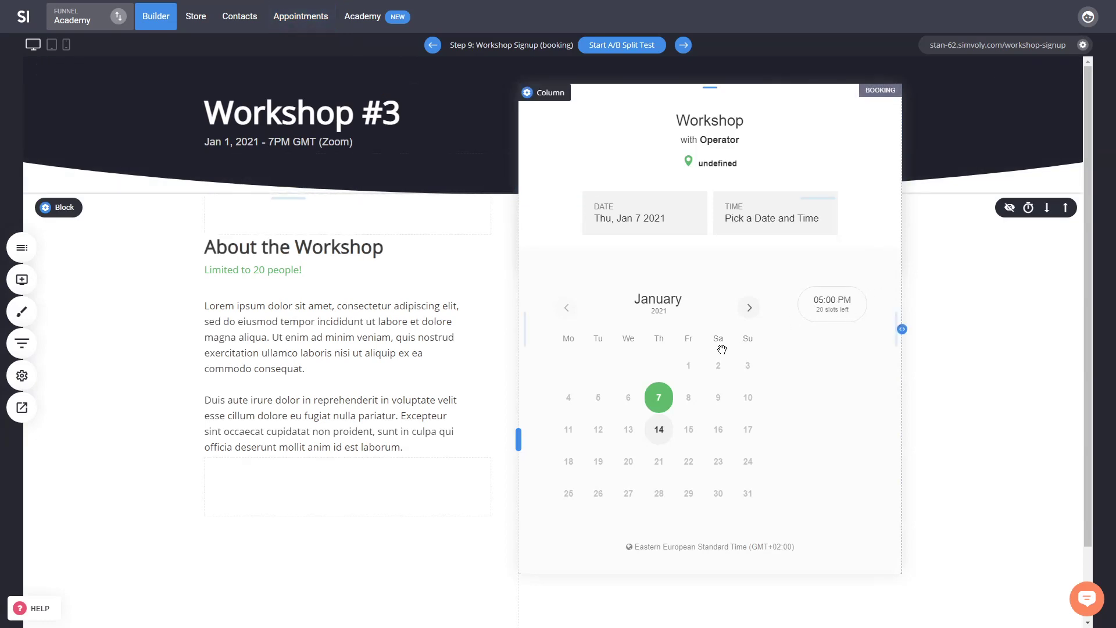
- Open the Workshop event from the page's booking widget and examine its booking information, operators and services, and availability settings
{"action": "mouse_move", "coordinate": [735, 331]}
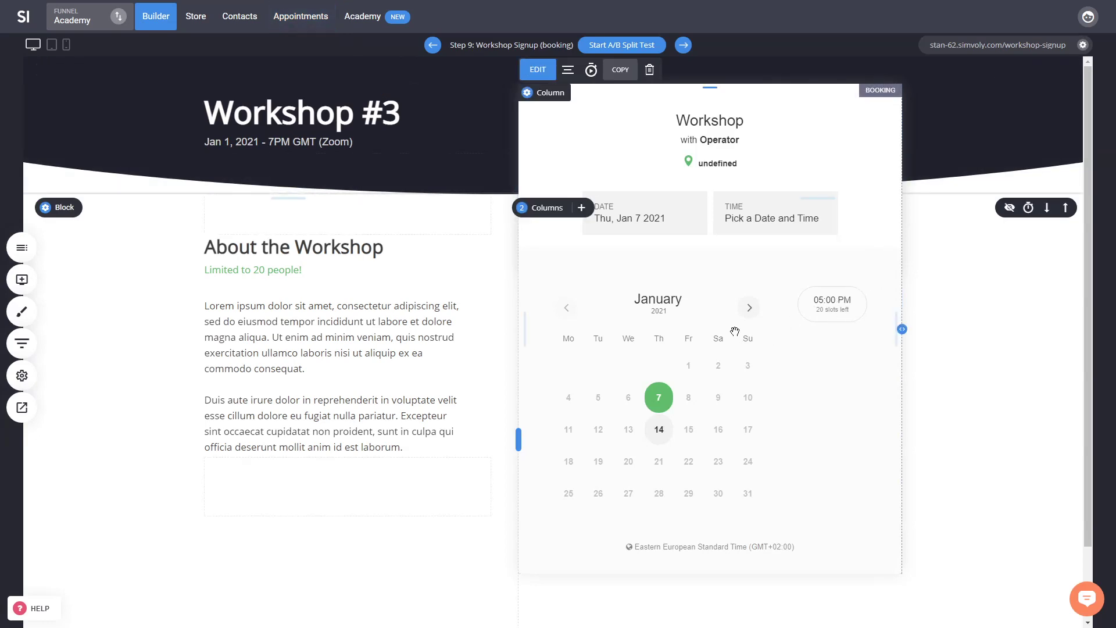
{"action": "left_click", "coordinate": [680, 268]}
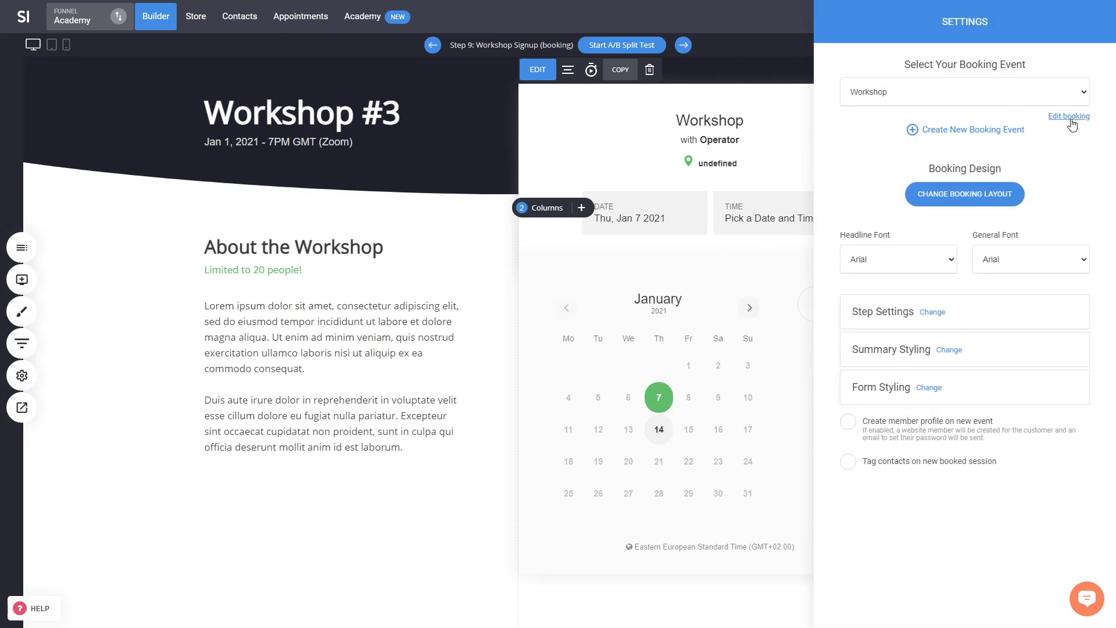
{"action": "left_click", "coordinate": [1072, 122]}
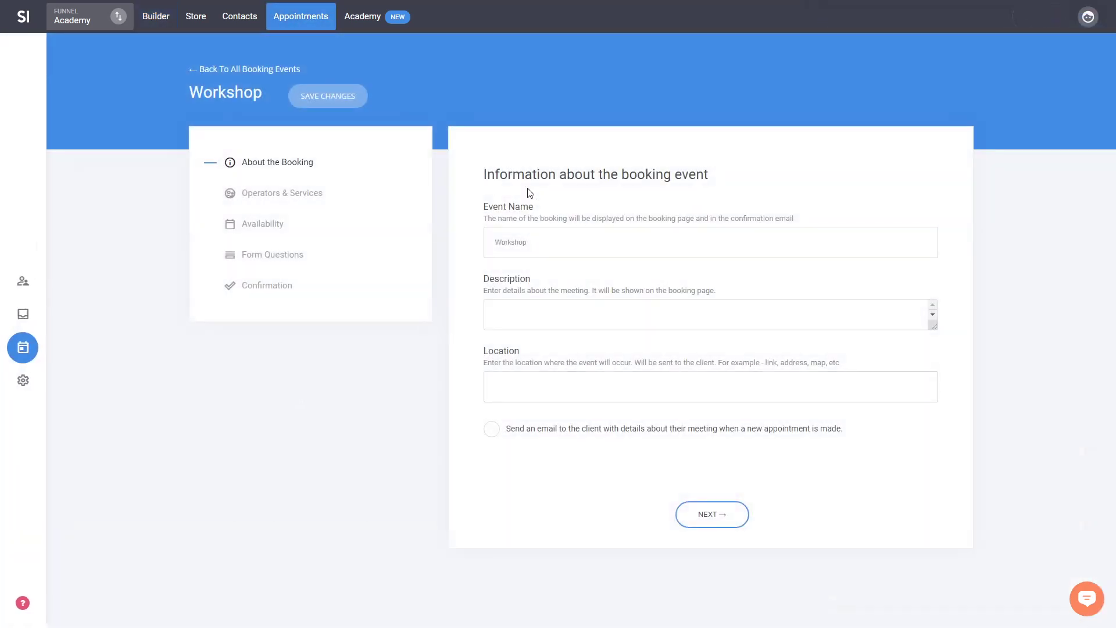
{"action": "left_click", "coordinate": [314, 193]}
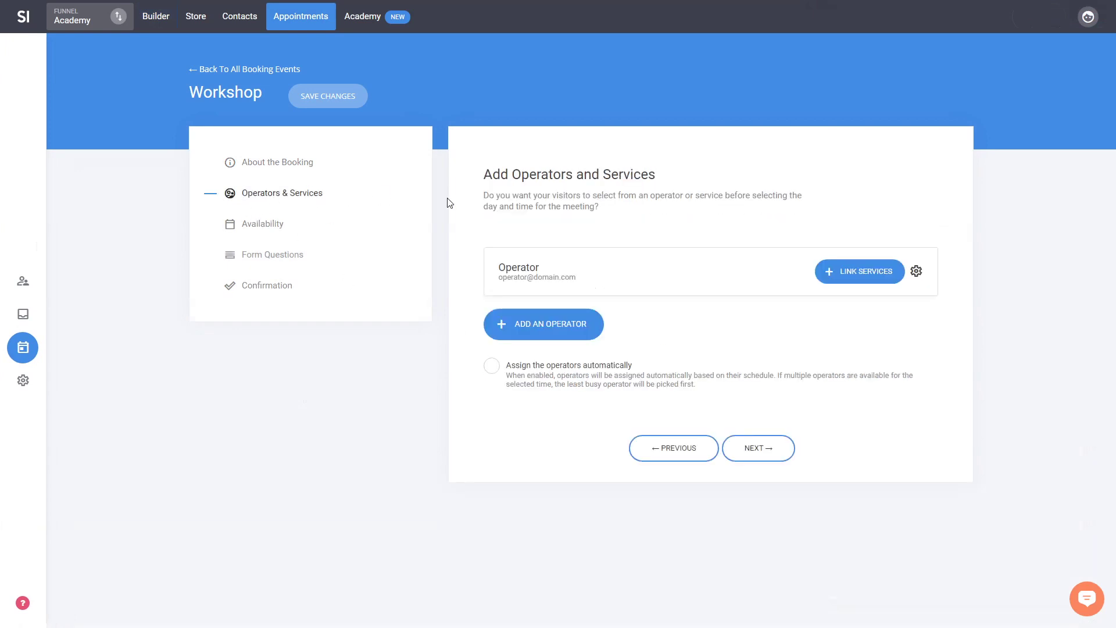
{"action": "left_click", "coordinate": [256, 224]}
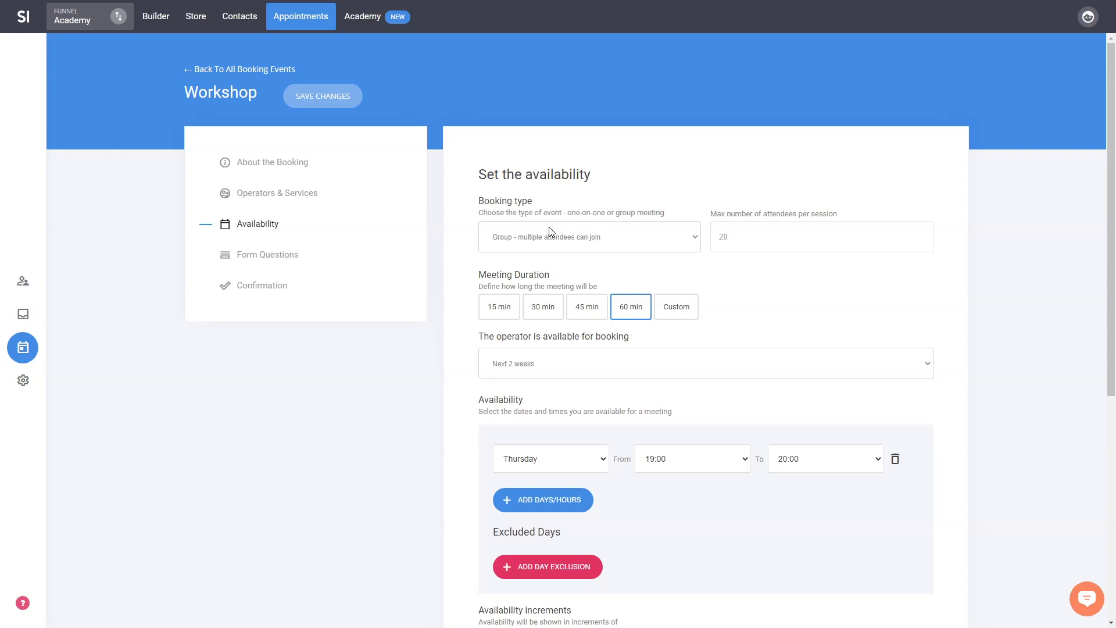
{"action": "left_click", "coordinate": [736, 238]}
{"action": "left_click", "coordinate": [391, 331]}
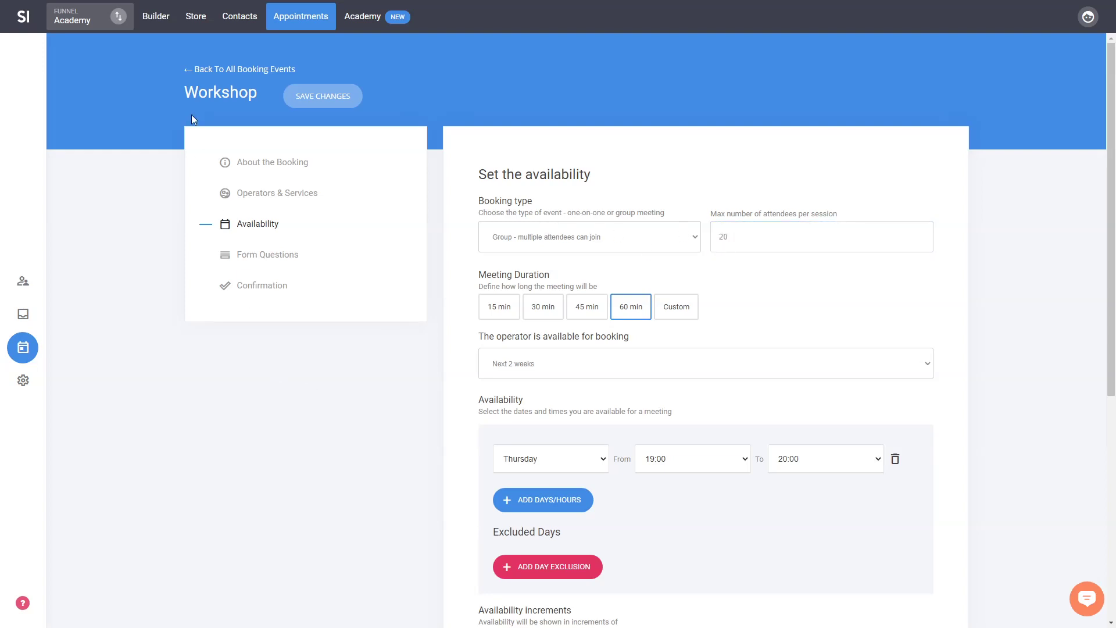
- Return to the Academy funnel from the list of funnels and reopen its Workshop Signup (booking) step
{"action": "left_click", "coordinate": [107, 22]}
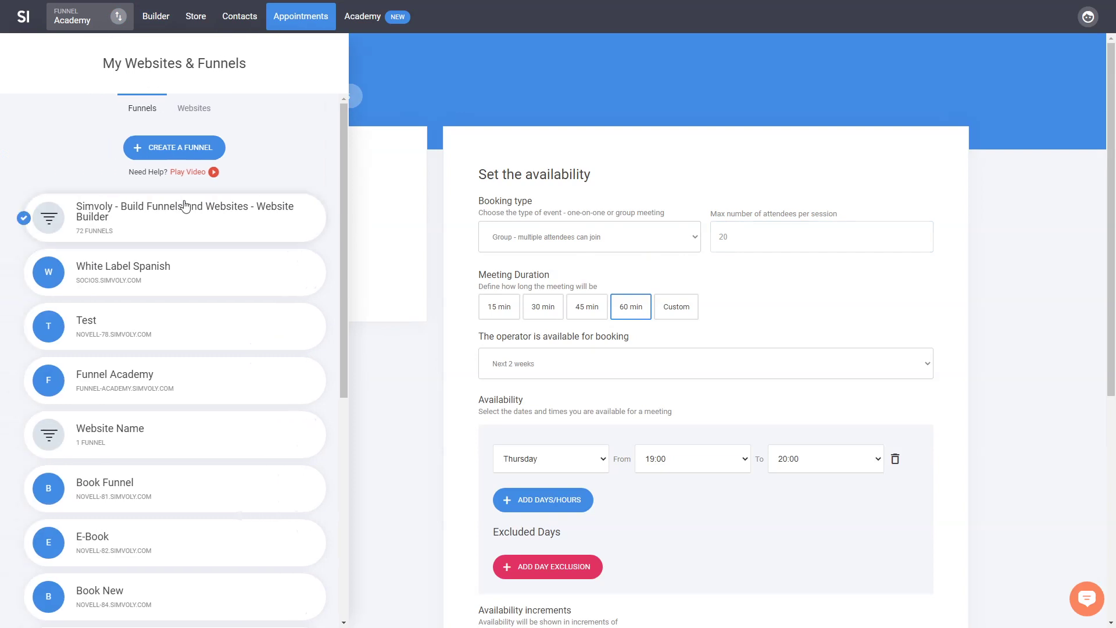
{"action": "scroll", "coordinate": [208, 230], "scroll_direction": "down", "scroll_amount": 7}
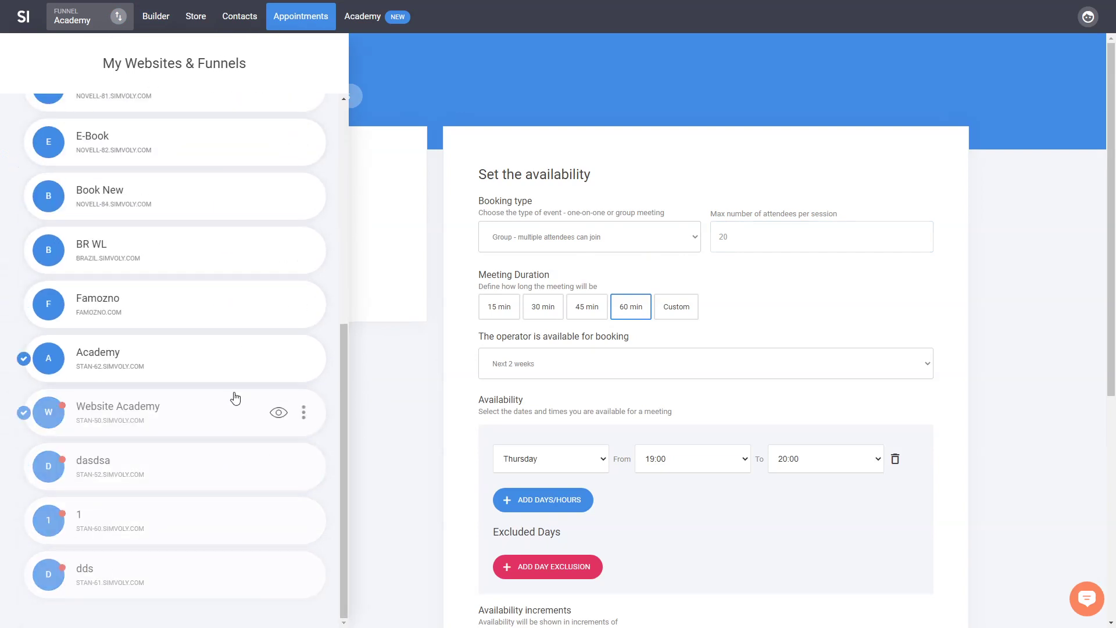
{"action": "left_click", "coordinate": [140, 364]}
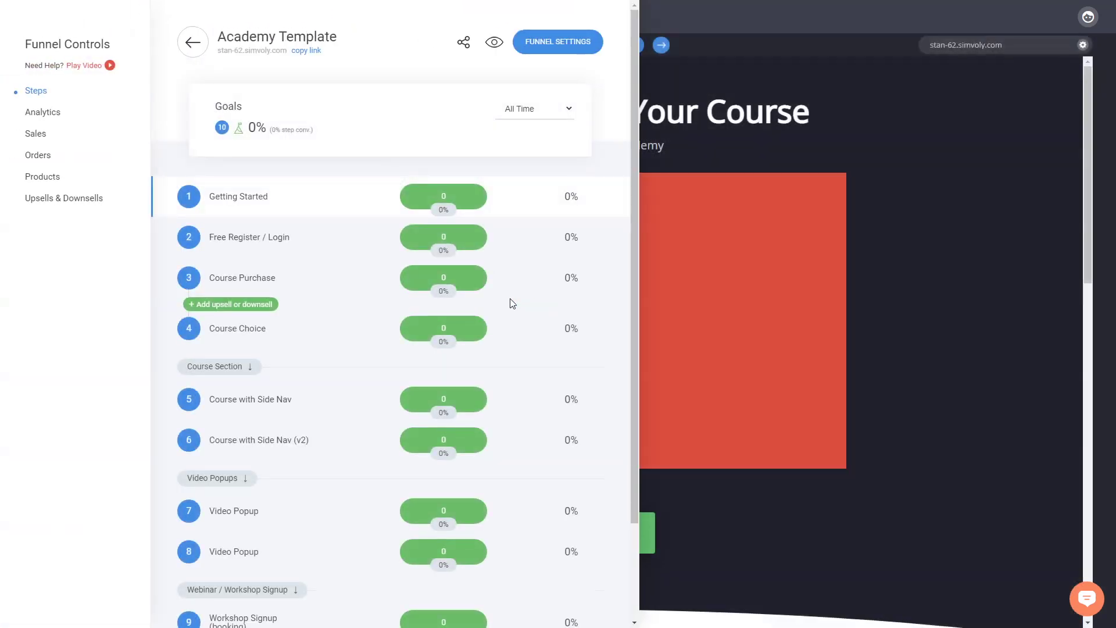
{"action": "scroll", "coordinate": [511, 308], "scroll_direction": "down", "scroll_amount": 2}
{"action": "left_click", "coordinate": [228, 501]}
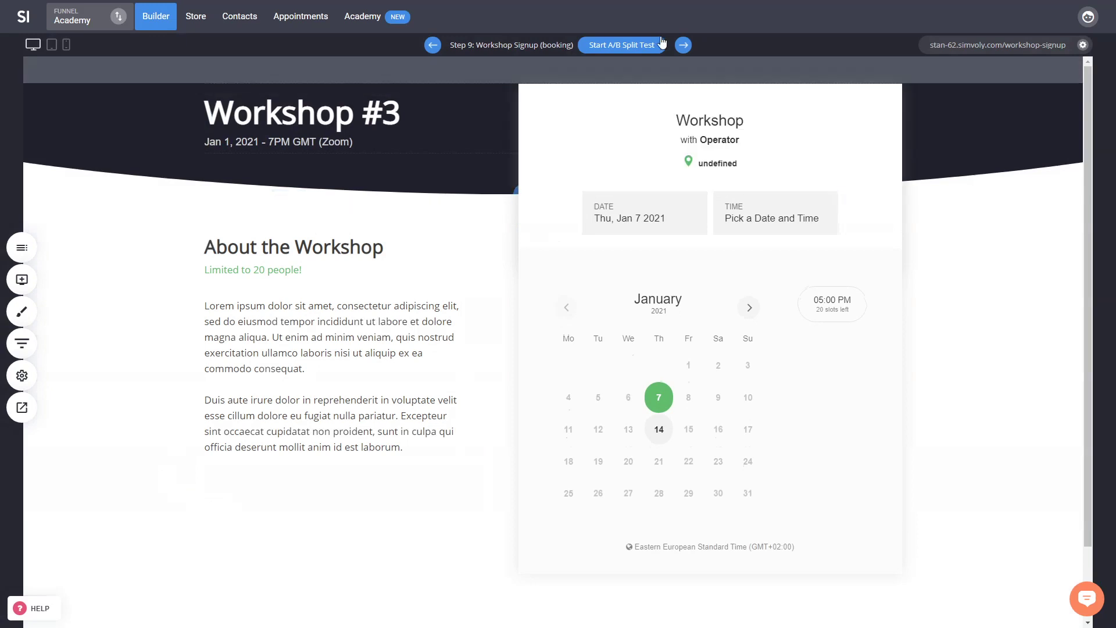
- Examine the Workshop / Webinar Signup (form) step, the widgets that can be added, and the signup form's editing options
{"action": "left_click", "coordinate": [683, 45]}
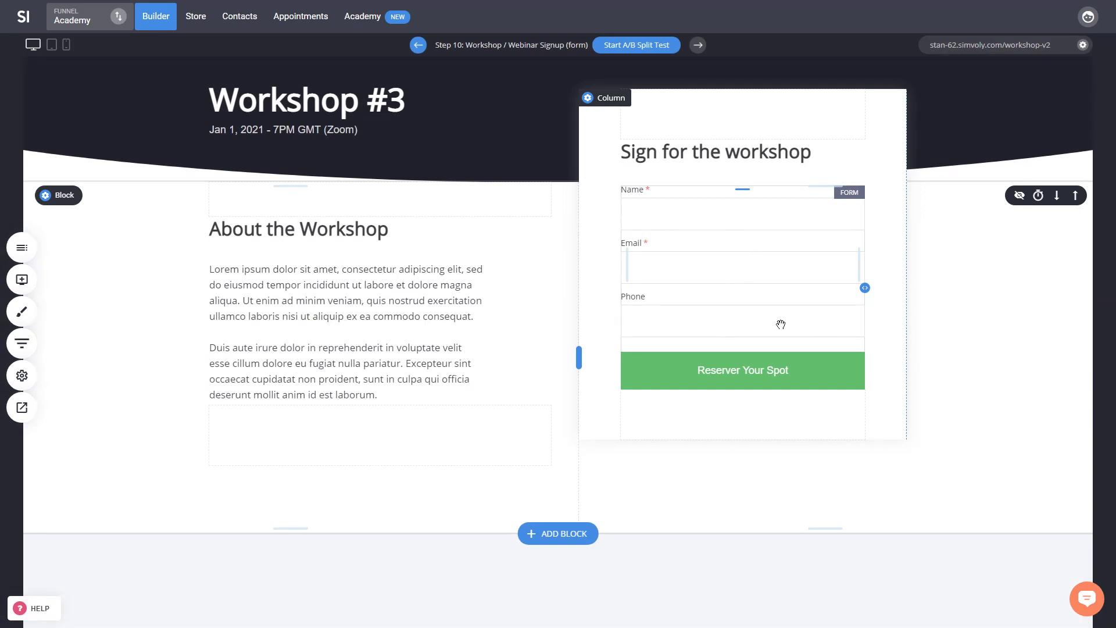
{"action": "left_click", "coordinate": [22, 279]}
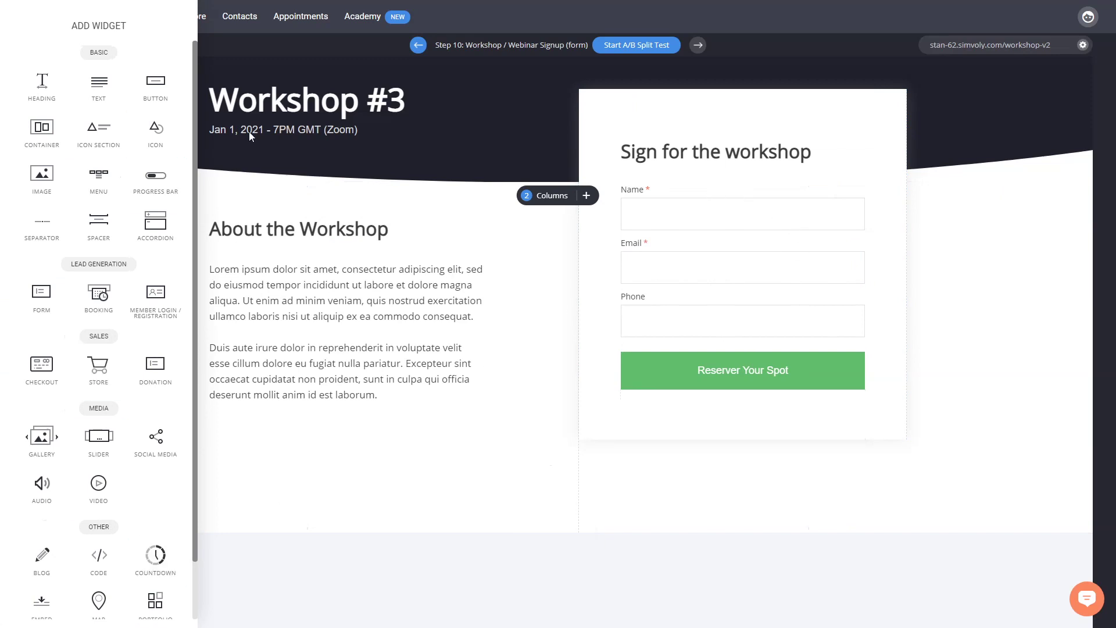
{"action": "left_click", "coordinate": [954, 346]}
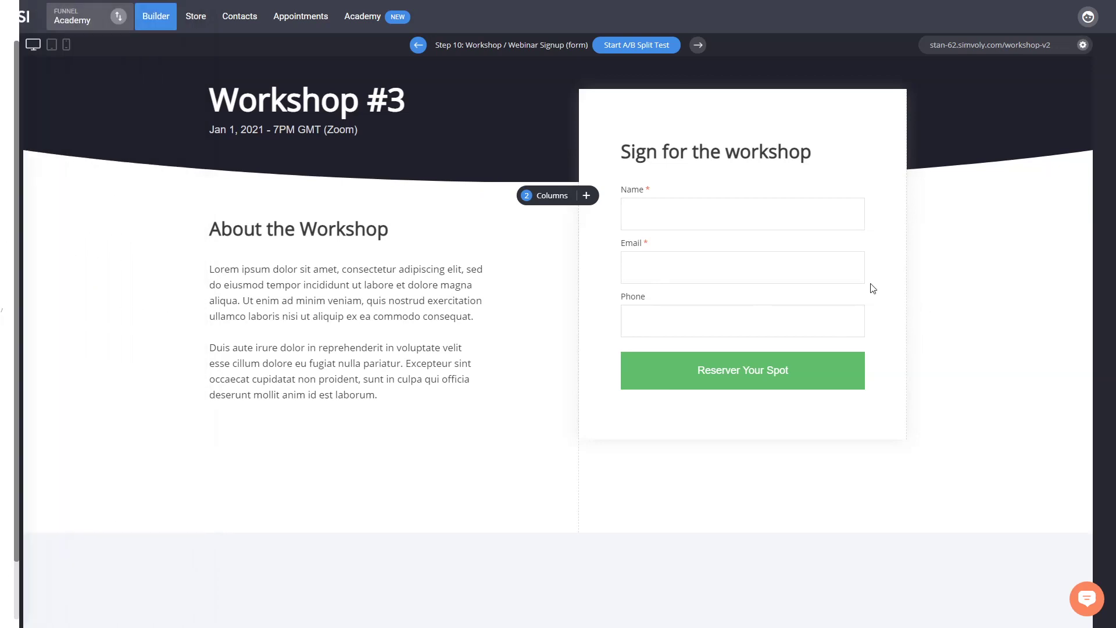
{"action": "left_click", "coordinate": [670, 306]}
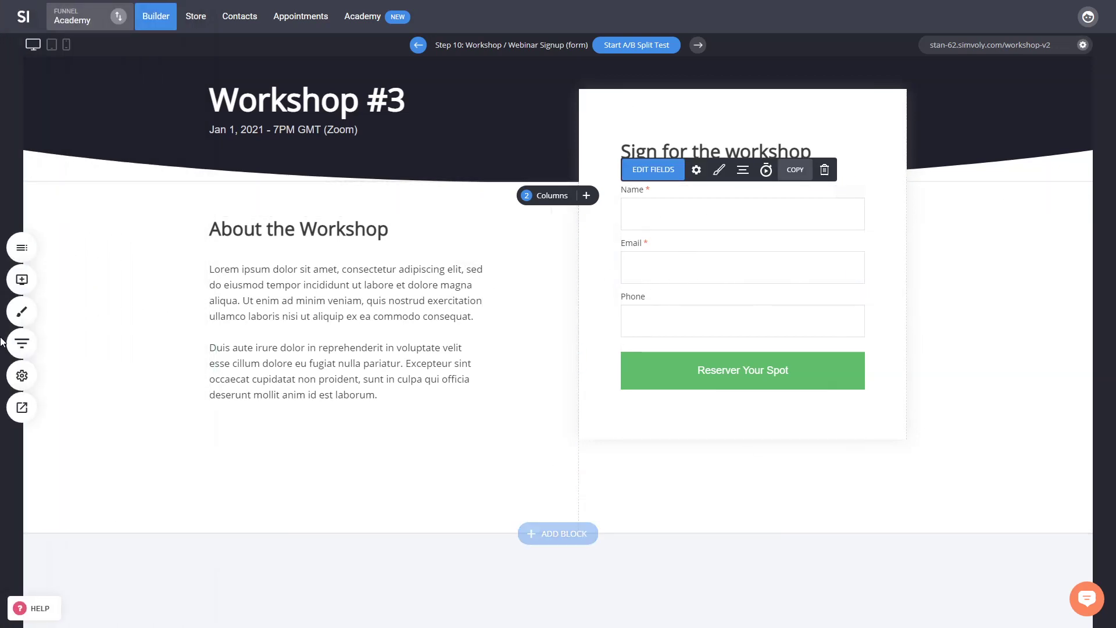
- Add an empty page named Live Webinar as a new funnel step
{"action": "left_click", "coordinate": [19, 349]}
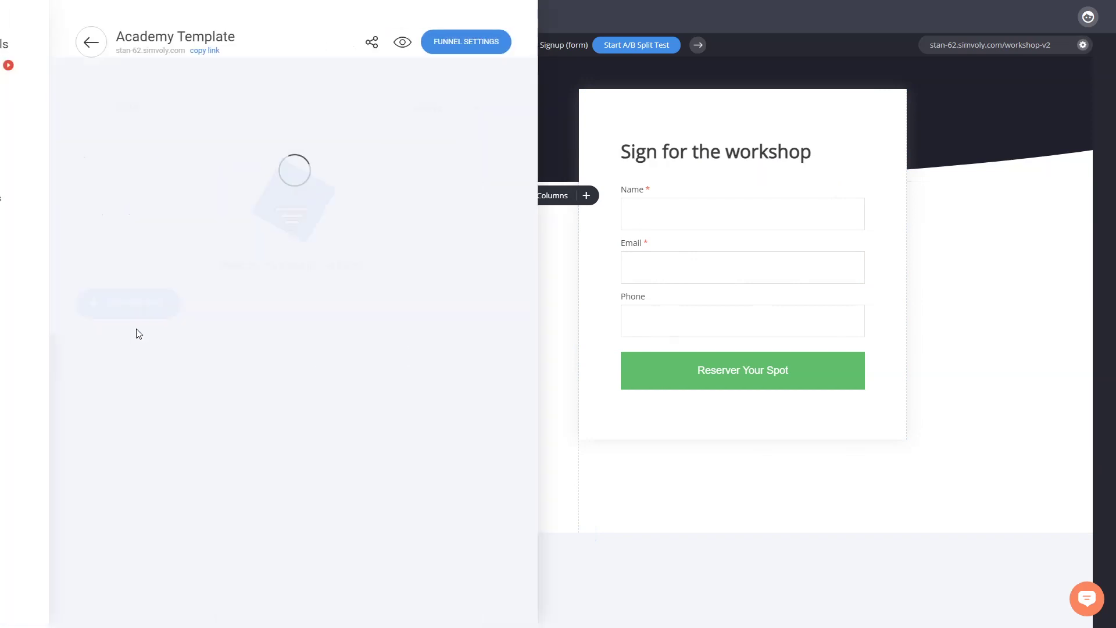
{"action": "scroll", "coordinate": [278, 334], "scroll_direction": "down", "scroll_amount": 2}
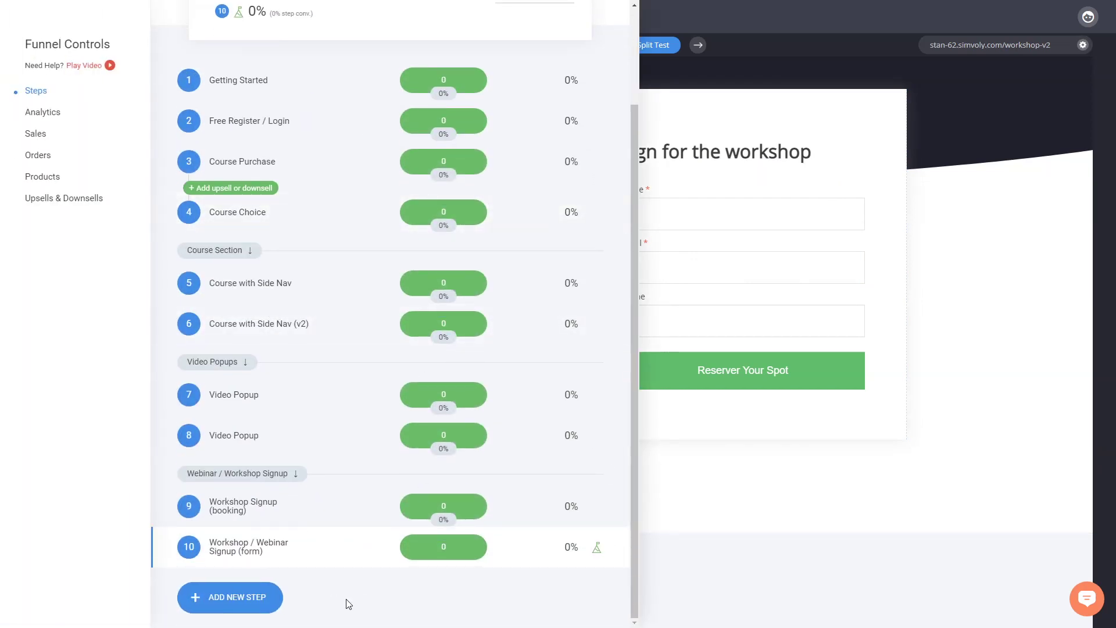
{"action": "left_click", "coordinate": [265, 605]}
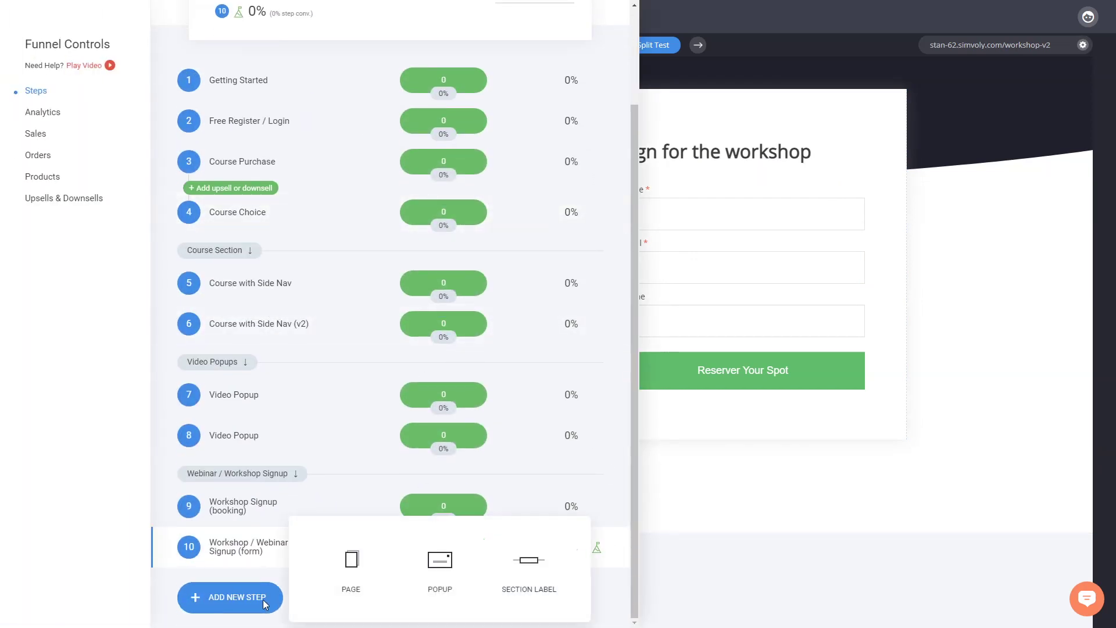
{"action": "left_click", "coordinate": [346, 592]}
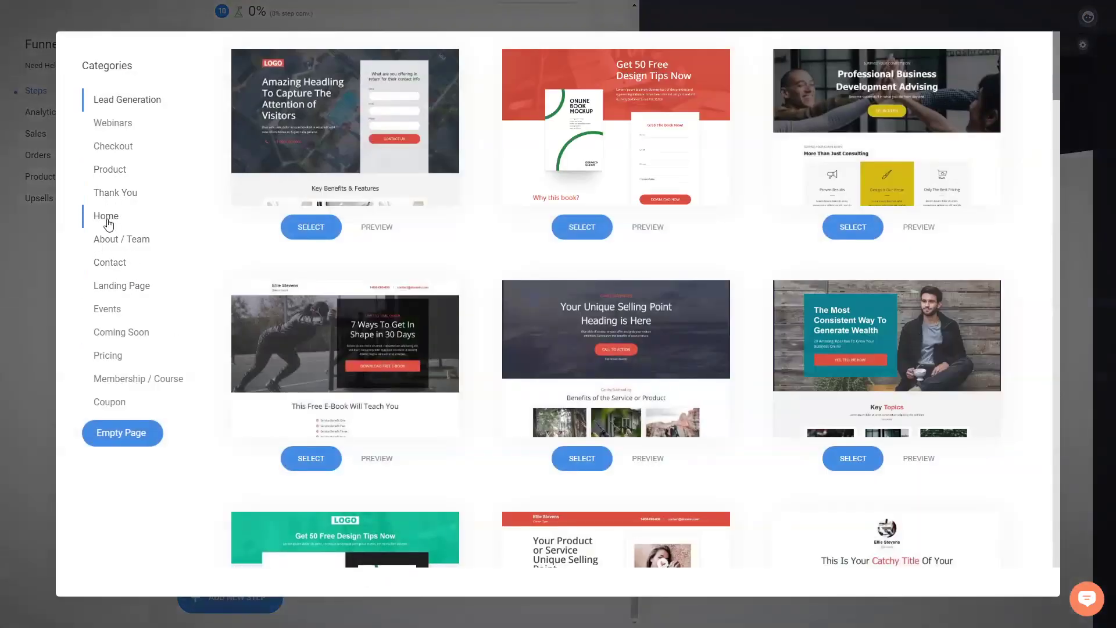
{"action": "left_click", "coordinate": [146, 433]}
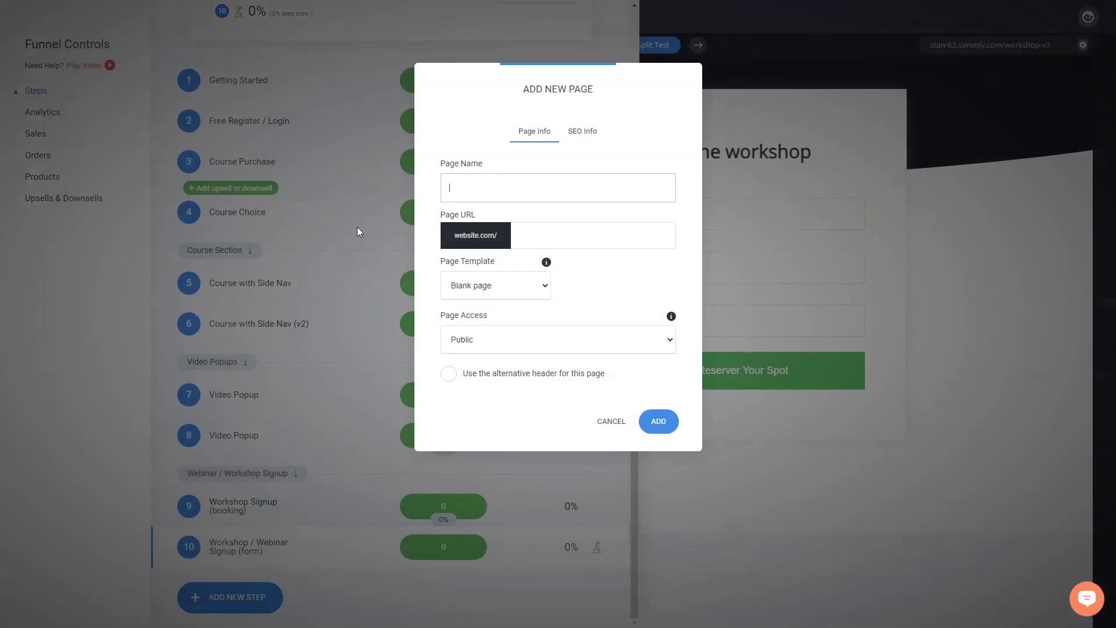
{"action": "type", "text": "Live Webinar"}
{"action": "left_click", "coordinate": [658, 421]}
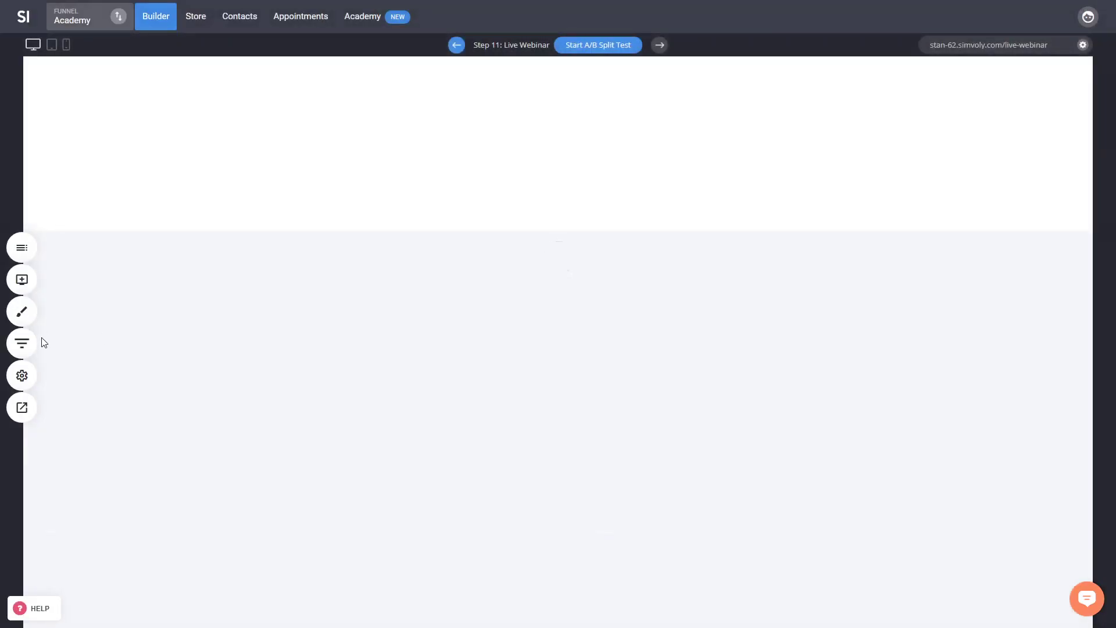
- Check the Live Webinar page's place in the funnel's step list and return to the page
{"action": "left_click", "coordinate": [21, 342]}
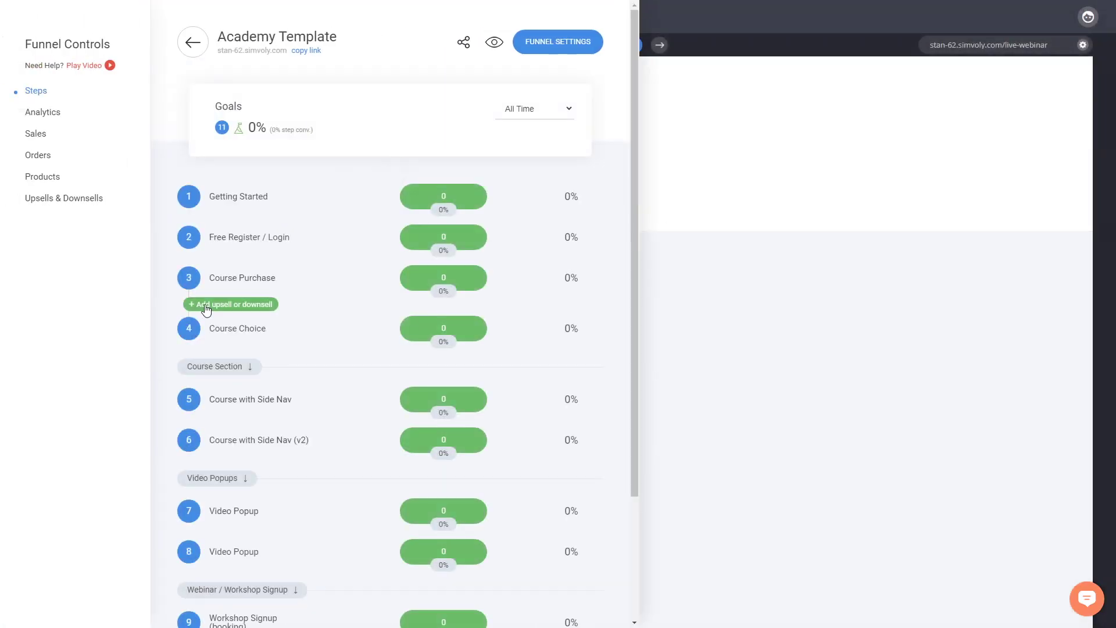
{"action": "scroll", "coordinate": [389, 314], "scroll_direction": "down", "scroll_amount": 3}
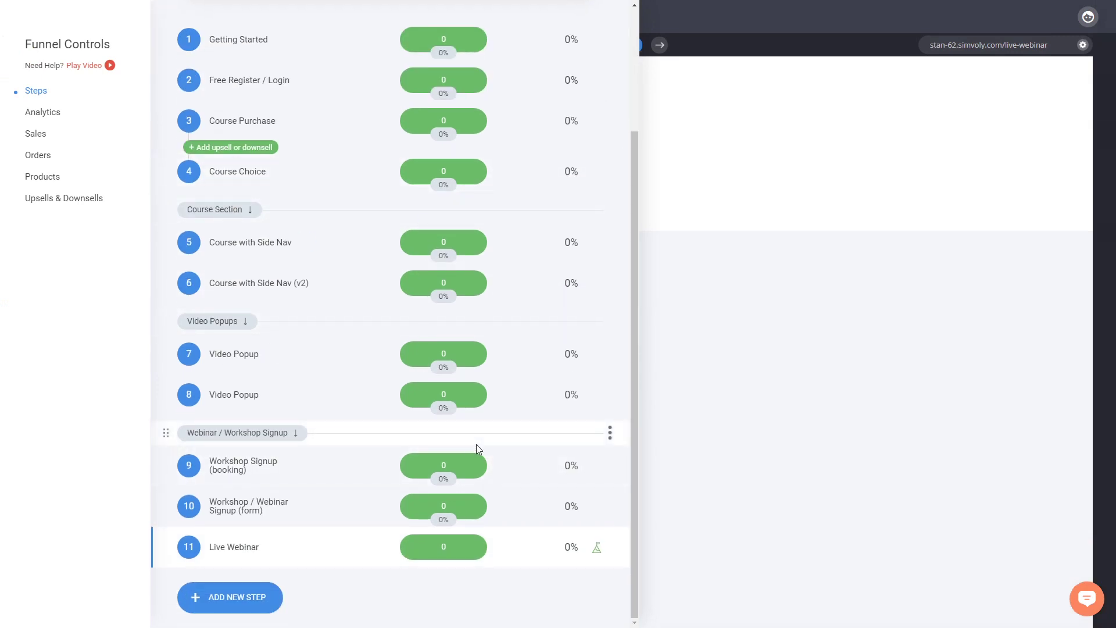
{"action": "left_click", "coordinate": [760, 331]}
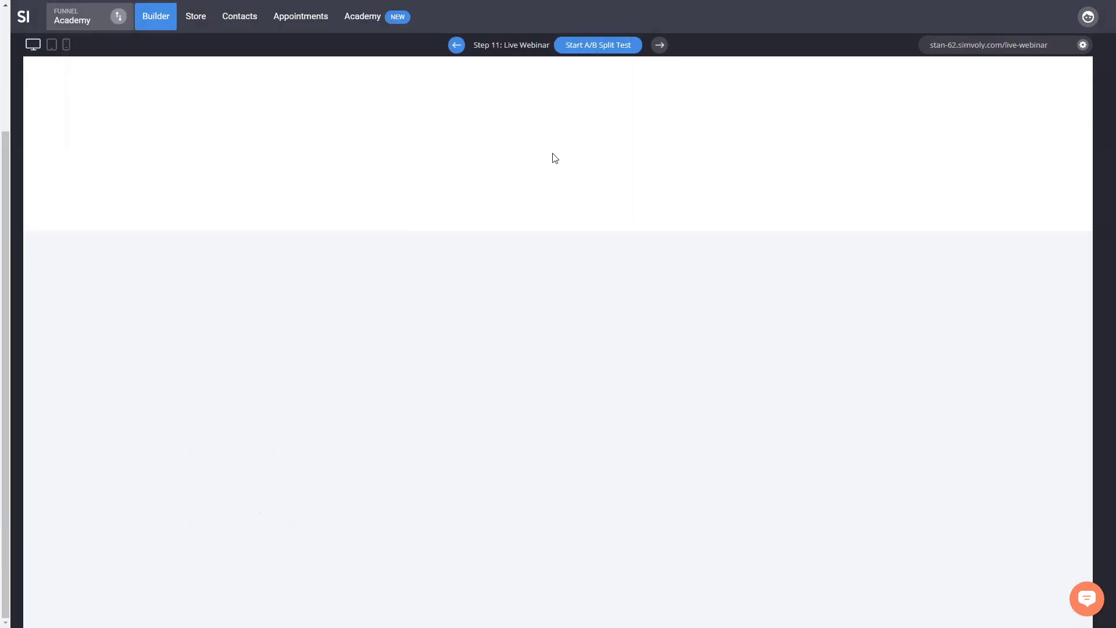
- Add a ready-made video block with a headline to the Live Webinar page and delete the empty block above it
{"action": "left_click", "coordinate": [554, 232]}
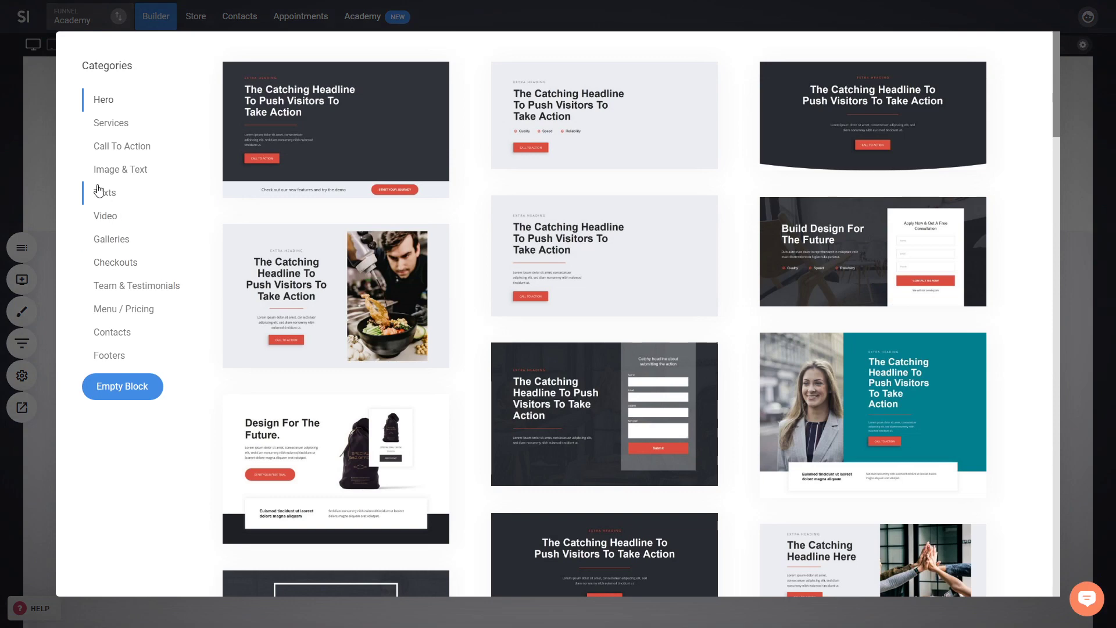
{"action": "left_click", "coordinate": [107, 217]}
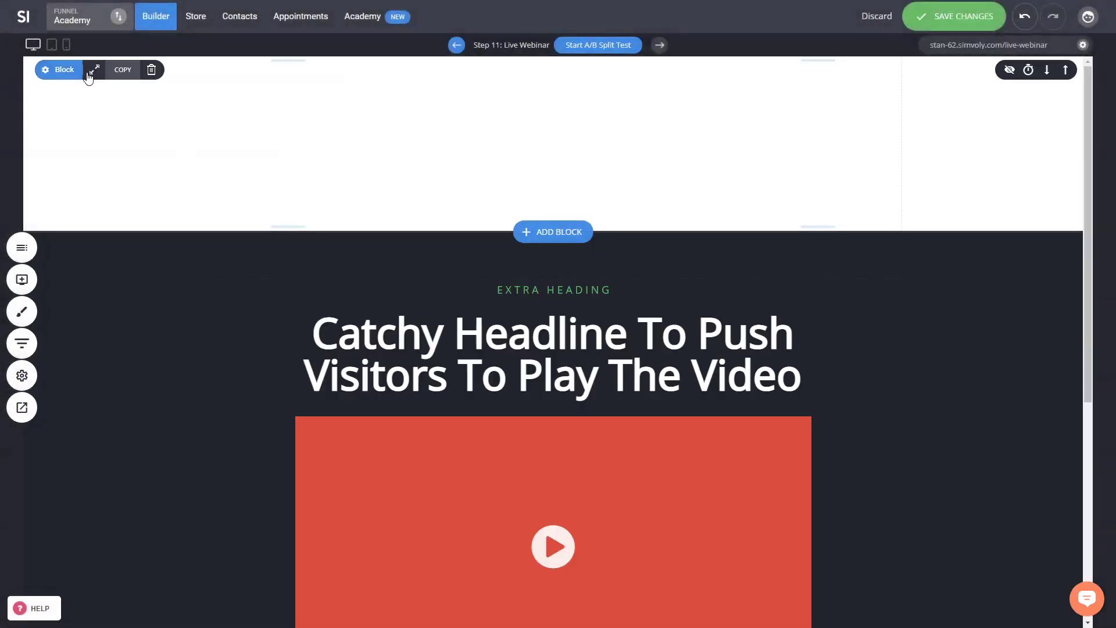
{"action": "left_click", "coordinate": [150, 69]}
{"action": "left_click", "coordinate": [603, 282]}
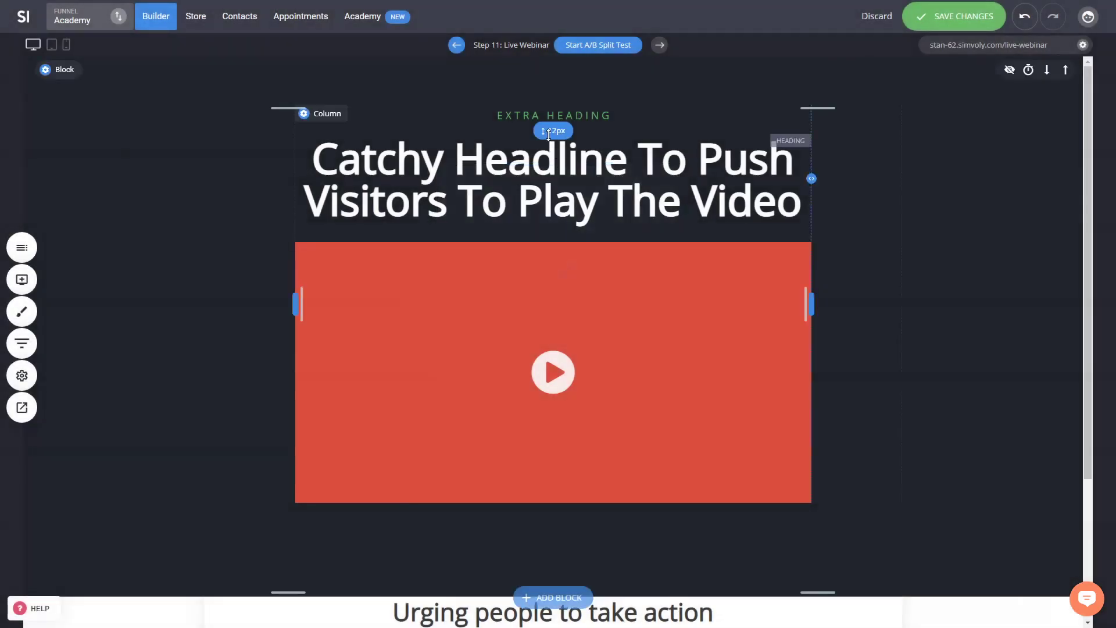
- Replace the extra heading above the video block's main headline with "Live Webinar"
{"action": "left_click", "coordinate": [524, 117]}
{"action": "type", "text": "Live Webinar"}
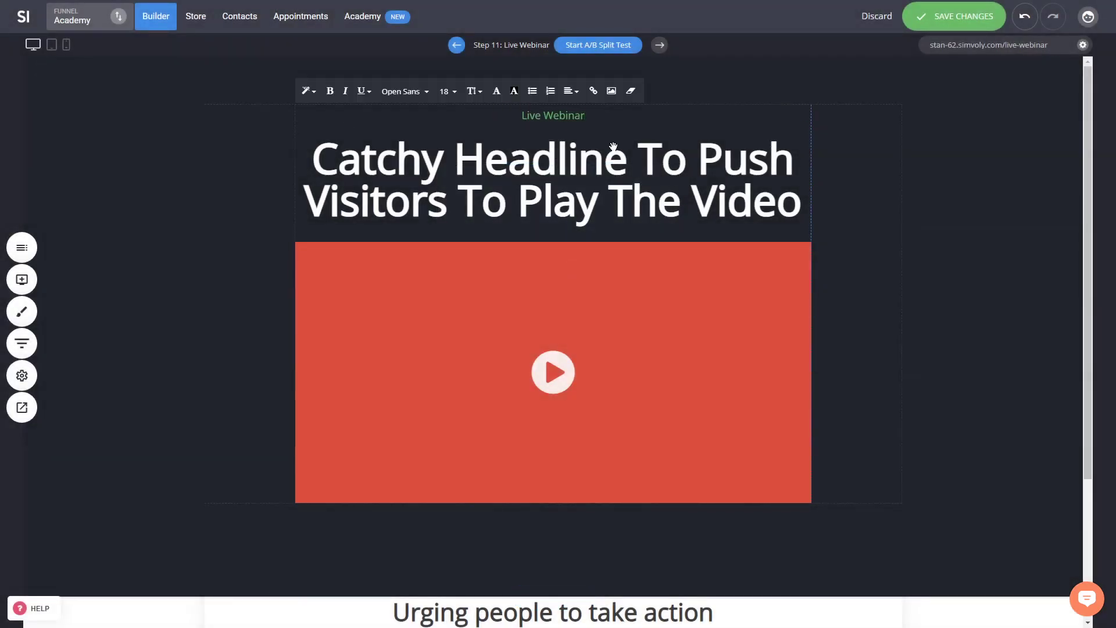
{"action": "left_click", "coordinate": [796, 214]}
{"action": "left_click", "coordinate": [943, 254]}
- Set a display delay of 30 minutes on the call-to-action block below the video
{"action": "scroll", "coordinate": [808, 366], "scroll_direction": "down", "scroll_amount": 3}
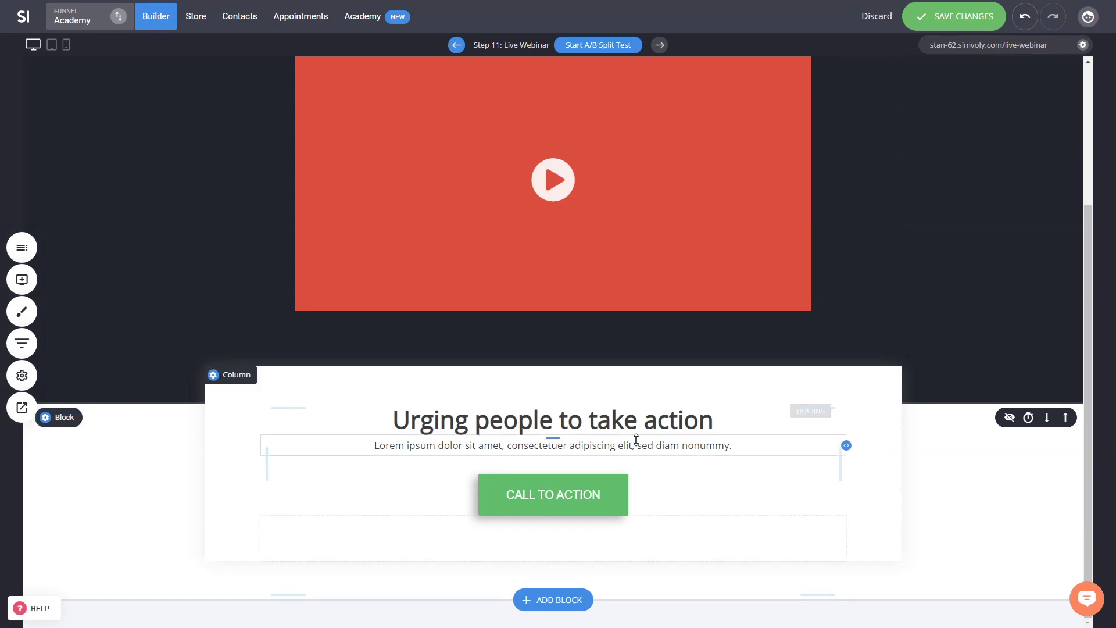
{"action": "left_click", "coordinate": [1028, 420]}
{"action": "left_click", "coordinate": [634, 162]}
{"action": "left_click", "coordinate": [501, 167]}
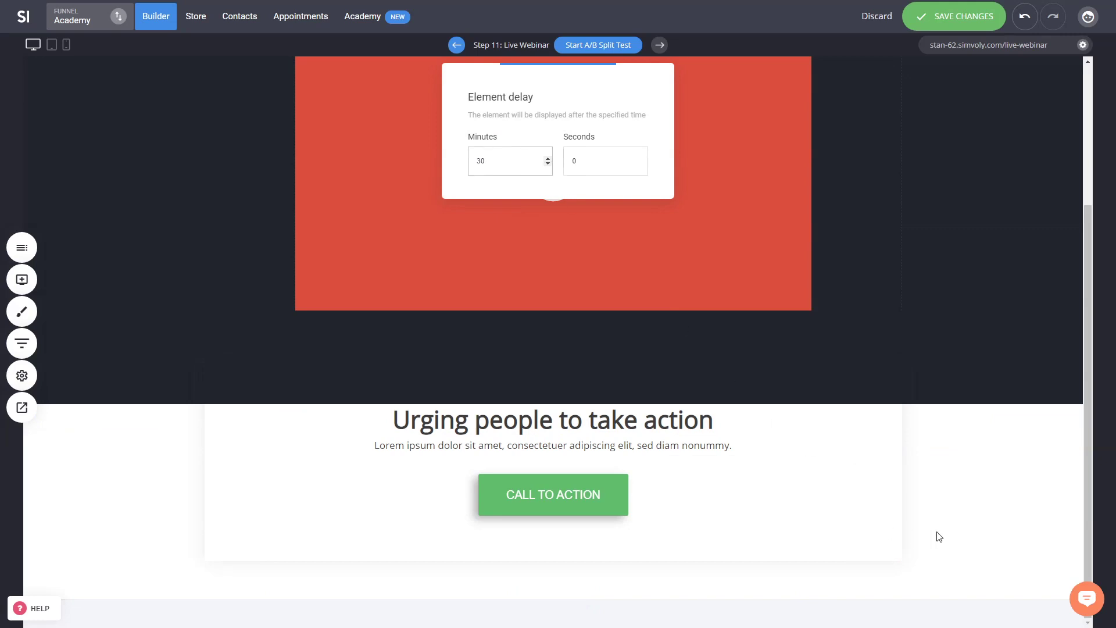
- Recheck the call-to-action block's 30-minute, 0-second display delay and save the Live Webinar page
{"action": "type", "text": "30"}
{"action": "left_click", "coordinate": [765, 531]}
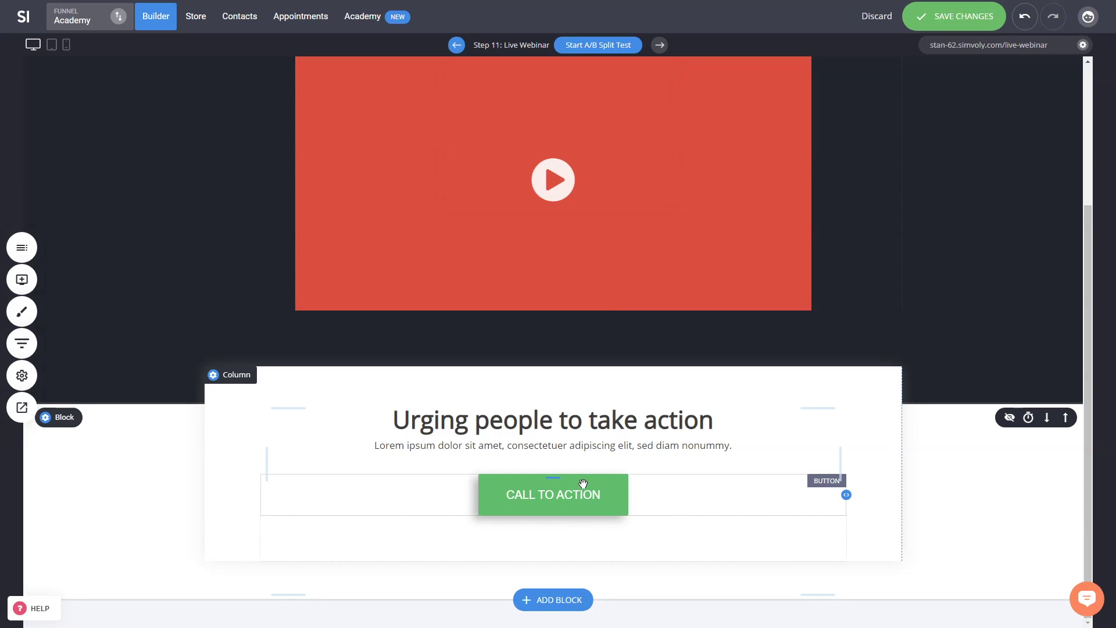
{"action": "left_click", "coordinate": [1027, 422]}
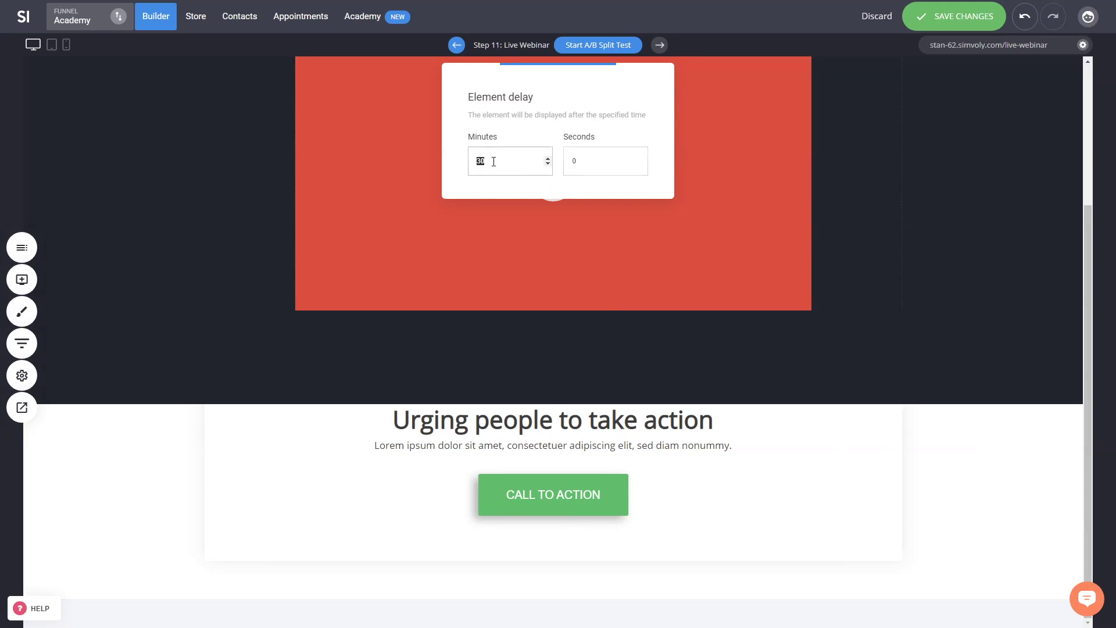
{"action": "left_click", "coordinate": [441, 505]}
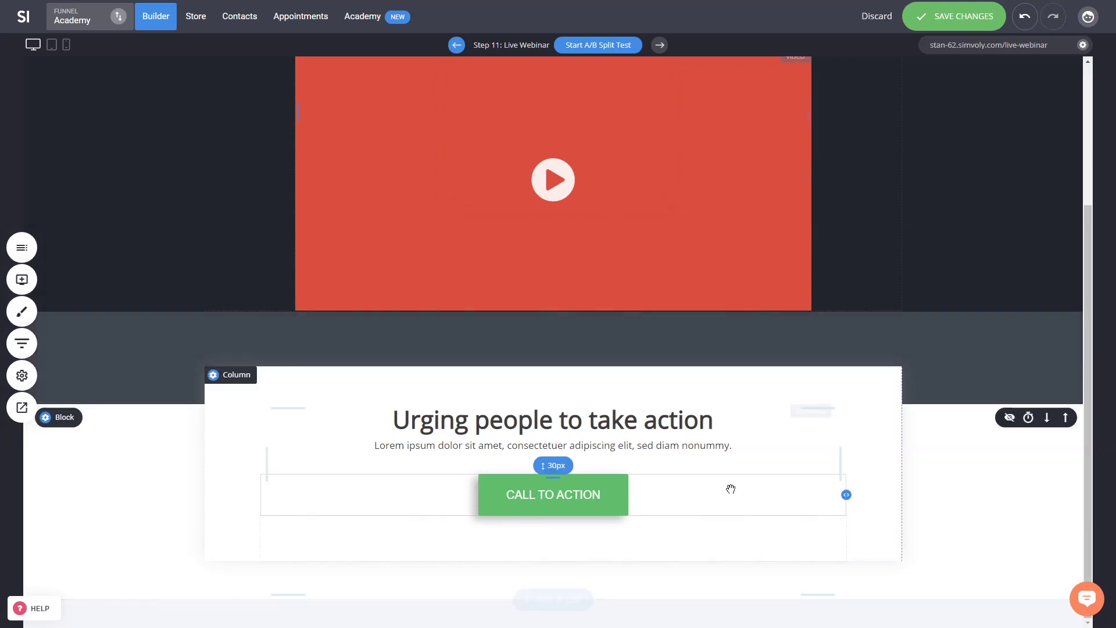
{"action": "scroll", "coordinate": [925, 543], "scroll_direction": "up", "scroll_amount": 1}
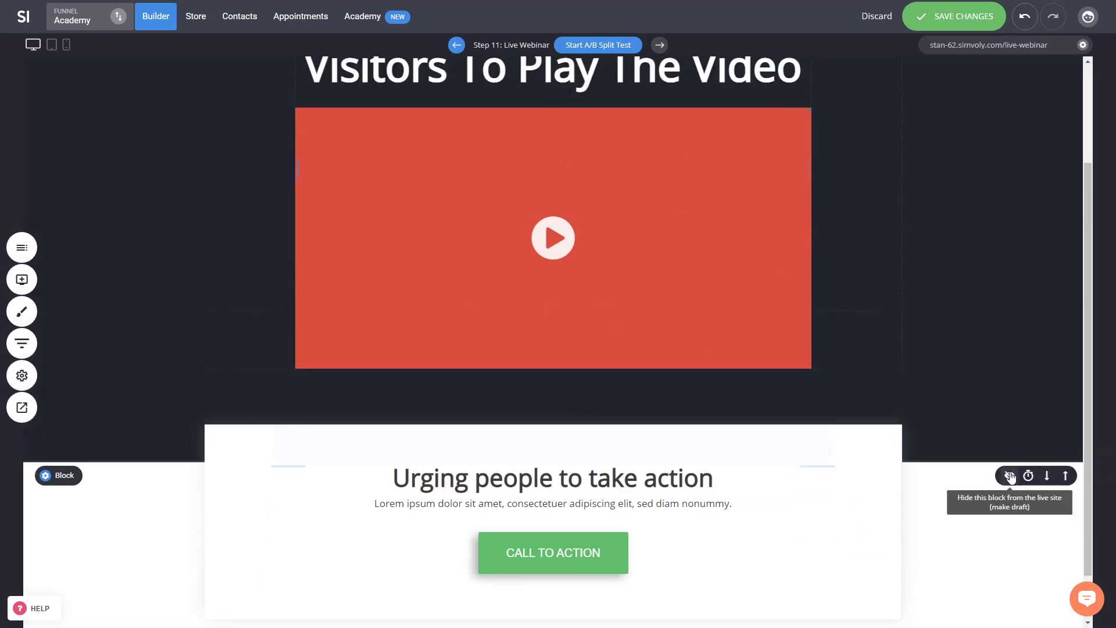
{"action": "left_click", "coordinate": [1028, 476]}
{"action": "left_click", "coordinate": [795, 369]}
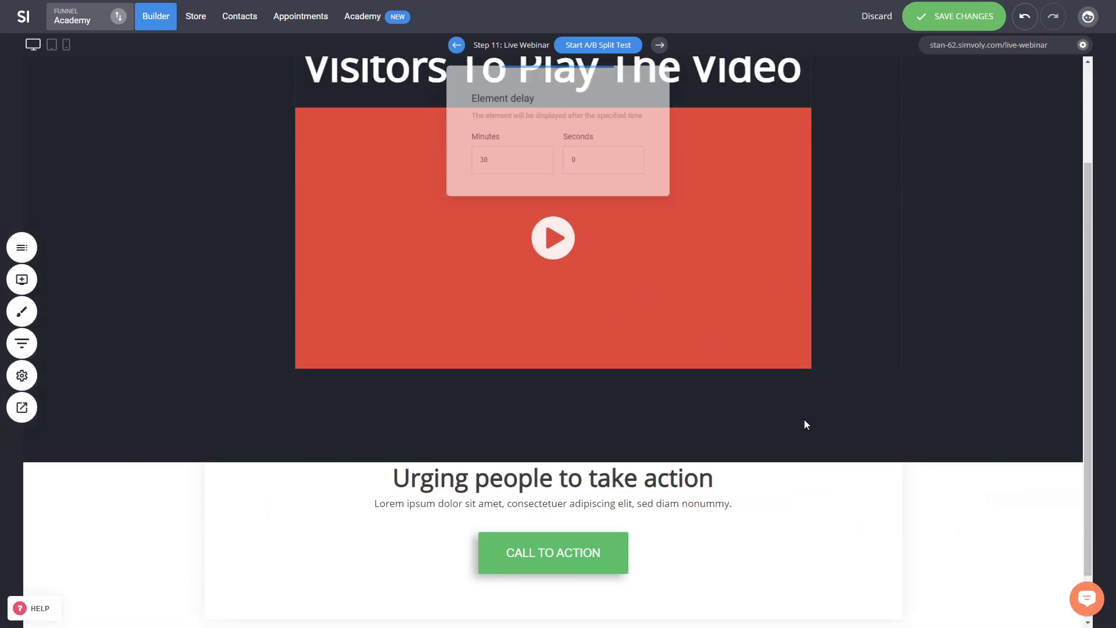
{"action": "left_click", "coordinate": [929, 13]}
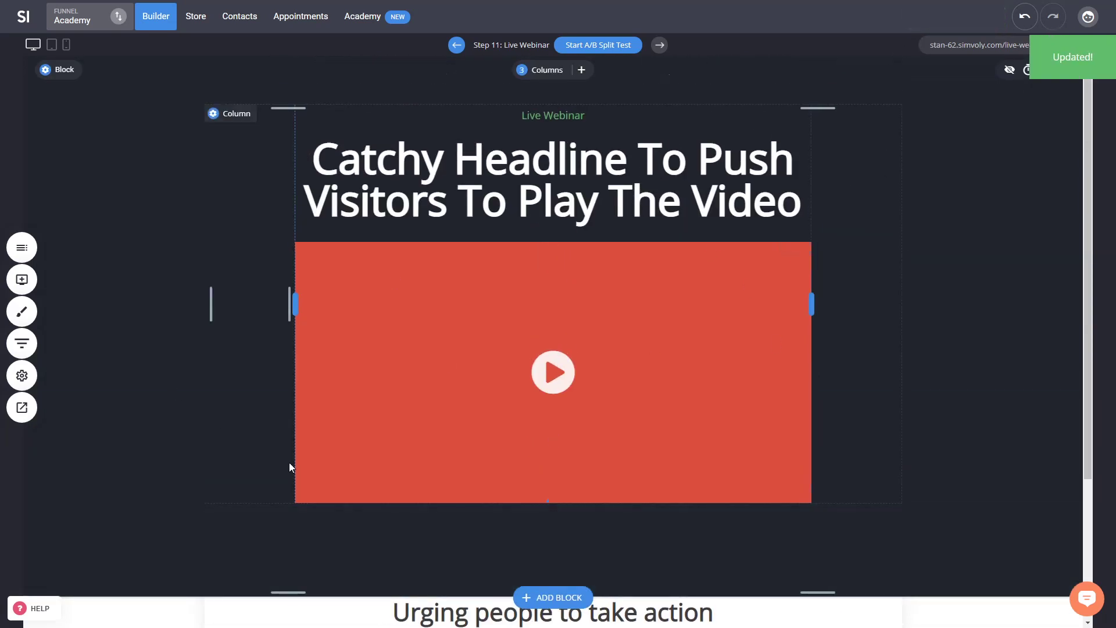
- Review the video element's source and thumbnail settings and look through the list of widgets available for the page
{"action": "left_click", "coordinate": [601, 343]}
{"action": "left_click_drag", "start_coordinate": [1062, 98], "coordinate": [885, 103]}
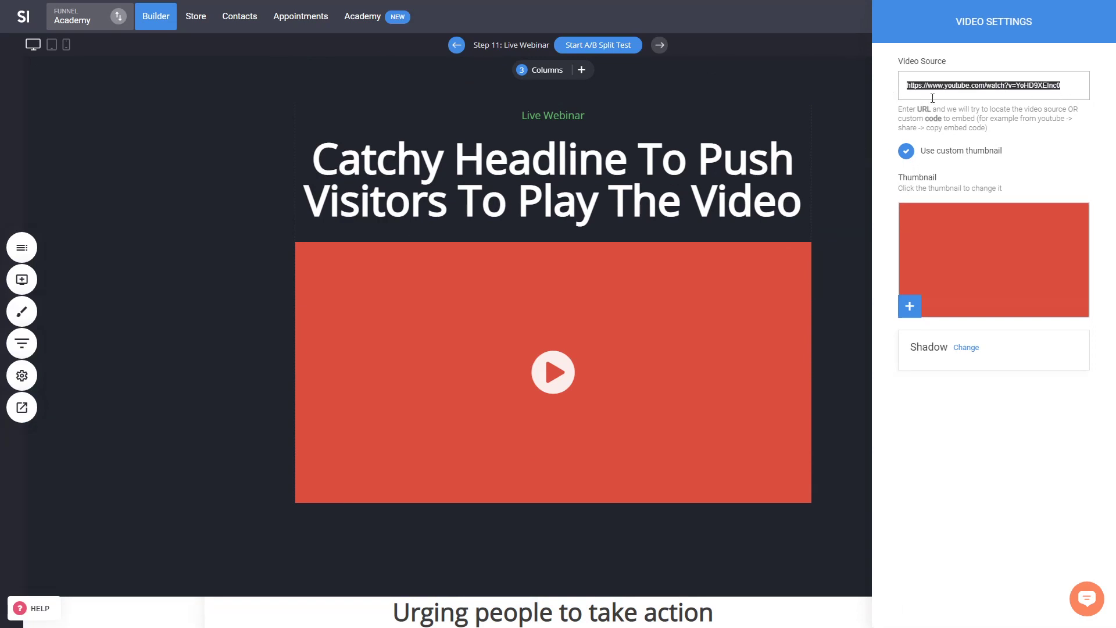
{"action": "left_click", "coordinate": [25, 438]}
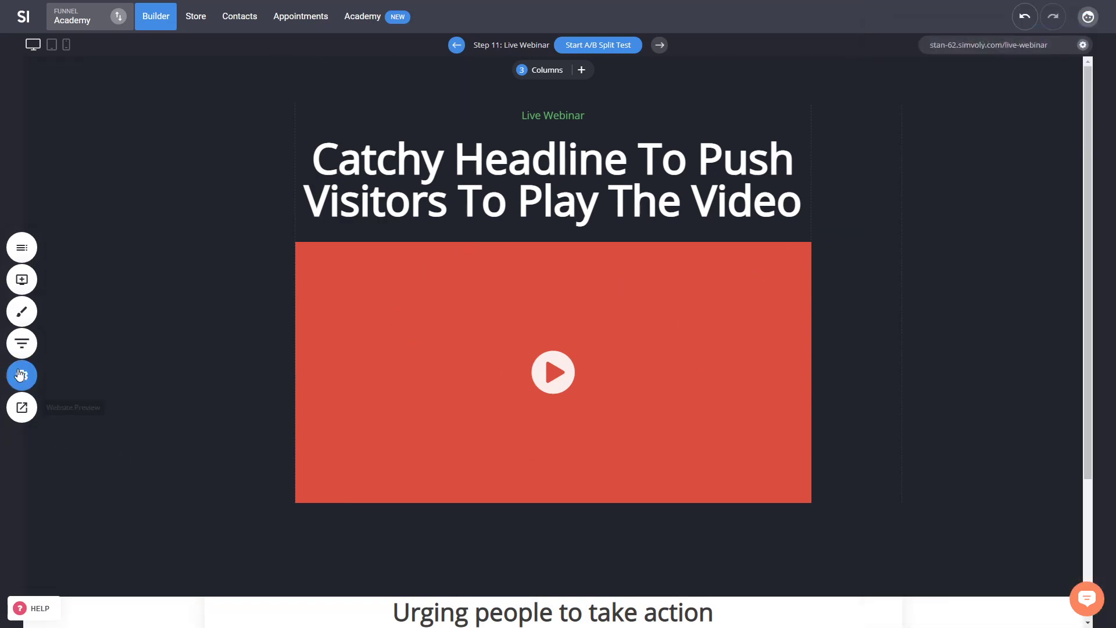
{"action": "left_click", "coordinate": [21, 280]}
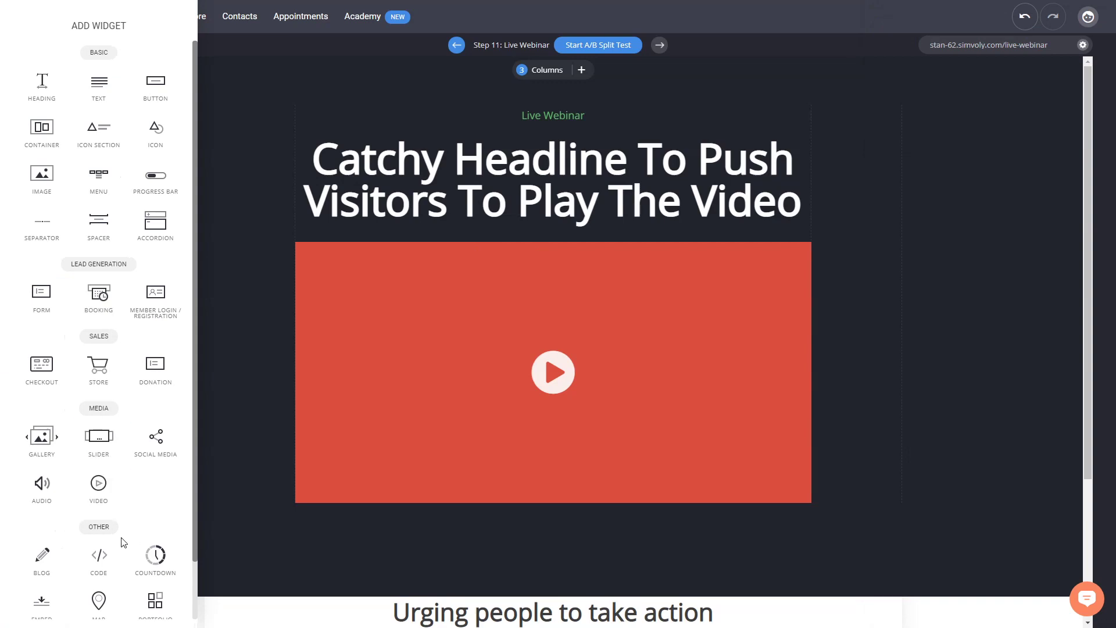
{"action": "left_click", "coordinate": [886, 328]}
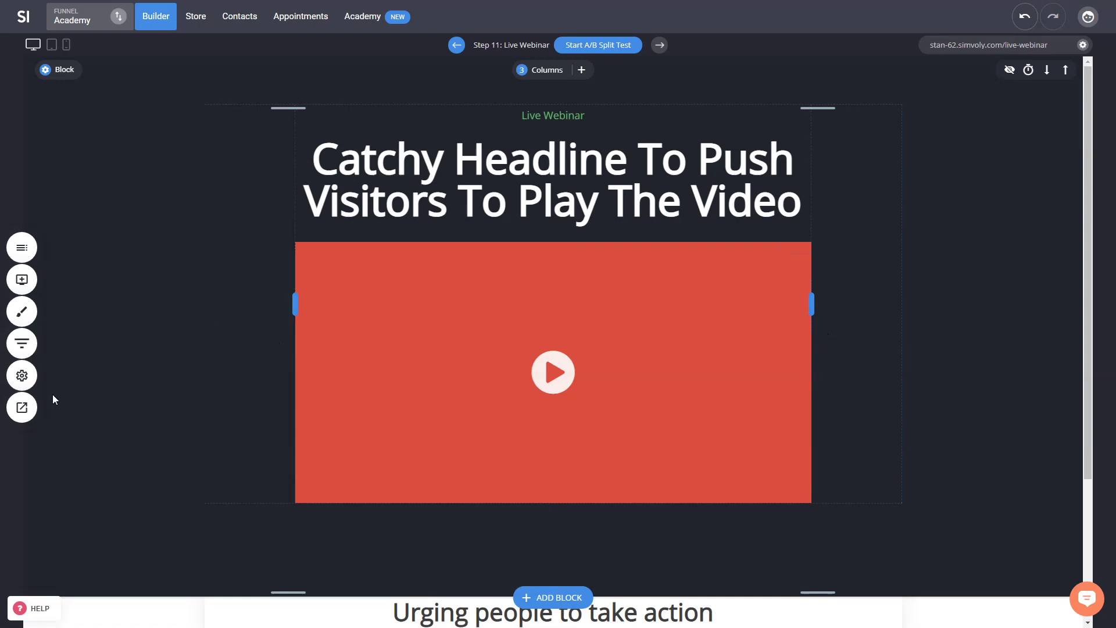
- Add a step group named "Purchase" after the Live Webinar step in the funnel
{"action": "left_click", "coordinate": [23, 345]}
{"action": "scroll", "coordinate": [411, 485], "scroll_direction": "down", "scroll_amount": 3}
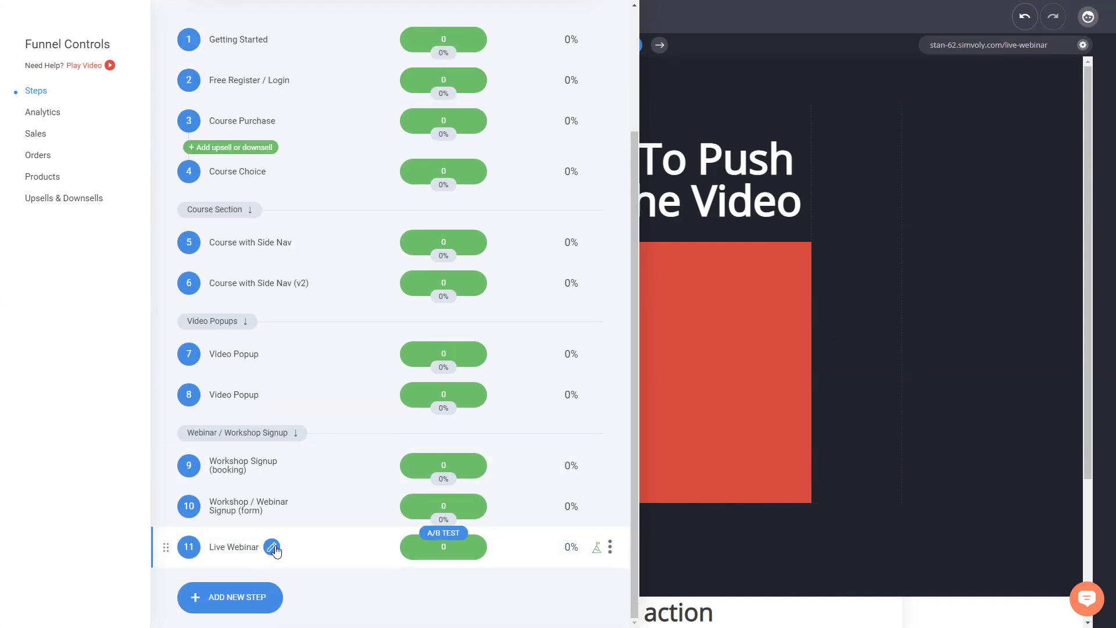
{"action": "left_click", "coordinate": [256, 597]}
{"action": "left_click", "coordinate": [529, 577]}
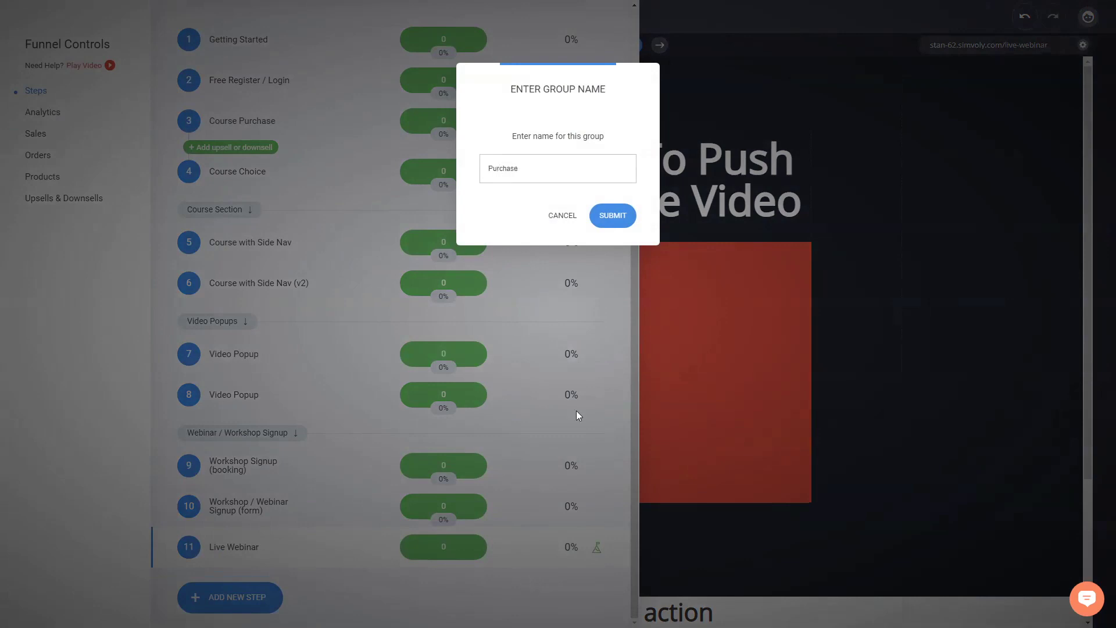
{"action": "left_click", "coordinate": [612, 217]}
- Add a public page named "Purchase Something" to the Purchase group, using a design from the Checkout category
{"action": "left_click", "coordinate": [243, 623]}
{"action": "left_click", "coordinate": [347, 576]}
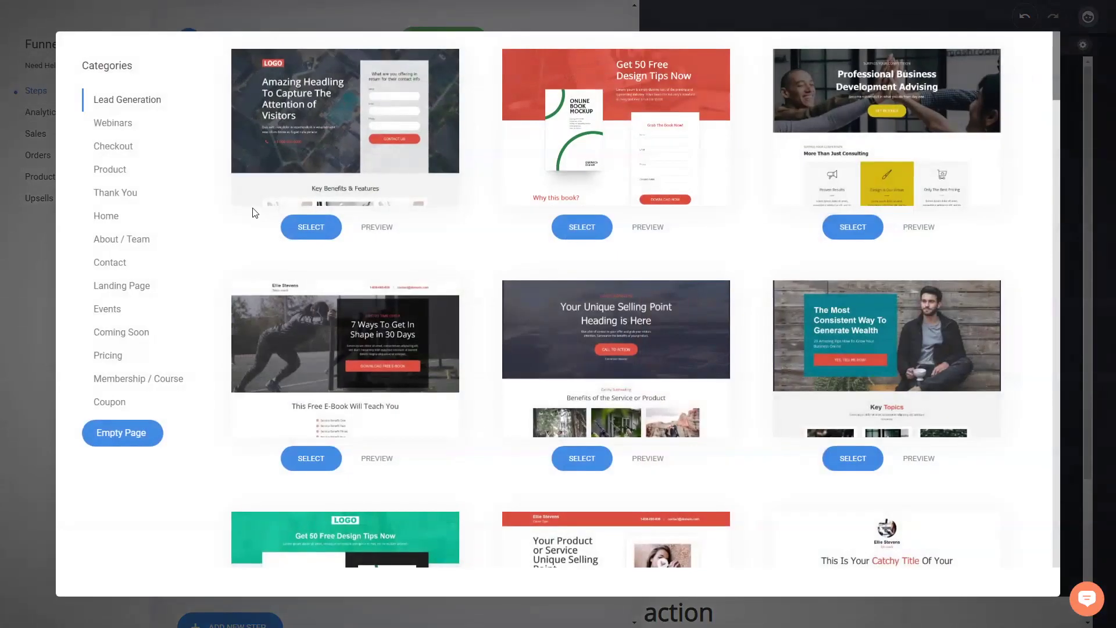
{"action": "left_click", "coordinate": [118, 152]}
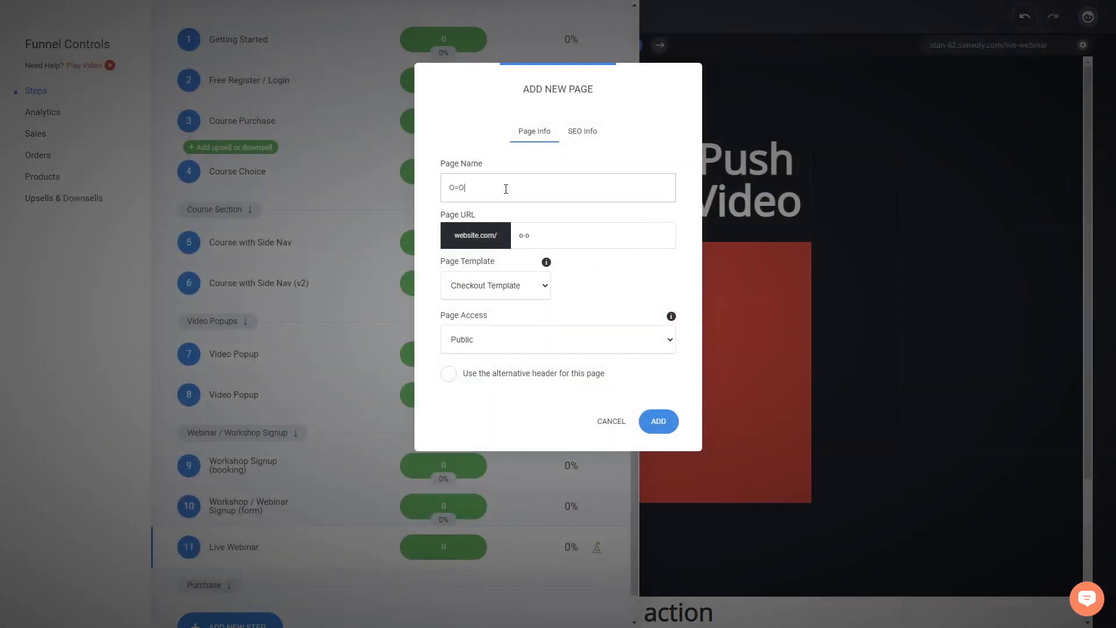
{"action": "type", "text": "ase Something"}
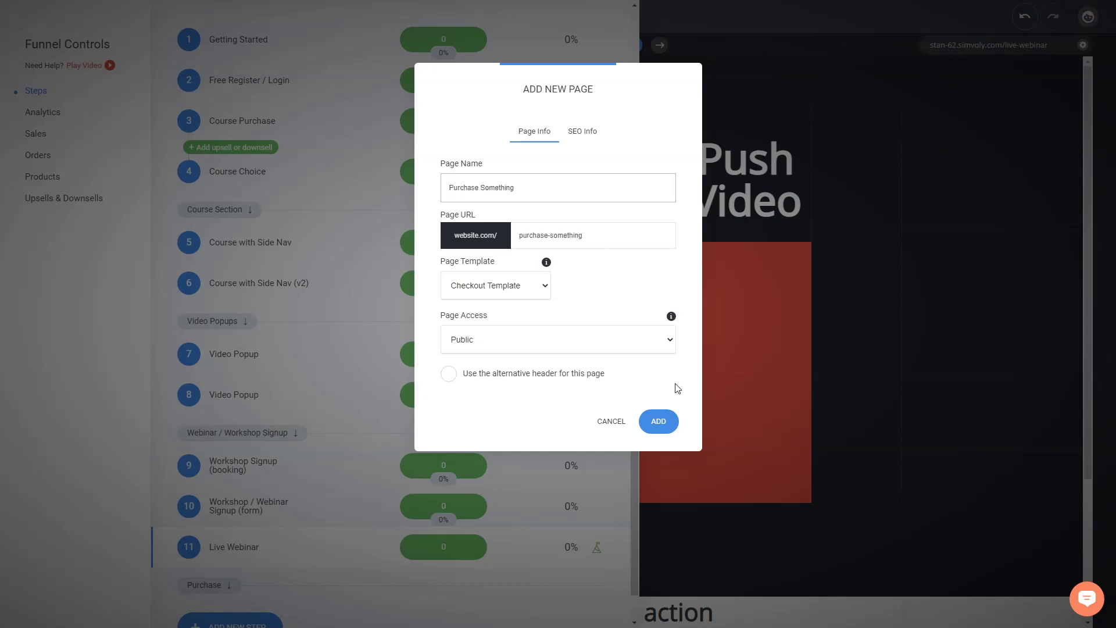
{"action": "left_click", "coordinate": [659, 422]}
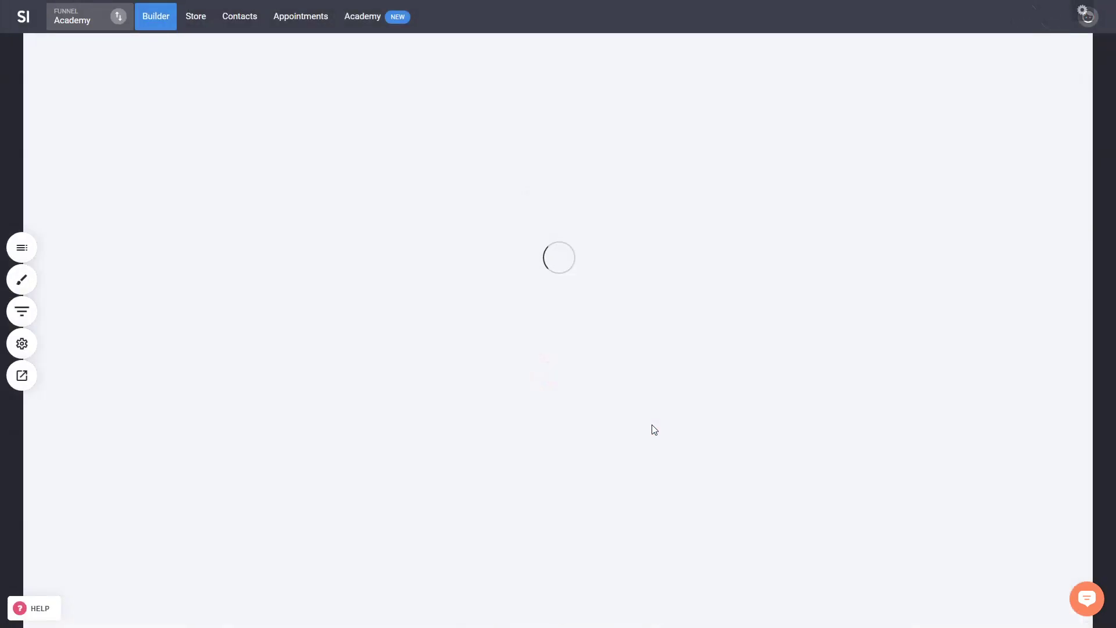
- Look at the checkout's product selection settings and examine the Purchase Something page's customer information form
{"action": "left_click", "coordinate": [946, 262]}
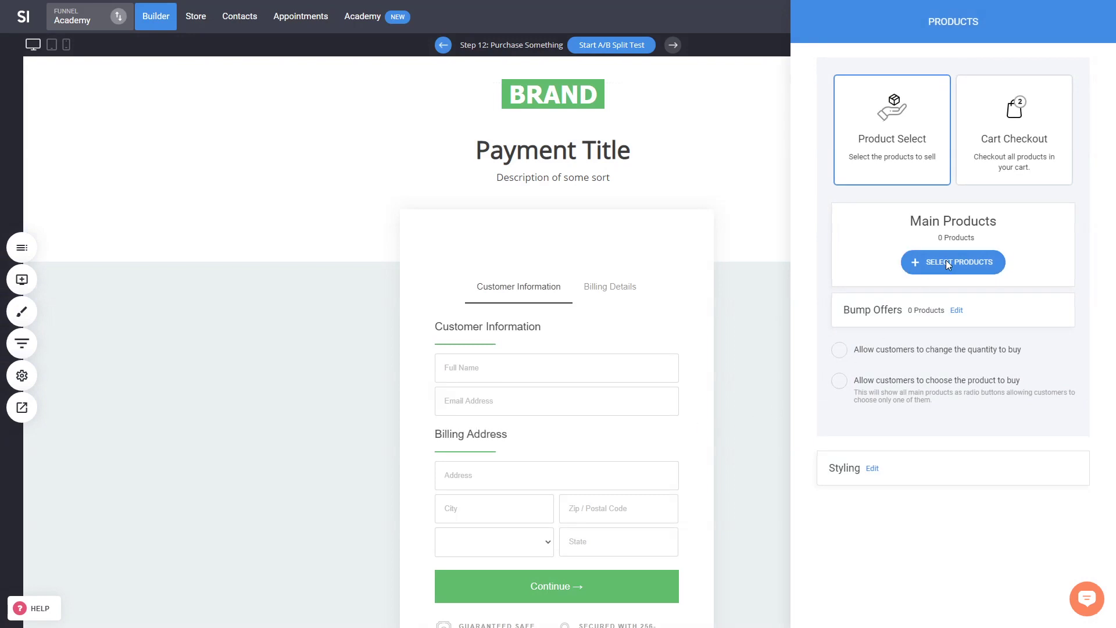
{"action": "left_click", "coordinate": [587, 174]}
{"action": "left_click", "coordinate": [644, 335]}
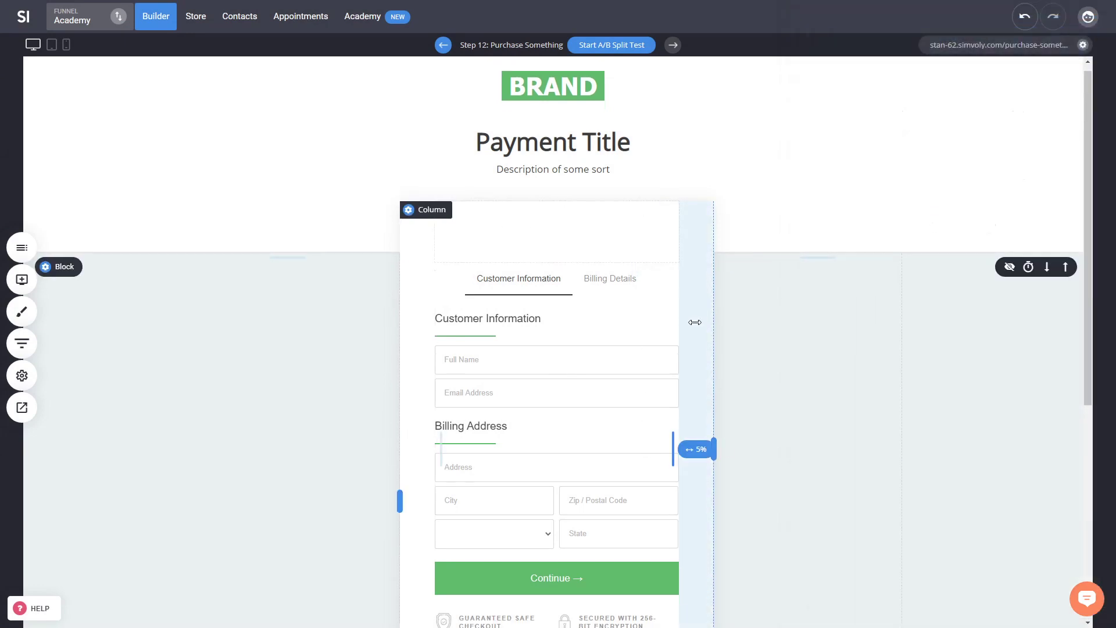
{"action": "scroll", "coordinate": [695, 322], "scroll_direction": "down", "scroll_amount": 6}
{"action": "scroll", "coordinate": [856, 494], "scroll_direction": "up", "scroll_amount": 5}
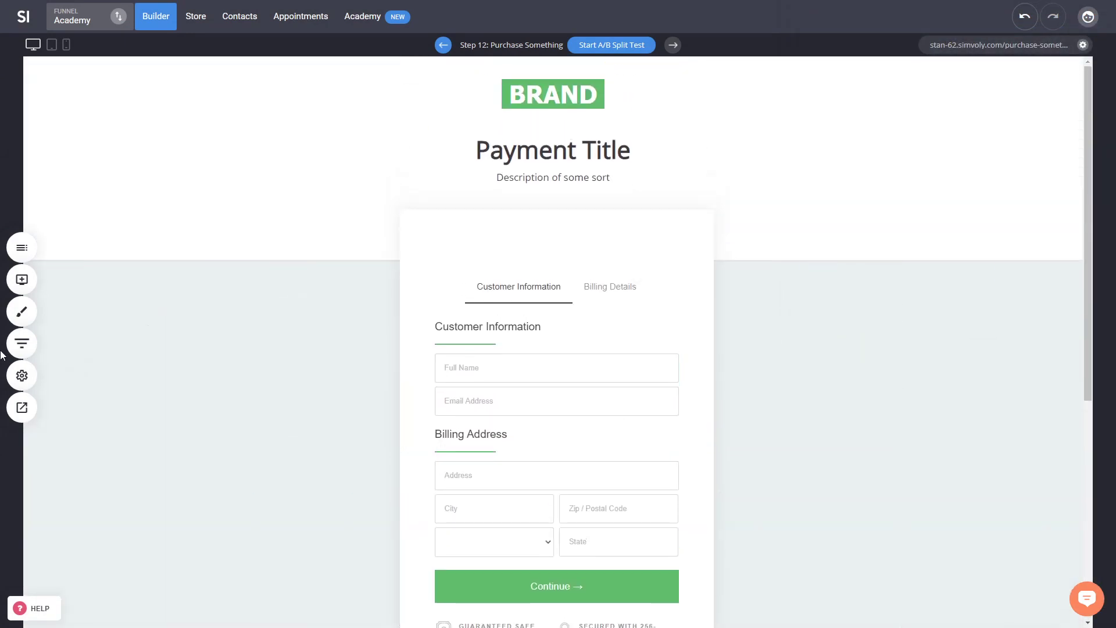
- Review the funnel's full step list and open the Course with Side Nav page to look over its lesson layout
{"action": "left_click", "coordinate": [21, 343]}
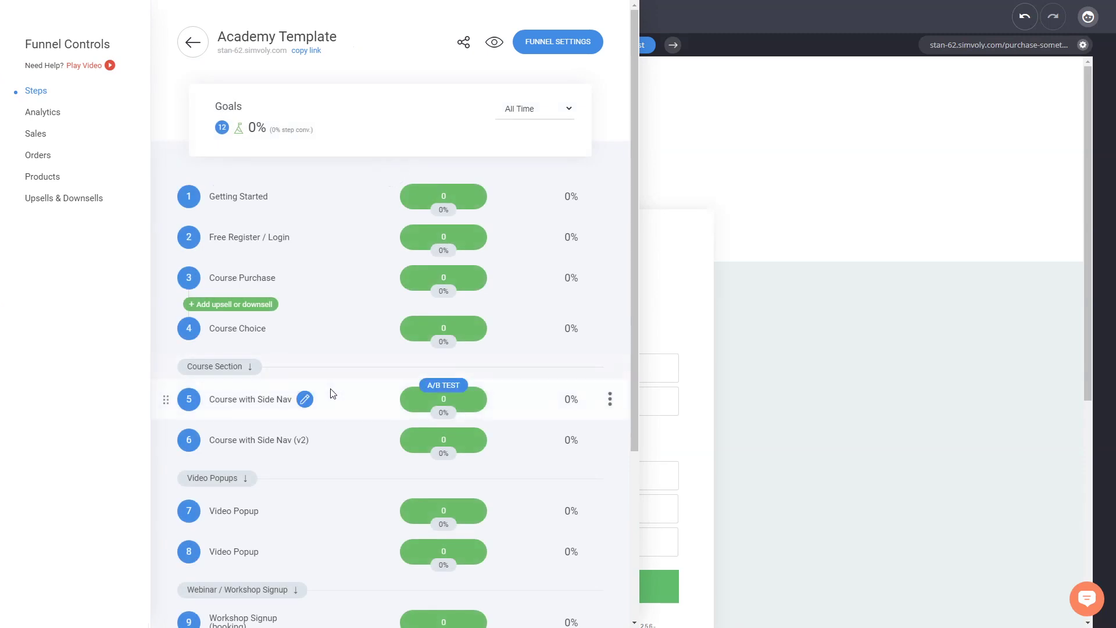
{"action": "scroll", "coordinate": [332, 386], "scroll_direction": "down", "scroll_amount": 4}
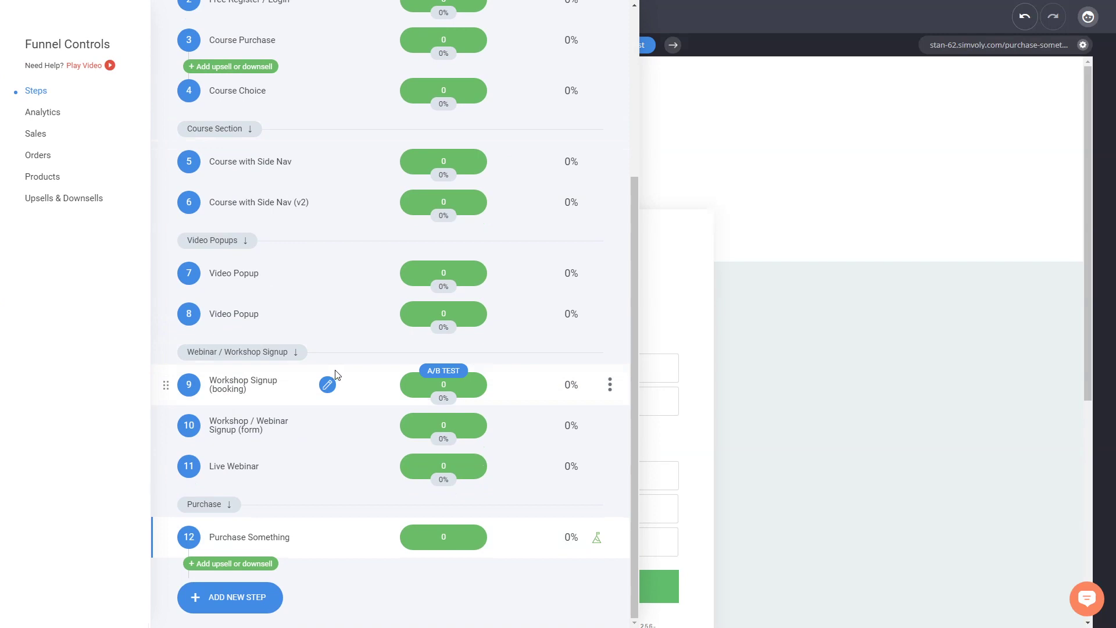
{"action": "scroll", "coordinate": [374, 375], "scroll_direction": "up", "scroll_amount": 5}
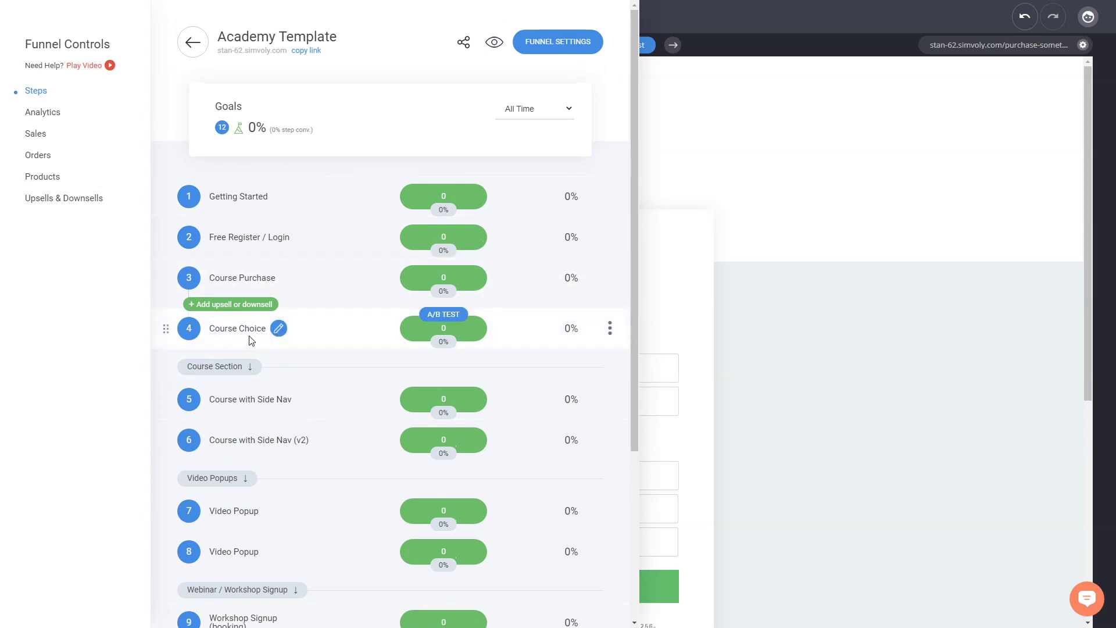
{"action": "left_click", "coordinate": [257, 397]}
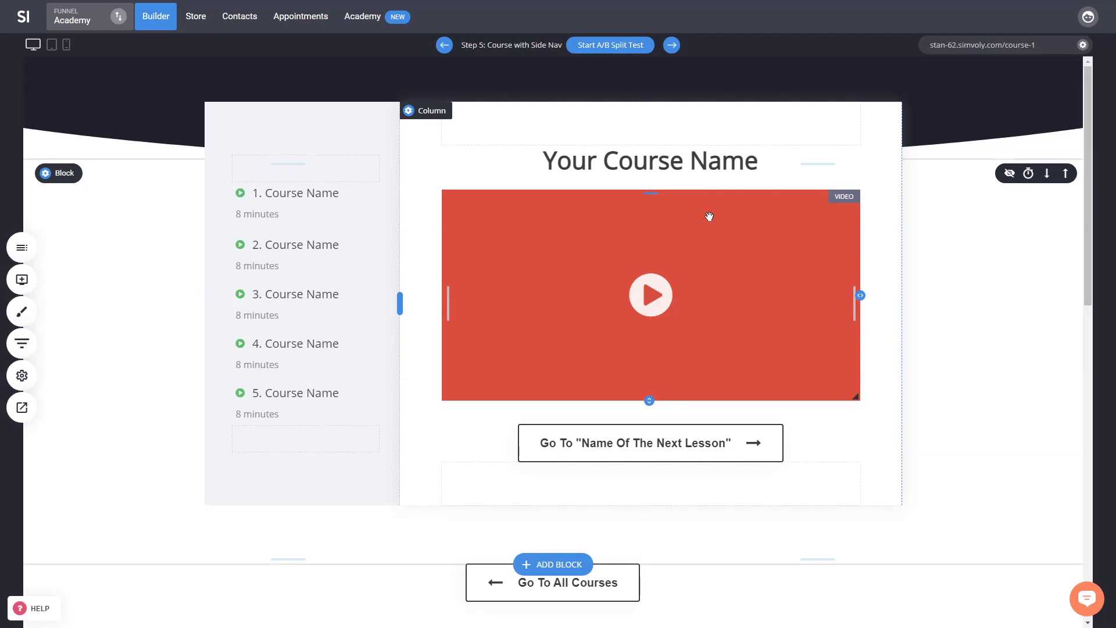
{"action": "scroll", "coordinate": [892, 216], "scroll_direction": "down", "scroll_amount": 4}
{"action": "scroll", "coordinate": [922, 242], "scroll_direction": "up", "scroll_amount": 4}
- Check the Course with Side Nav entry in the step list and slightly narrow that page's lesson navigation column
{"action": "left_click", "coordinate": [22, 344]}
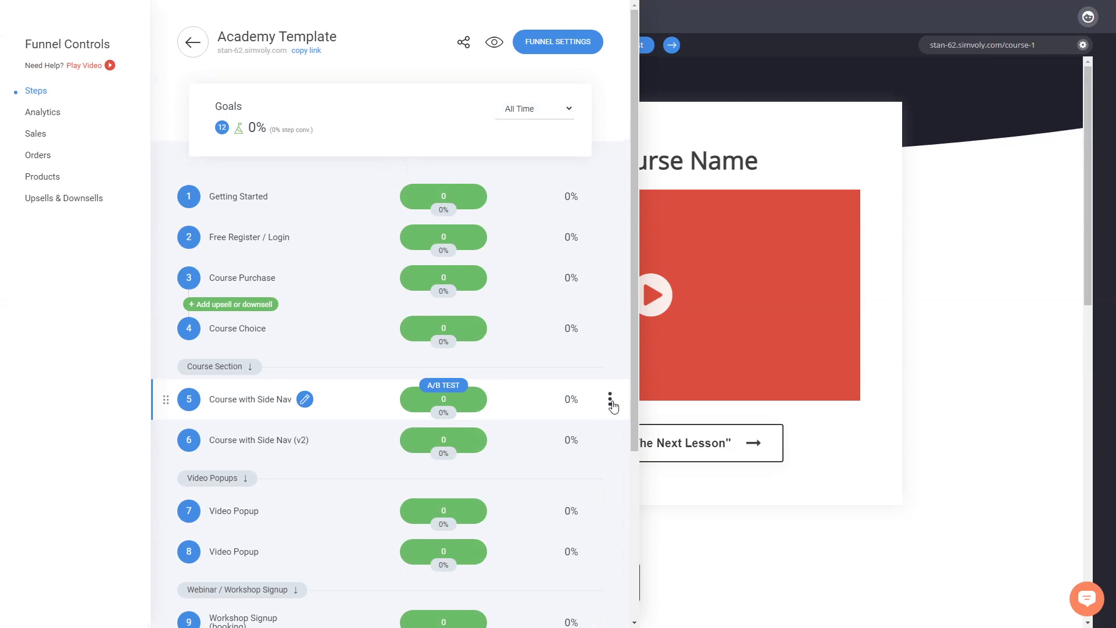
{"action": "left_click", "coordinate": [895, 396]}
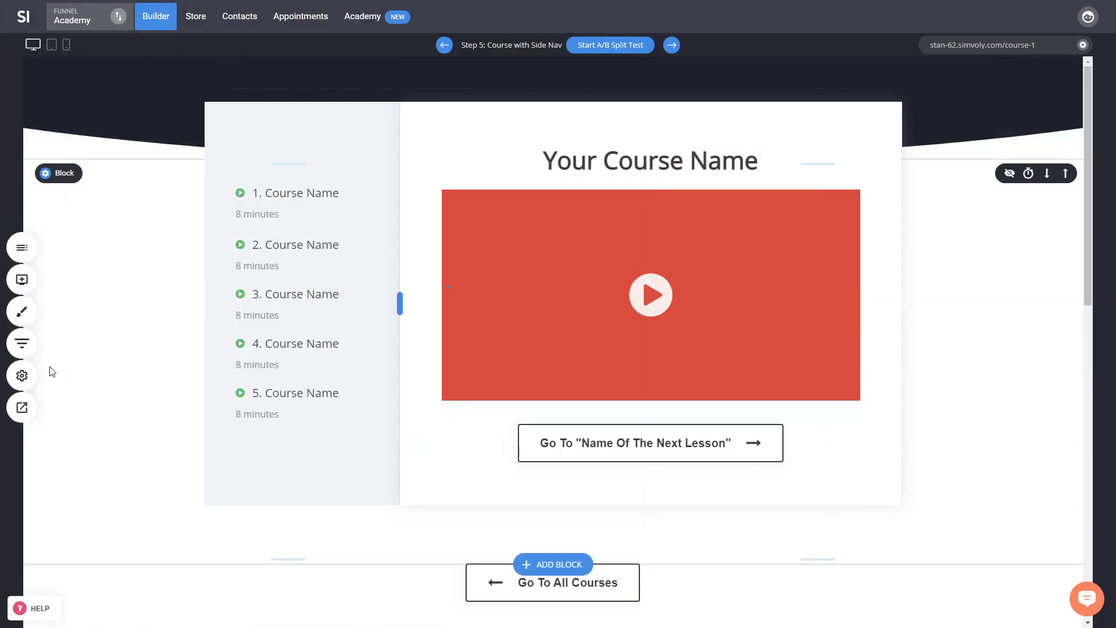
{"action": "mouse_move", "coordinate": [402, 300]}
{"action": "left_mouse_down"}
{"action": "mouse_move", "coordinate": [466, 276]}
{"action": "mouse_move", "coordinate": [391, 306]}
{"action": "left_mouse_up"}
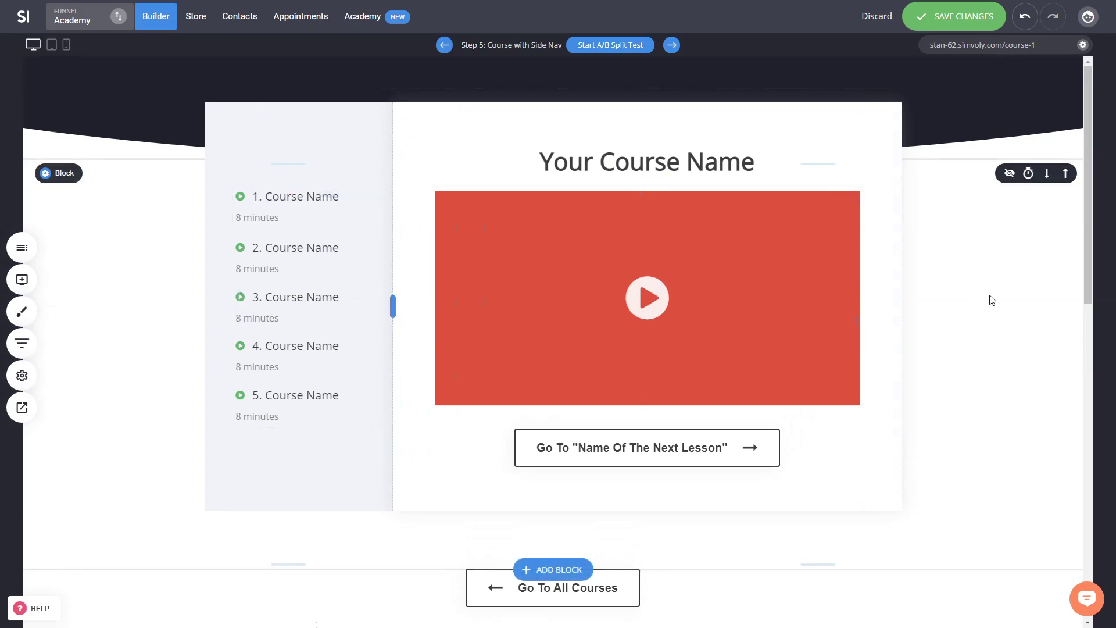
{"action": "scroll", "coordinate": [992, 300], "scroll_direction": "down", "scroll_amount": 3}
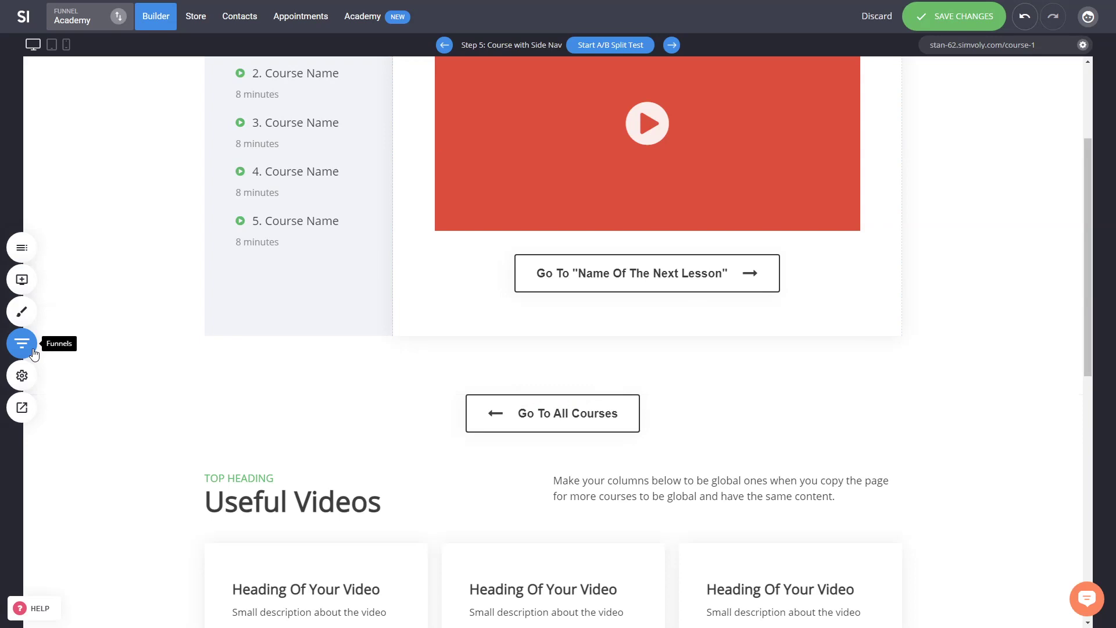
- Look through the funnel's step groups from Purchase back up to Course Section and return to the course page
{"action": "left_click", "coordinate": [22, 248]}
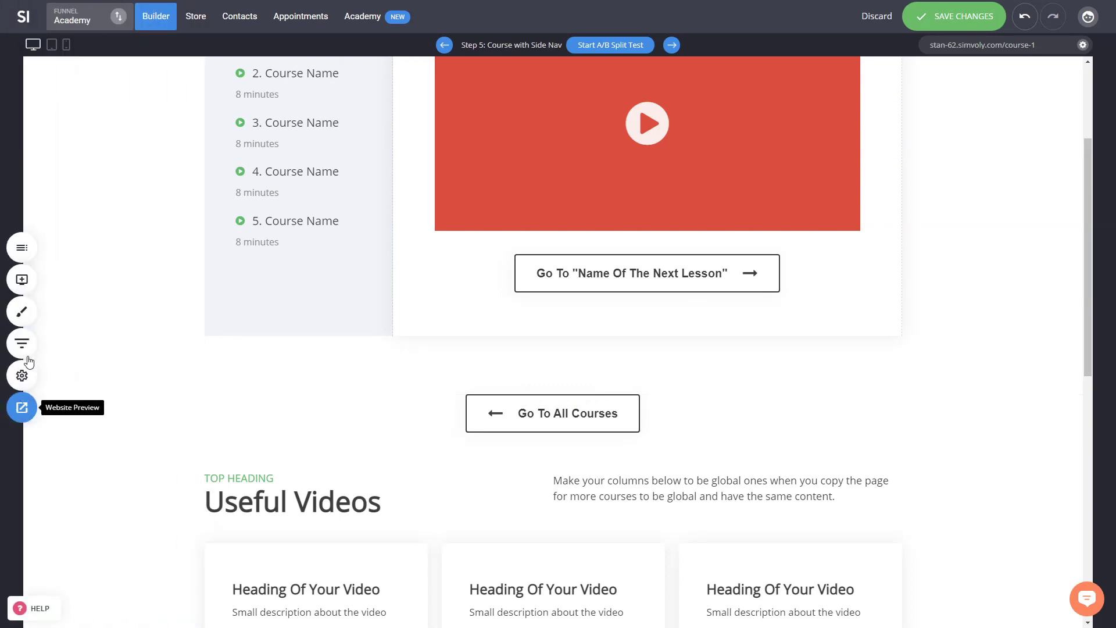
{"action": "left_click", "coordinate": [23, 373]}
{"action": "scroll", "coordinate": [357, 294], "scroll_direction": "down", "scroll_amount": 4}
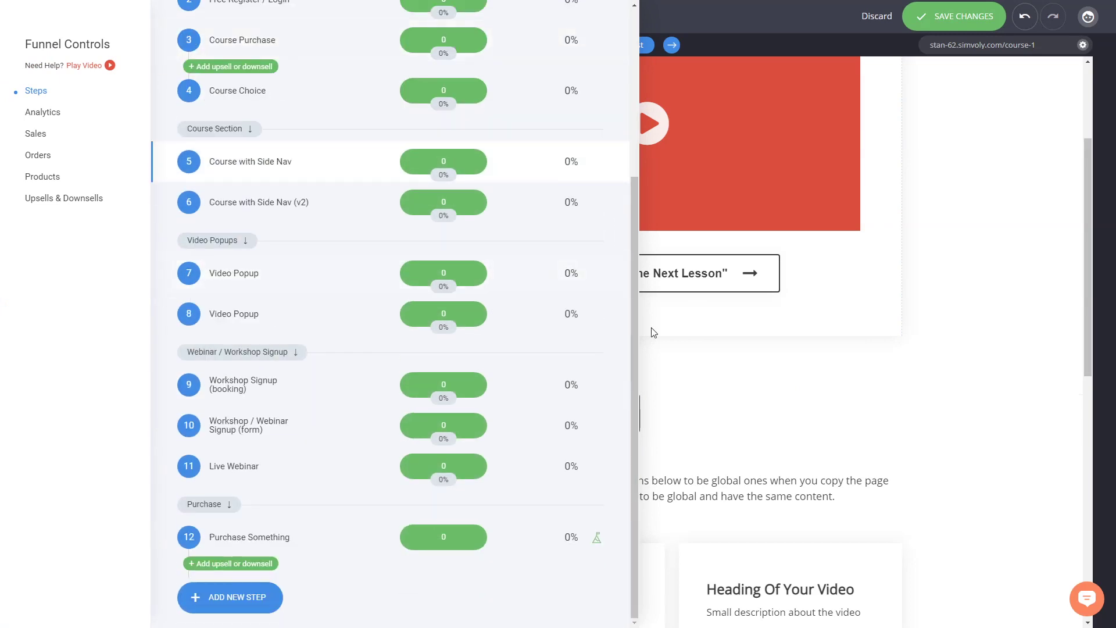
{"action": "scroll", "coordinate": [558, 372], "scroll_direction": "up", "scroll_amount": 3}
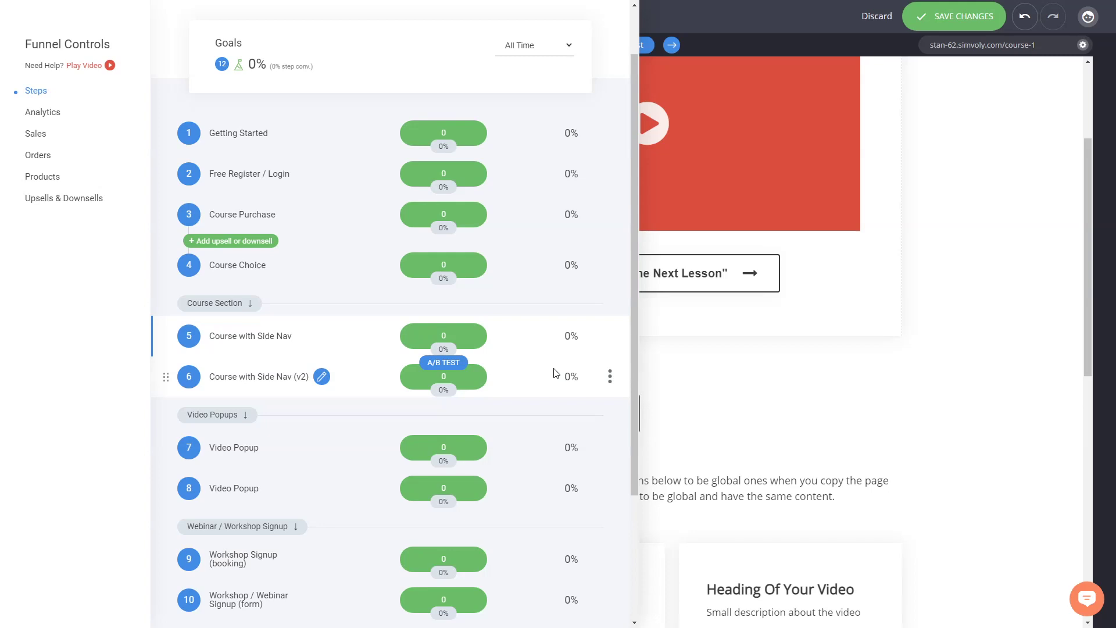
{"action": "left_click", "coordinate": [731, 344]}
{"action": "scroll", "coordinate": [937, 321], "scroll_direction": "up", "scroll_amount": 3}
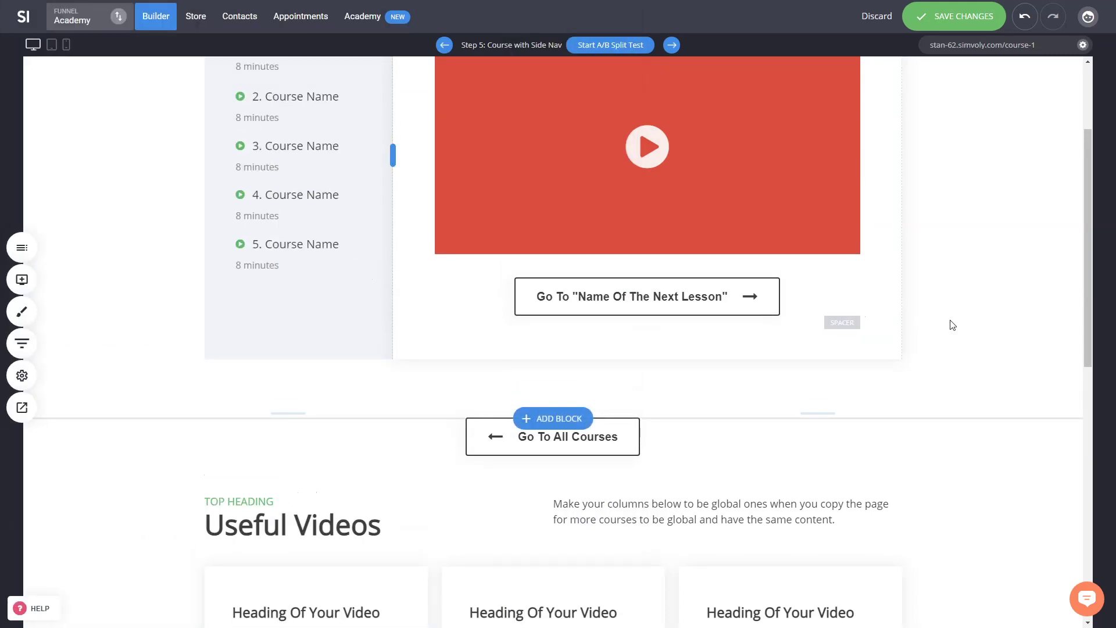